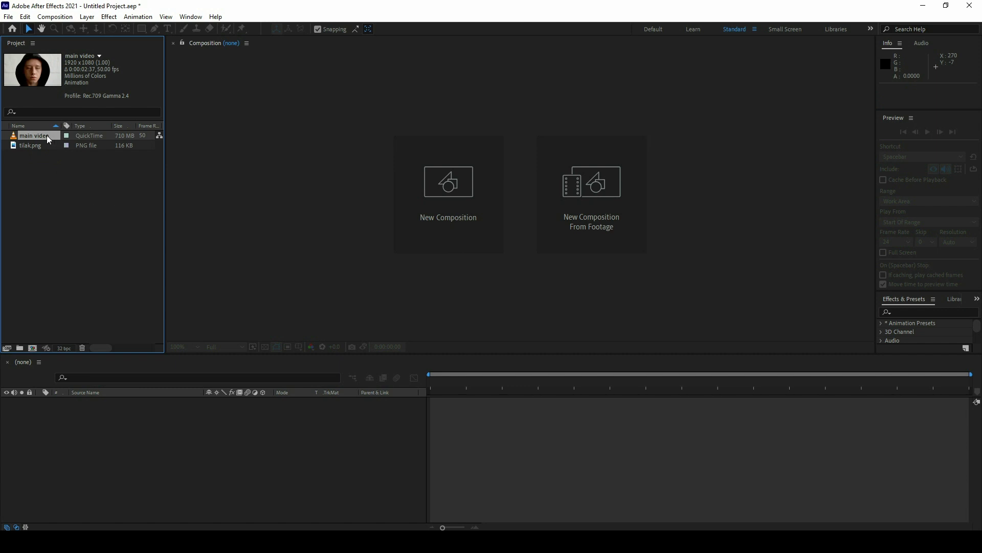
# - Create the 1920×1080, 50 fps 'main video 2' composition from the main video footage, then enlarge the viewer
pyautogui.moveTo(27, 137)
pyautogui.mouseDown()
pyautogui.moveTo(40, 161)
pyautogui.moveTo(35, 348)
pyautogui.mouseUp()
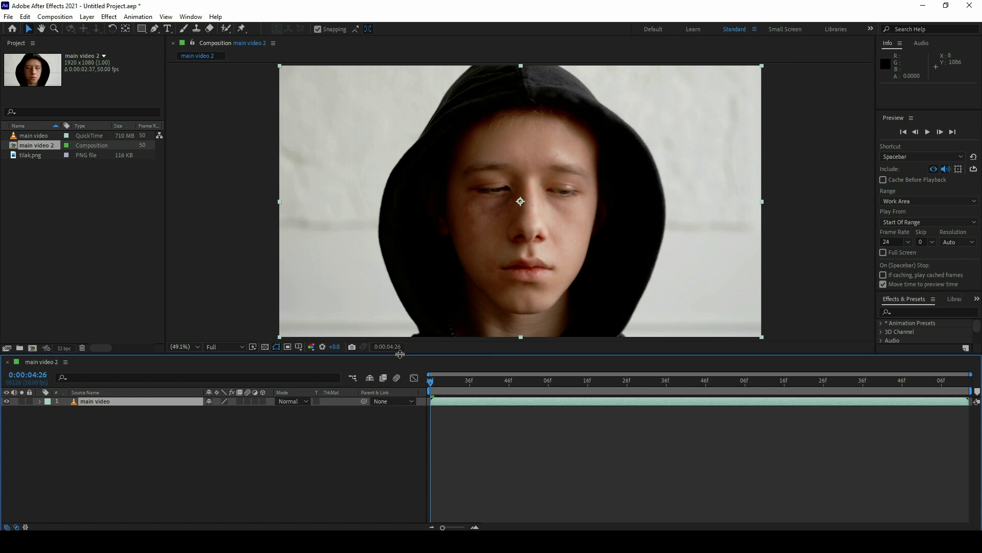
pyautogui.moveTo(399, 356); pyautogui.dragTo(397, 421)
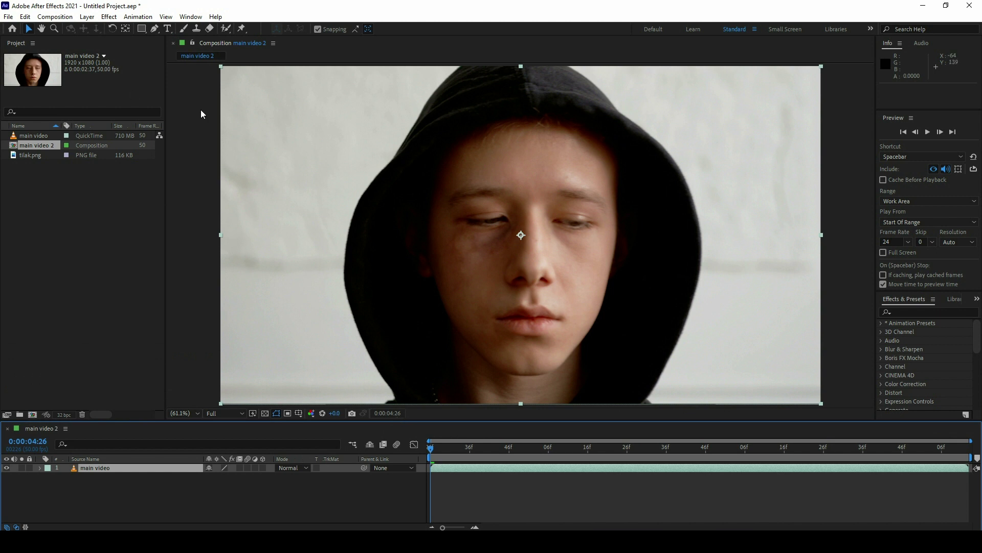
# - Apply Boris FX Mocha tracking to the main video layer and launch the Mocha plugin
pyautogui.click(148, 19)
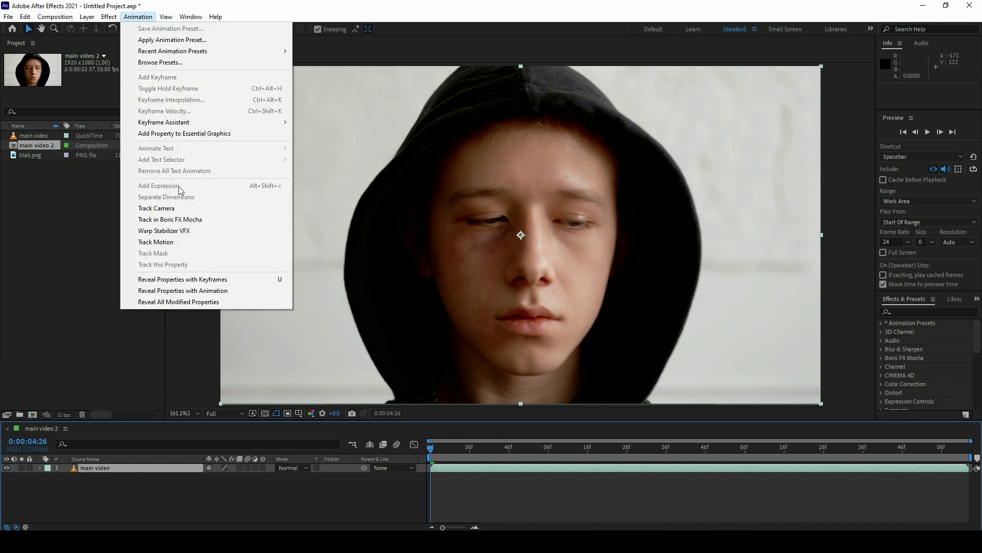
pyautogui.click(180, 221)
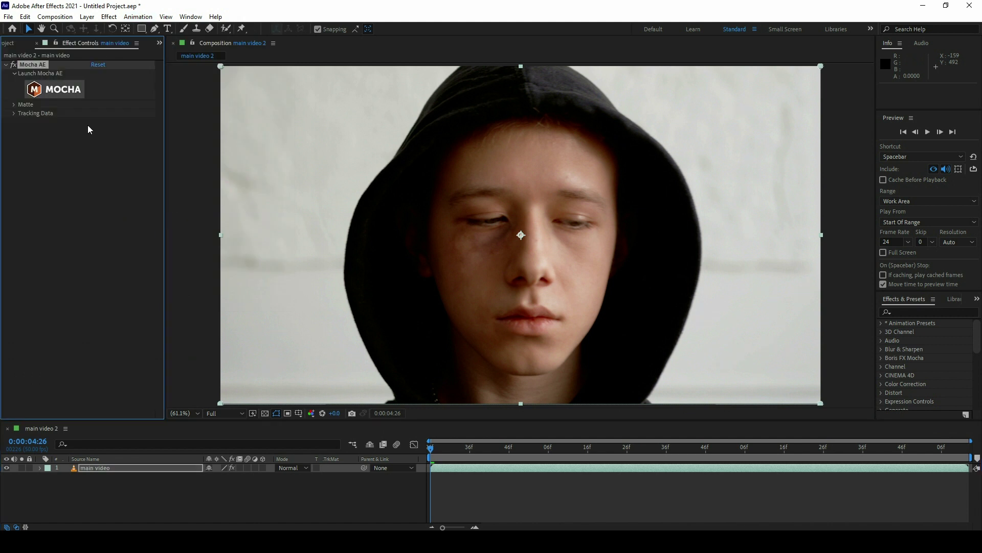
pyautogui.click(69, 91)
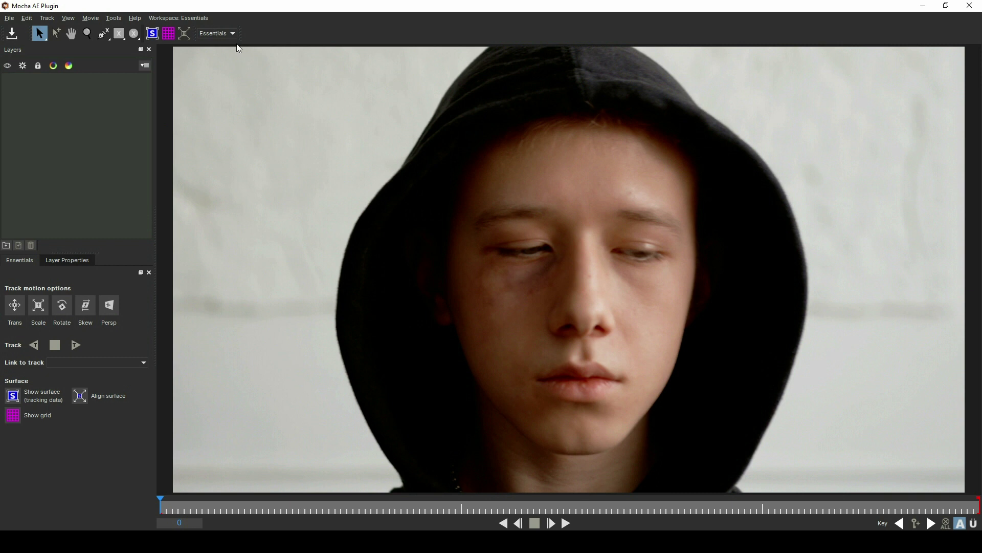
# - Keep the Essentials workspace and draw a closed X-Spline shape outlining the forehead
pyautogui.click(216, 33)
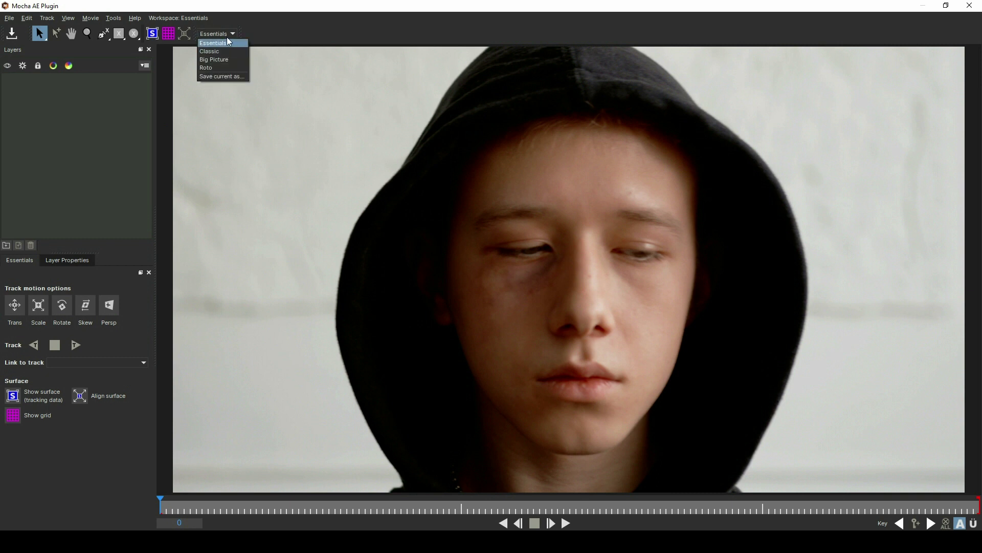
pyautogui.click(225, 43)
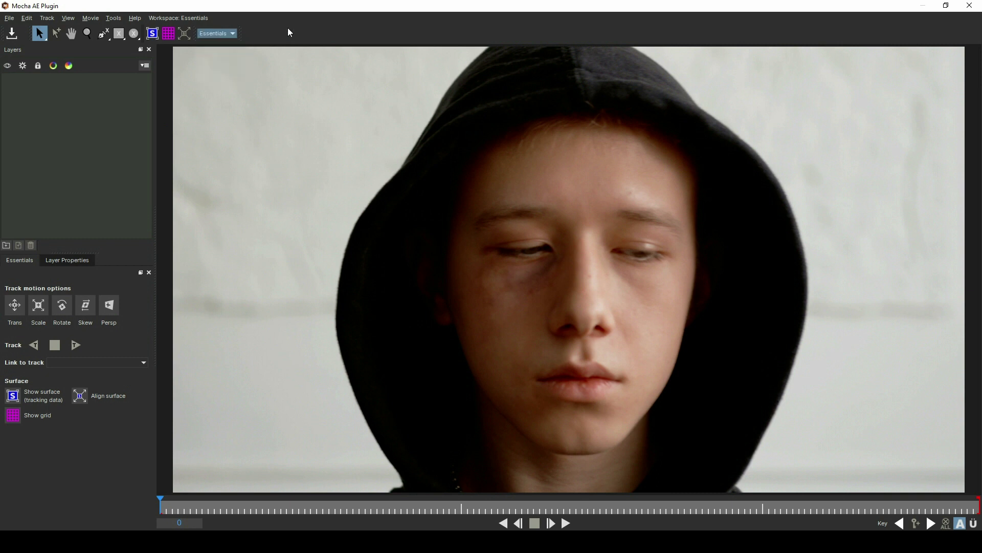
pyautogui.click(105, 37)
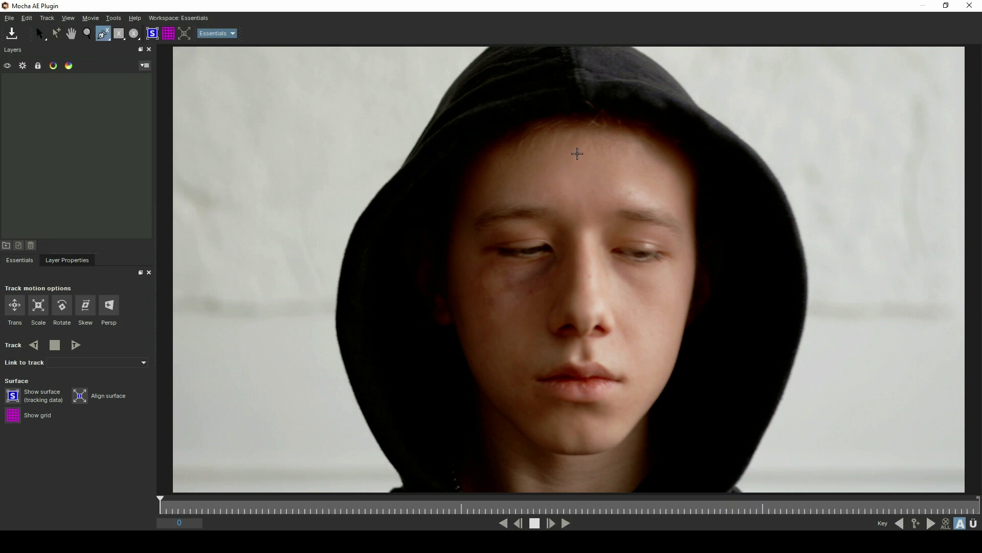
pyautogui.click(578, 153)
pyautogui.click(569, 169)
pyautogui.click(566, 189)
pyautogui.click(576, 212)
pyautogui.click(584, 223)
pyautogui.click(598, 212)
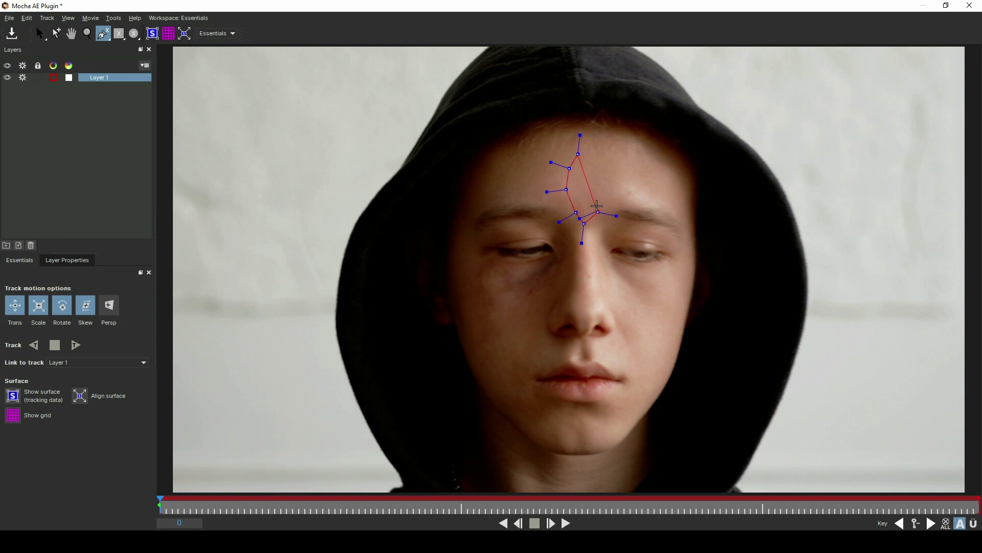
pyautogui.click(599, 184)
pyautogui.click(597, 168)
pyautogui.click(589, 154)
pyautogui.click(579, 153)
pyautogui.press('s')
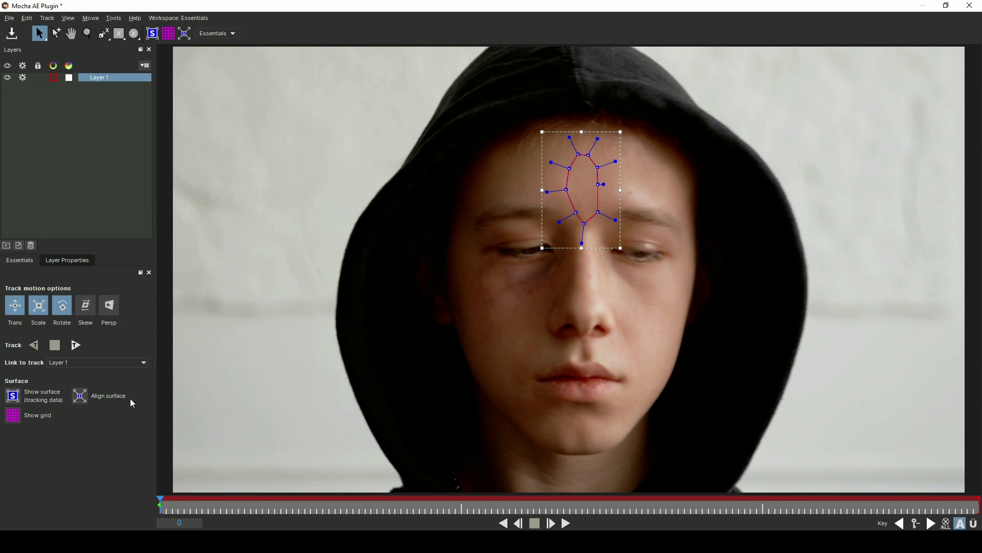
# - Track the forehead shape forward to frame 136, save the Mocha project and close Mocha
pyautogui.click(78, 348)
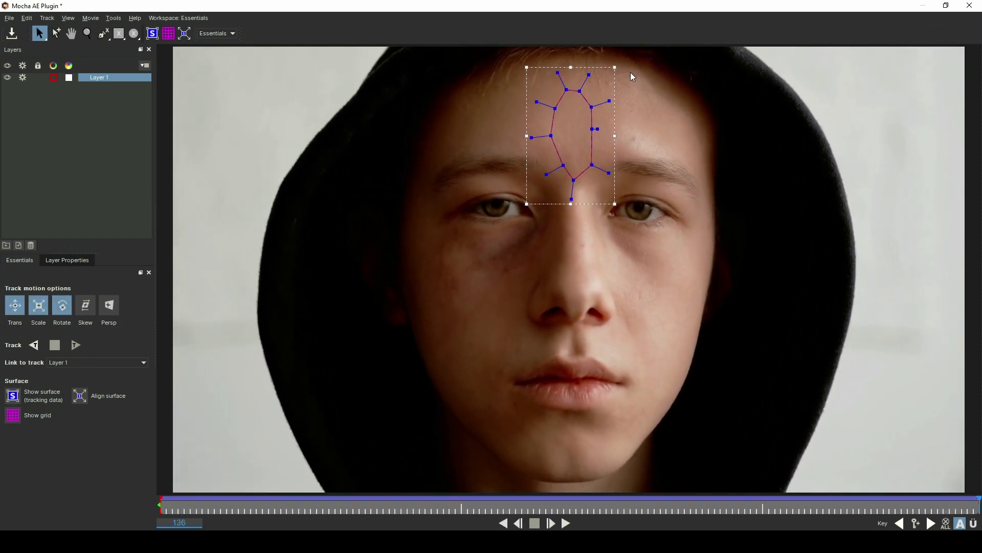
pyautogui.click(14, 40)
pyautogui.click(970, 5)
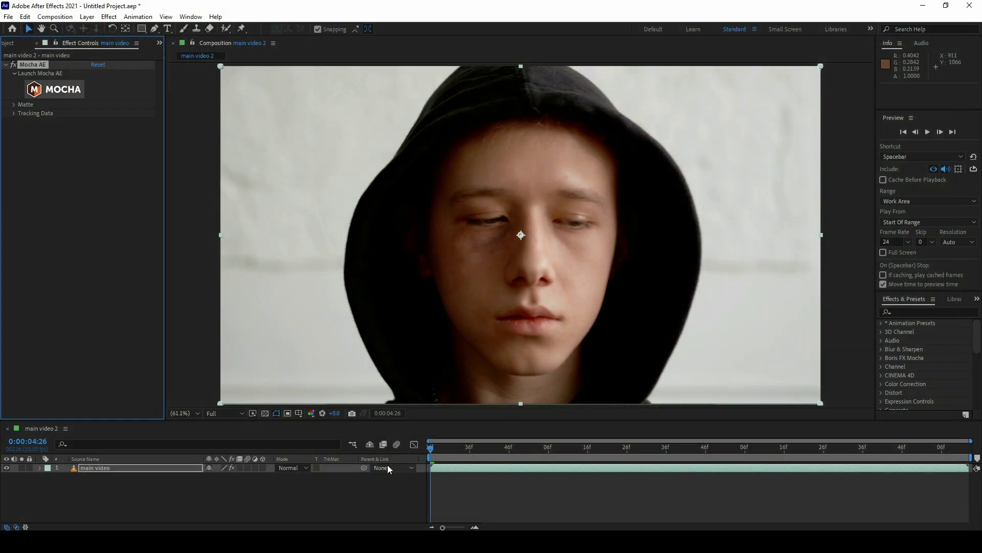
# - Add a new Null Object layer (Null 1) to the composition
pyautogui.rightClick(293, 490)
pyautogui.moveTo(389, 377)
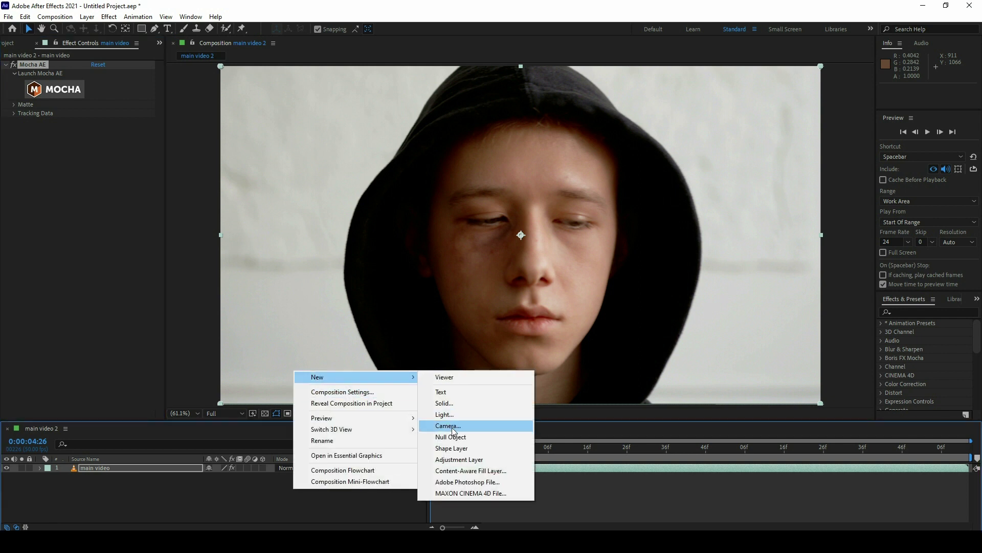
pyautogui.click(452, 437)
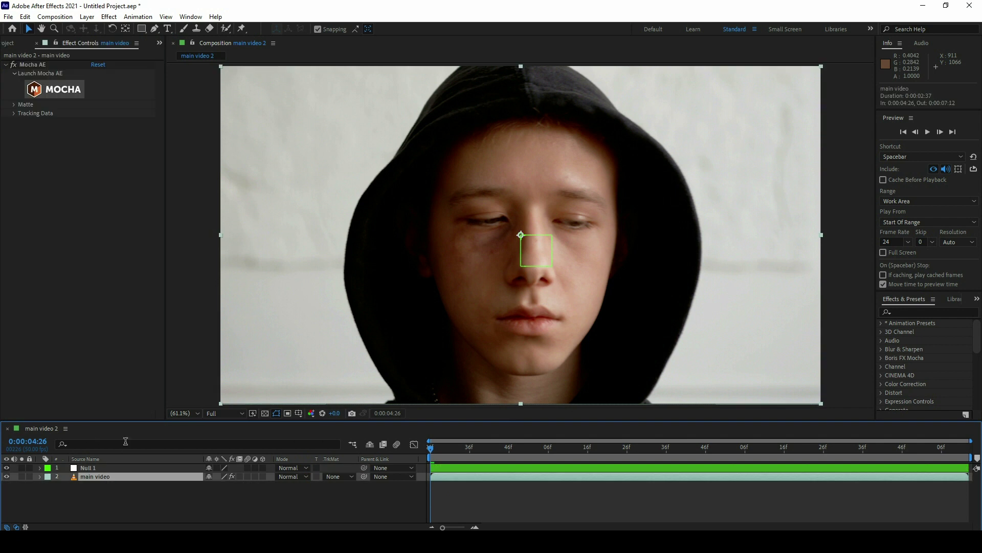
# - Create Mocha track data from the forehead shape Layer 1
pyautogui.click(13, 114)
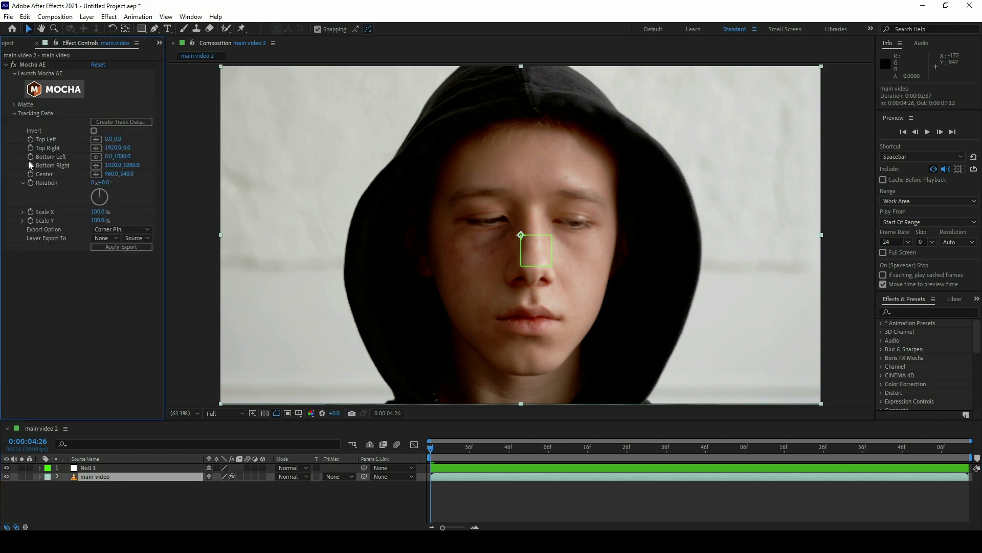
pyautogui.click(122, 123)
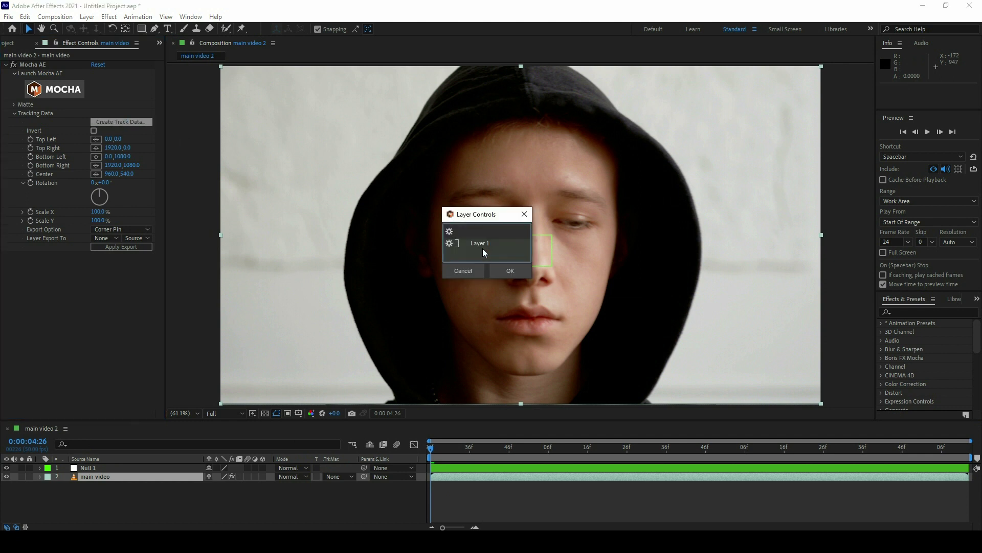
pyautogui.click(484, 246)
pyautogui.click(510, 271)
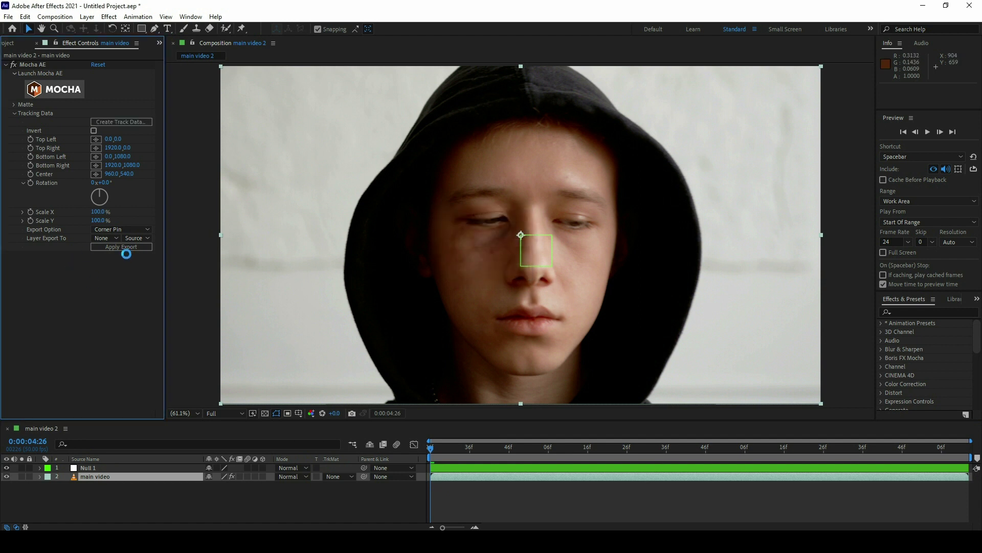
# - Export the track as Transform data to Null 1 and apply it
pyautogui.click(116, 230)
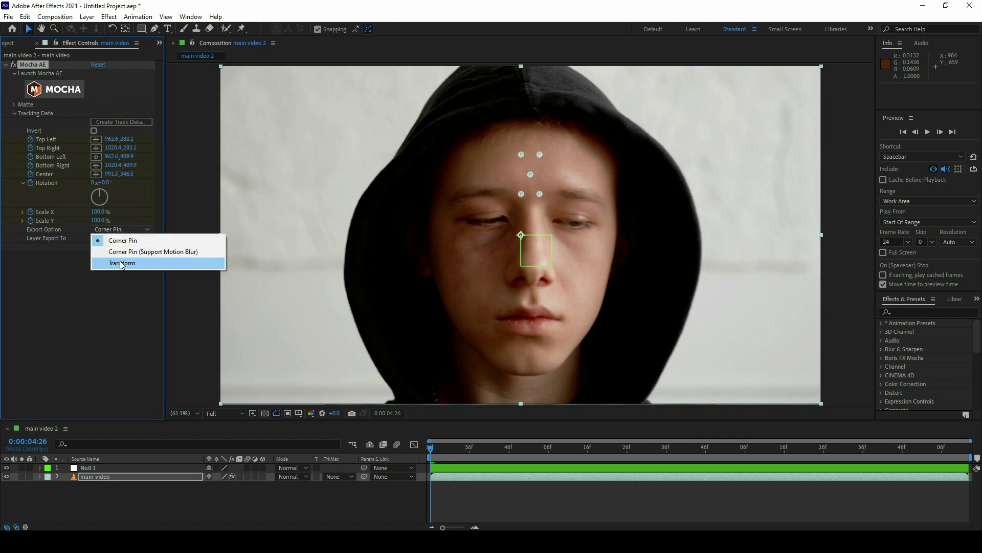
pyautogui.click(121, 264)
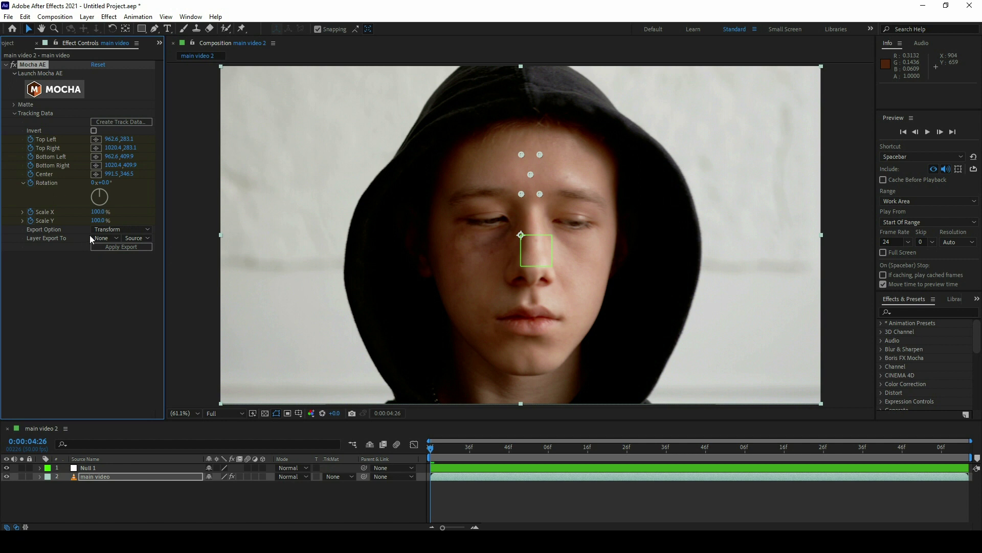
pyautogui.click(97, 239)
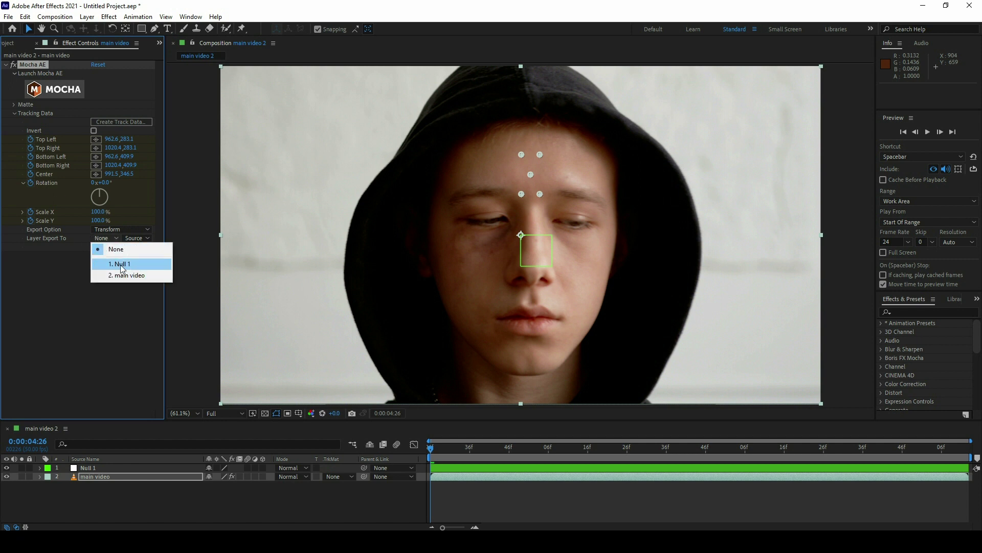
pyautogui.click(123, 265)
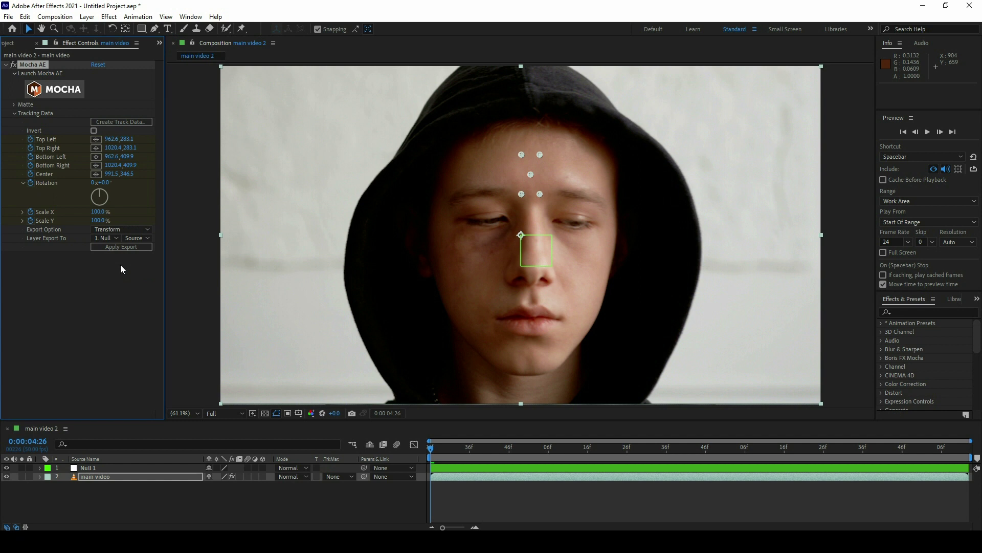
pyautogui.click(121, 246)
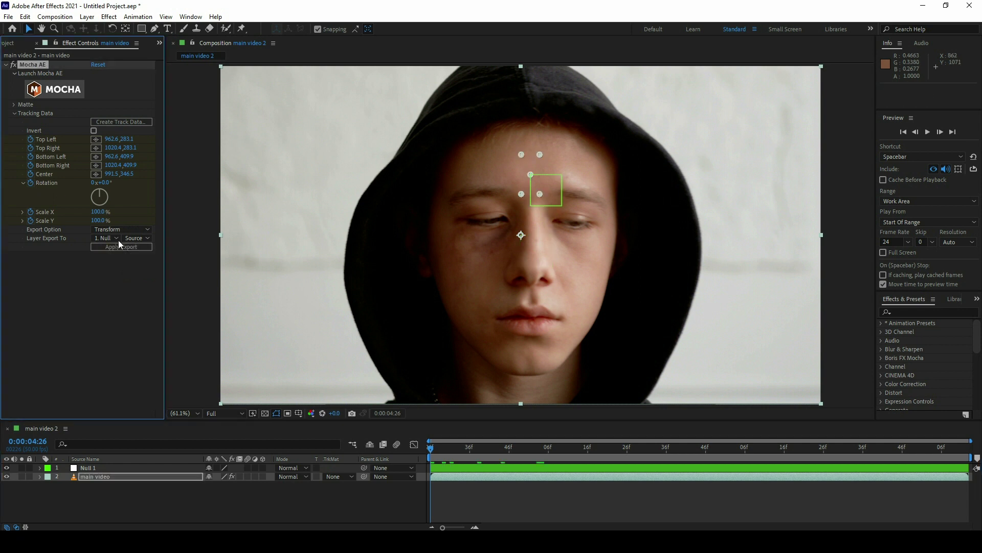
# - Scrub through the clip to check Null 1's tracked motion path
pyautogui.click(169, 468)
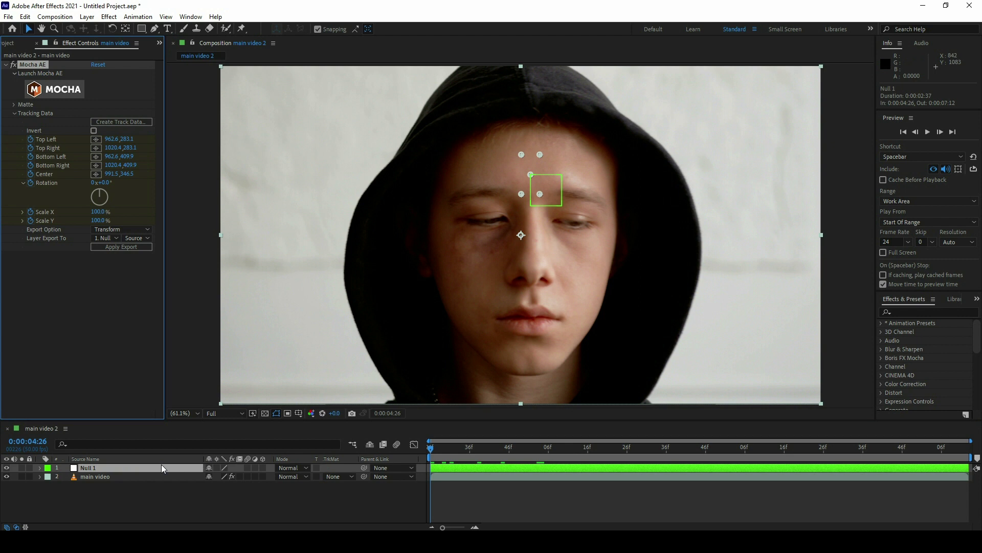
pyautogui.click(446, 466)
pyautogui.moveTo(446, 465)
pyautogui.mouseDown()
pyautogui.moveTo(692, 457)
pyautogui.moveTo(372, 471)
pyautogui.mouseUp()
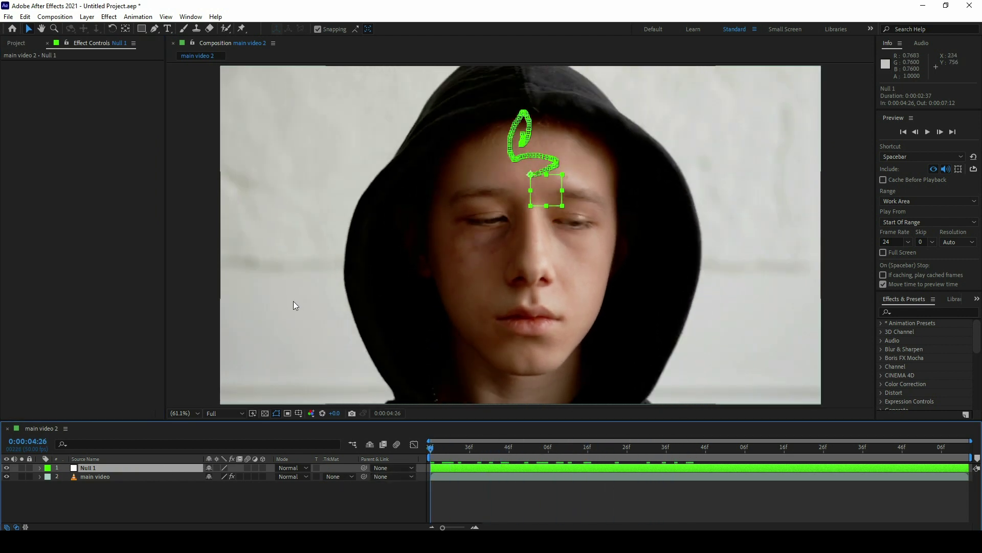
# - Add tilak.png to the composition above Null 1
pyautogui.click(30, 46)
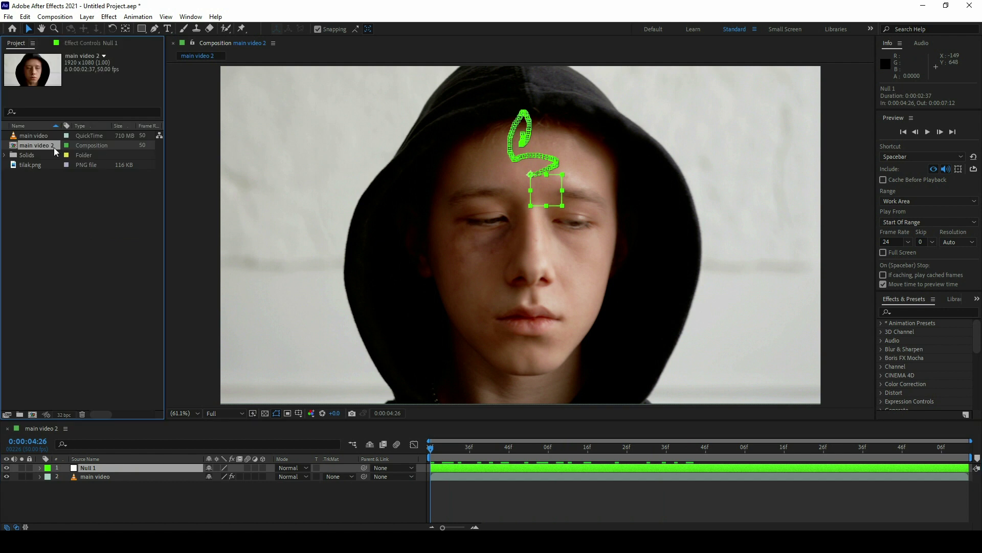
pyautogui.moveTo(27, 166); pyautogui.dragTo(67, 246)
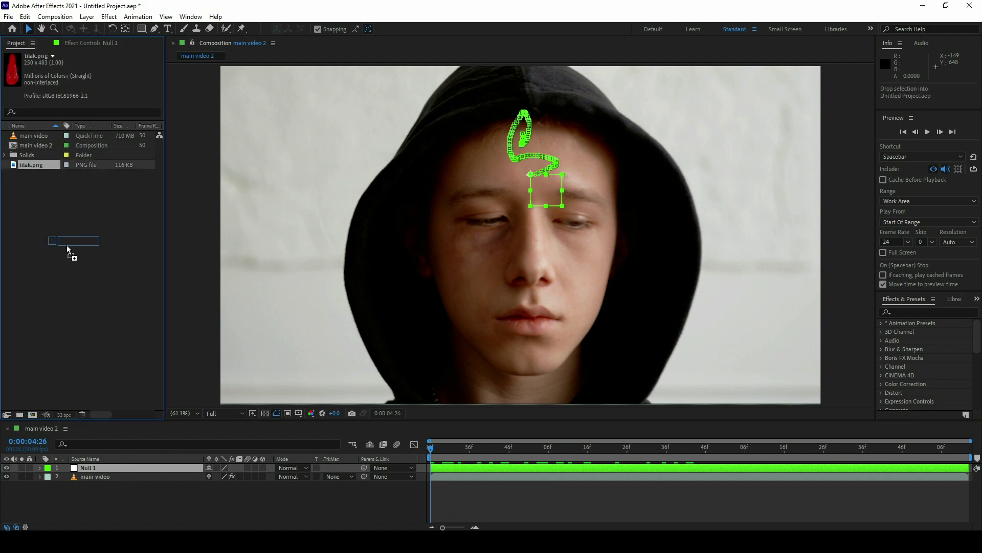
pyautogui.moveTo(126, 325); pyautogui.dragTo(109, 469)
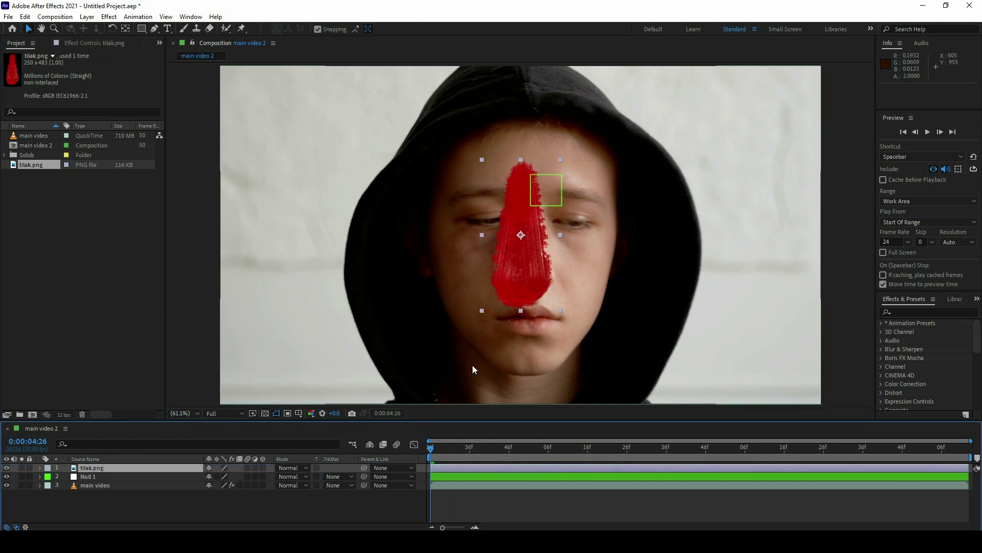
# - Scale the tilak layer to 30%, then adjust it to 40%
pyautogui.press('s')
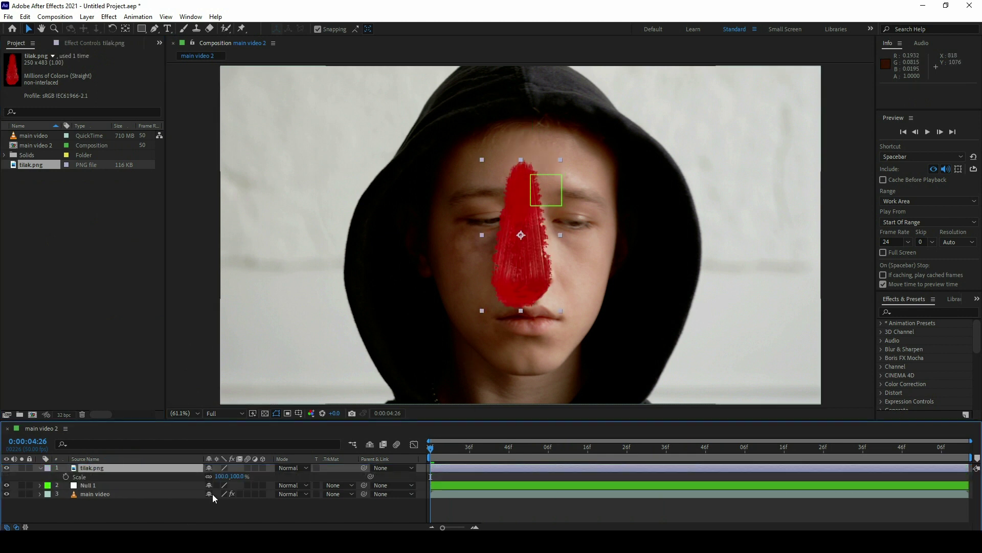
pyautogui.click(226, 476)
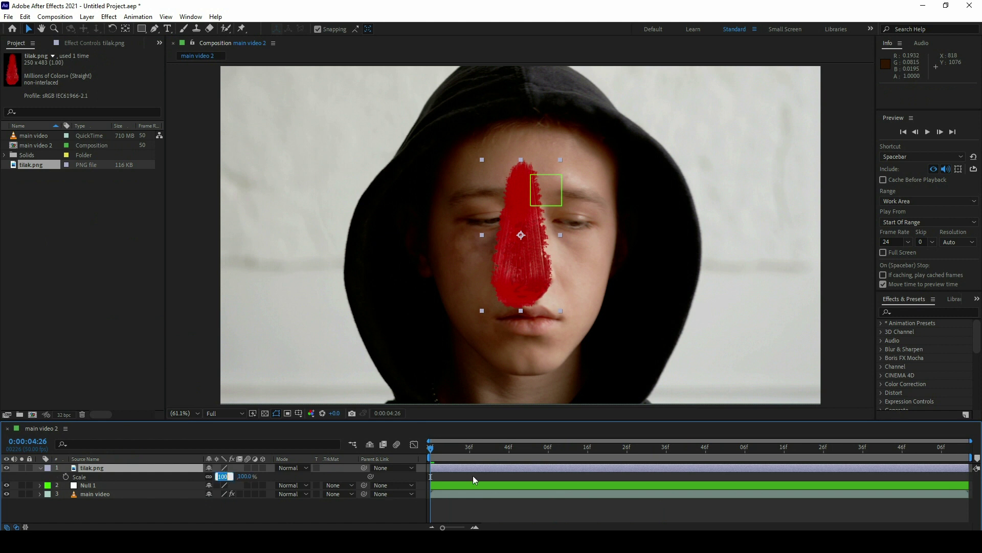
pyautogui.write('30')
pyautogui.press('Return')
pyautogui.click(221, 477)
pyautogui.write('40.')
pyautogui.press('Return')
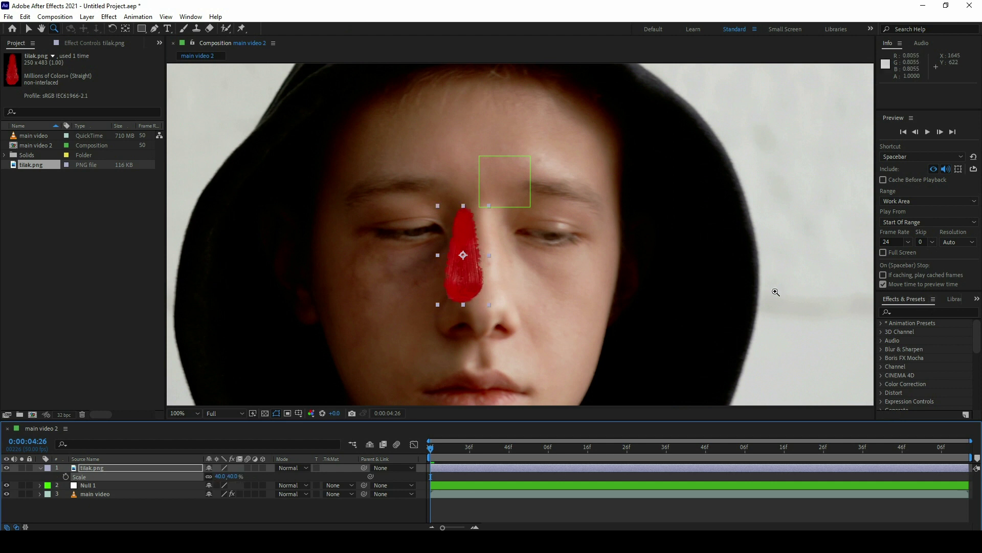
# - Move the tilak from the nose up onto the forehead and hide Null 1
pyautogui.press('v')
pyautogui.moveTo(465, 294)
pyautogui.mouseDown()
pyautogui.moveTo(496, 197)
pyautogui.moveTo(484, 193)
pyautogui.mouseUp()
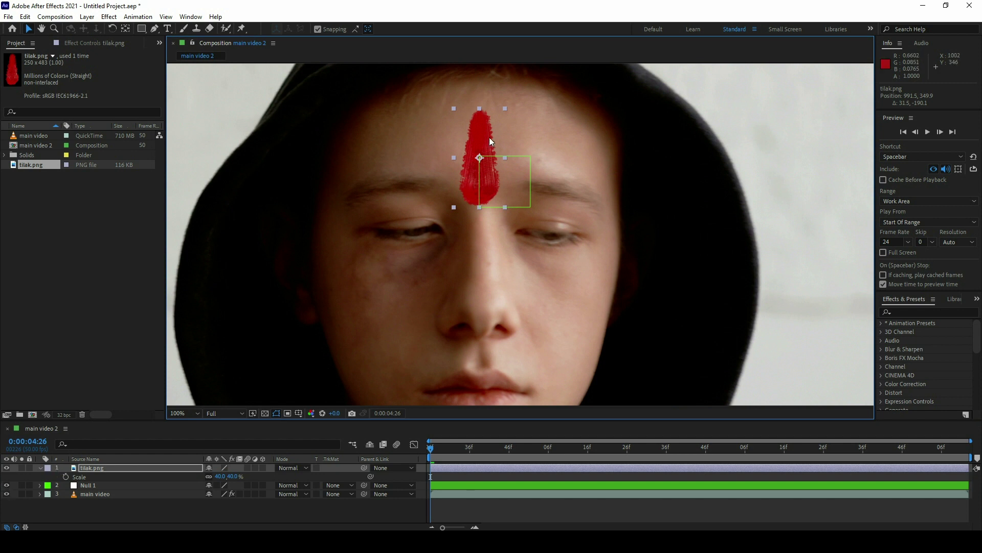
pyautogui.click(6, 485)
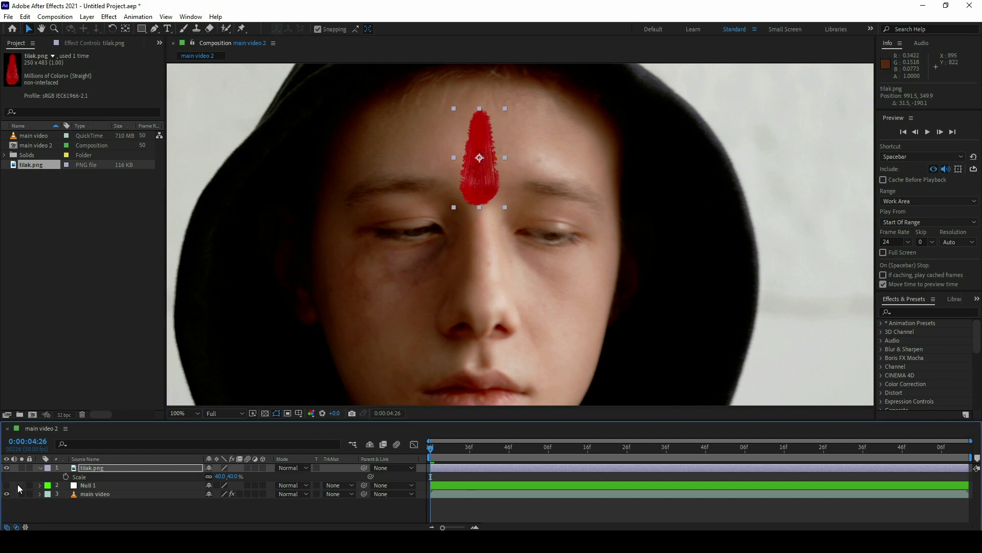
pyautogui.moveTo(472, 190); pyautogui.dragTo(478, 177)
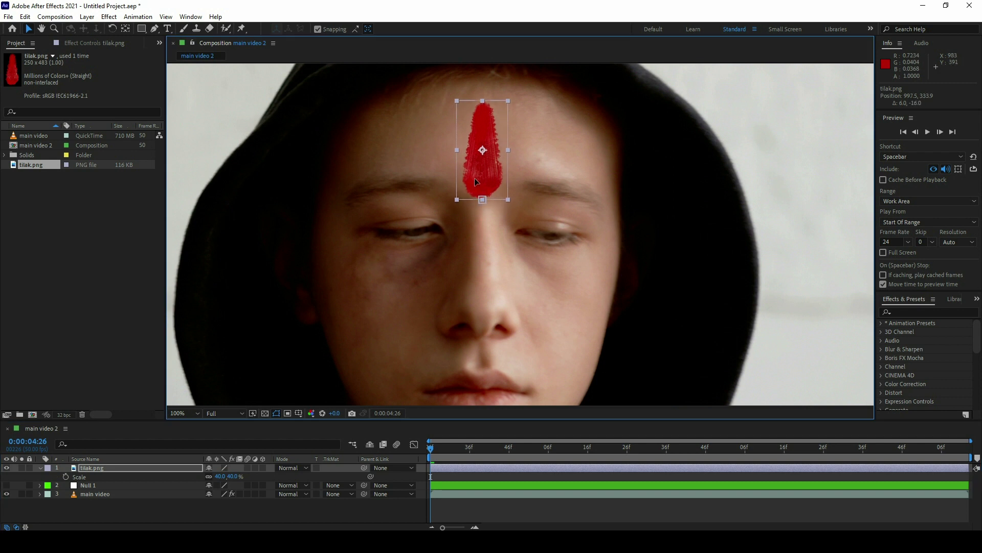
# - Set the tilak layer's scale to 35% and deselect it
pyautogui.press(',')
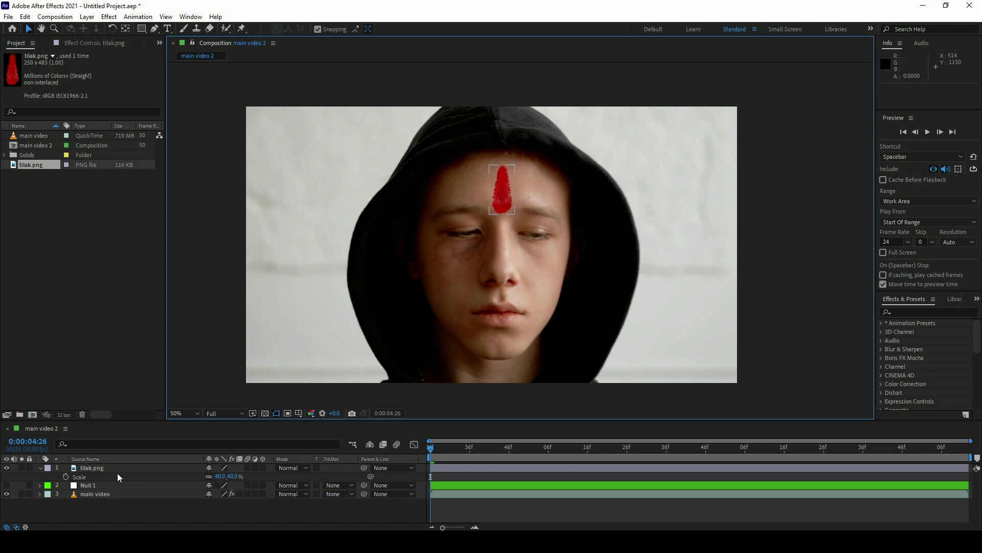
pyautogui.click(100, 467)
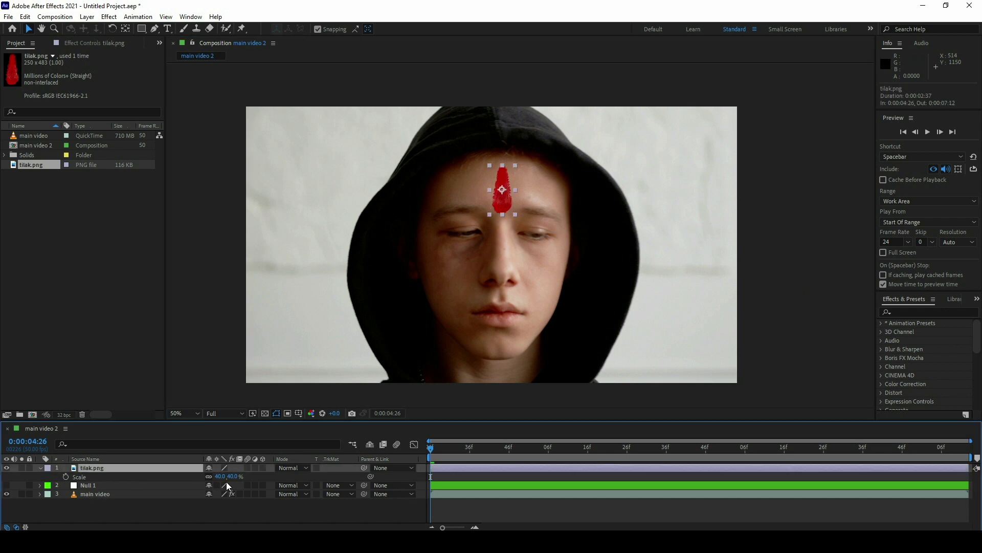
pyautogui.click(220, 477)
pyautogui.write('35')
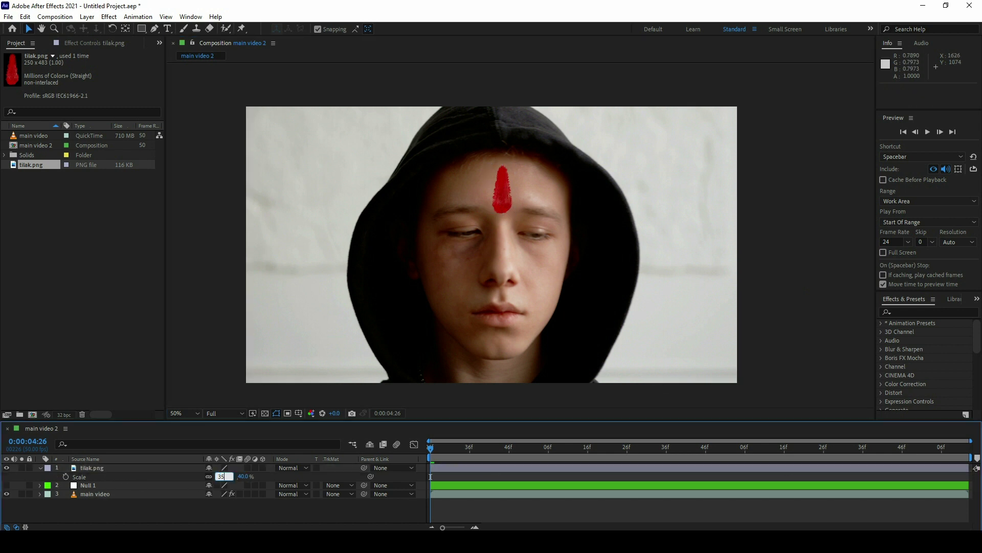
pyautogui.press('Return')
pyautogui.press('.')
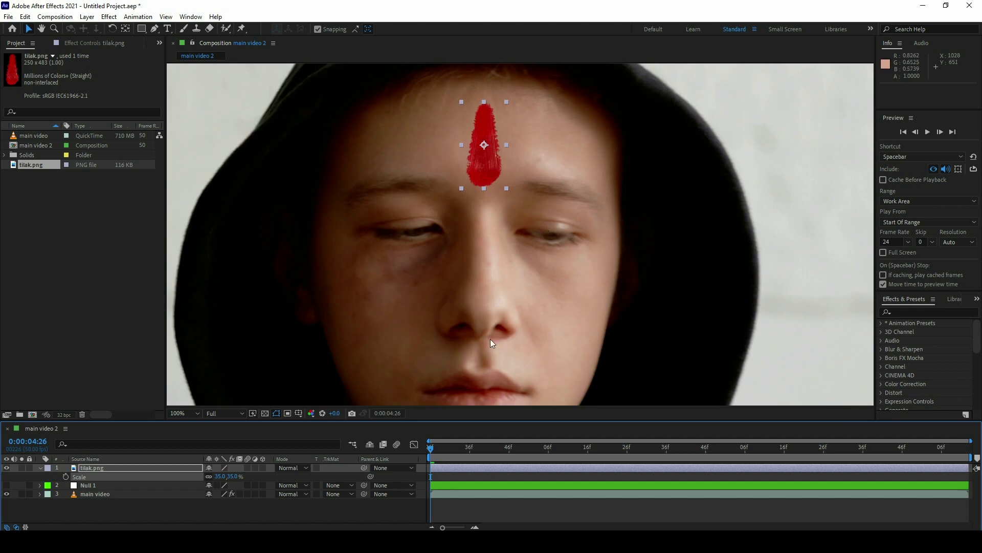
pyautogui.click(340, 526)
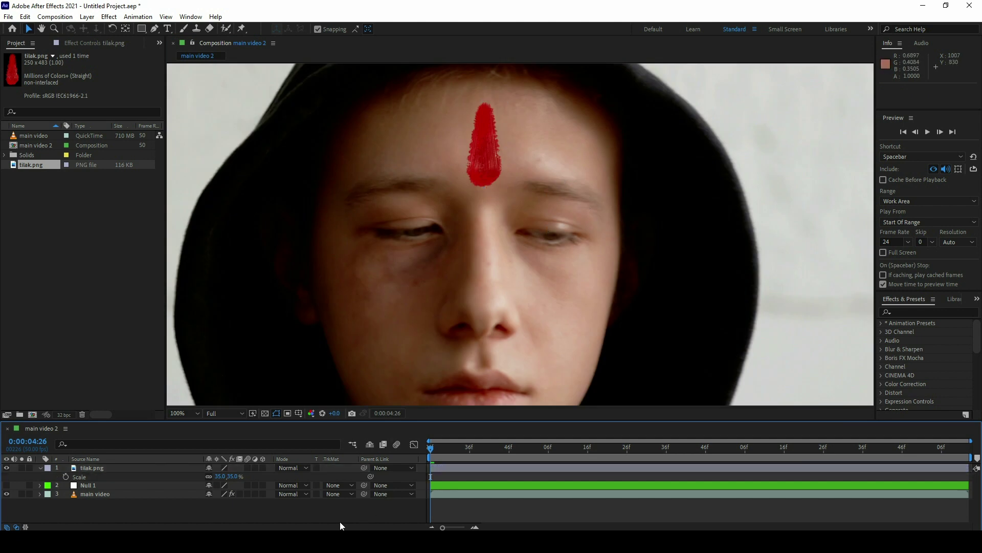
# - Create a white solid named 'particular' and turn tilak.png into a 3D layer
pyautogui.rightClick(321, 509)
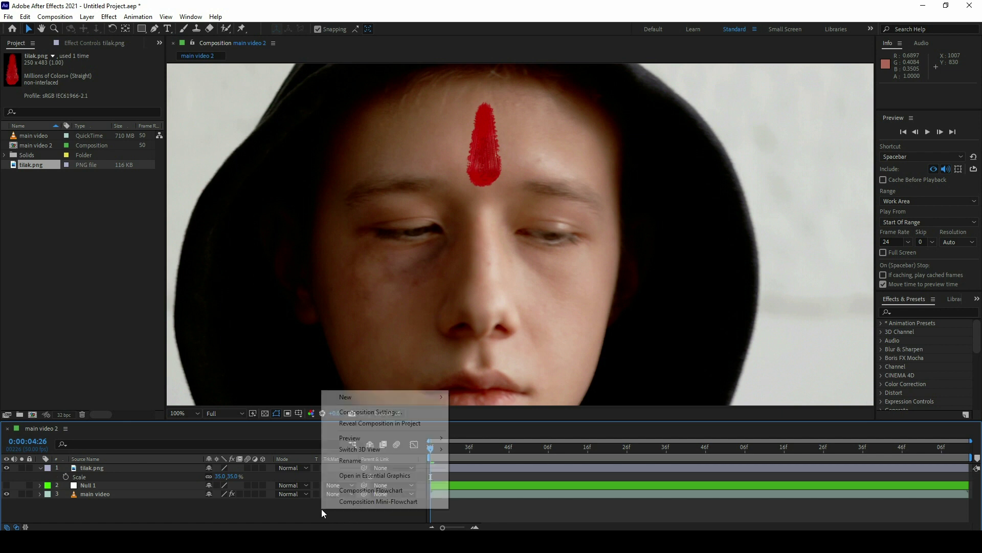
pyautogui.moveTo(362, 399)
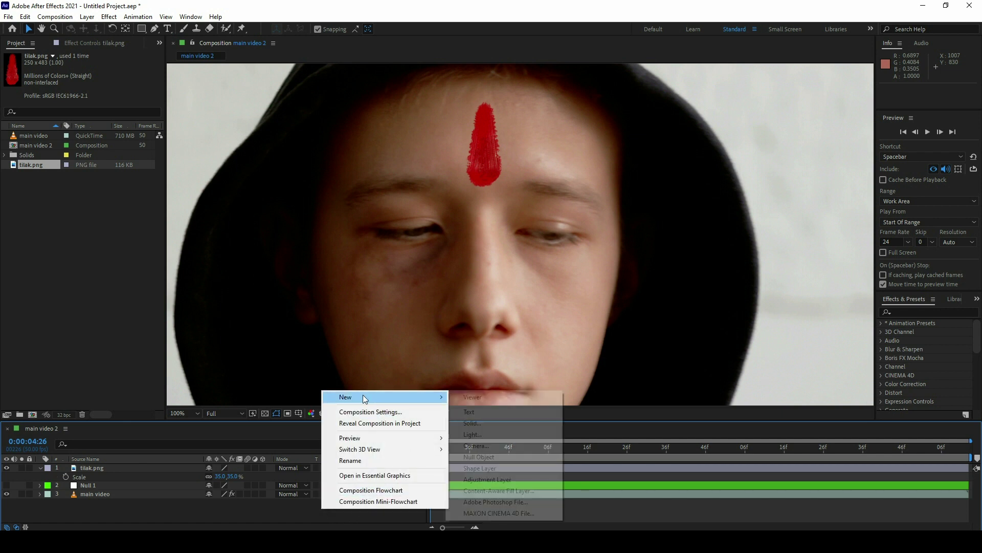
pyautogui.click(487, 423)
pyautogui.write('particular')
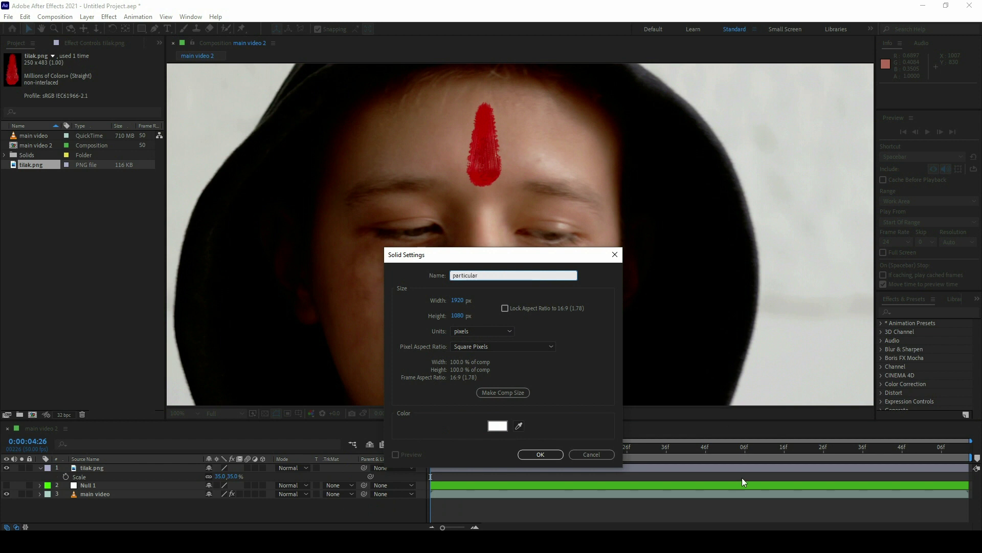
pyautogui.click(540, 455)
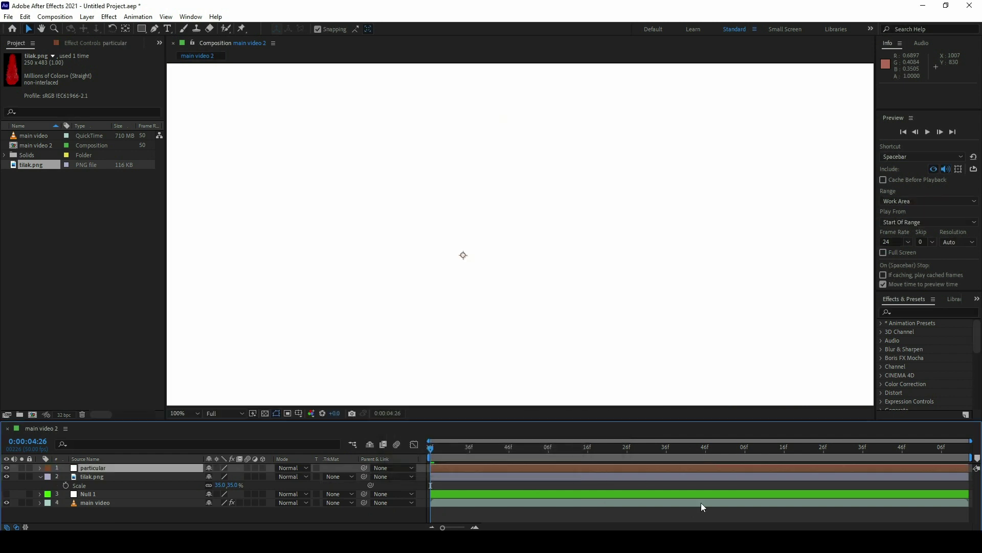
pyautogui.click(107, 477)
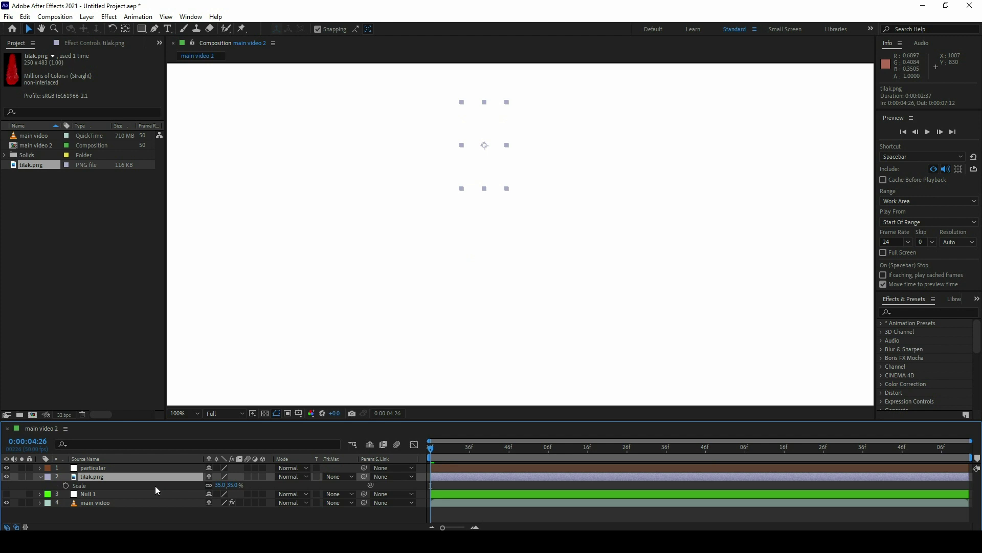
pyautogui.click(263, 476)
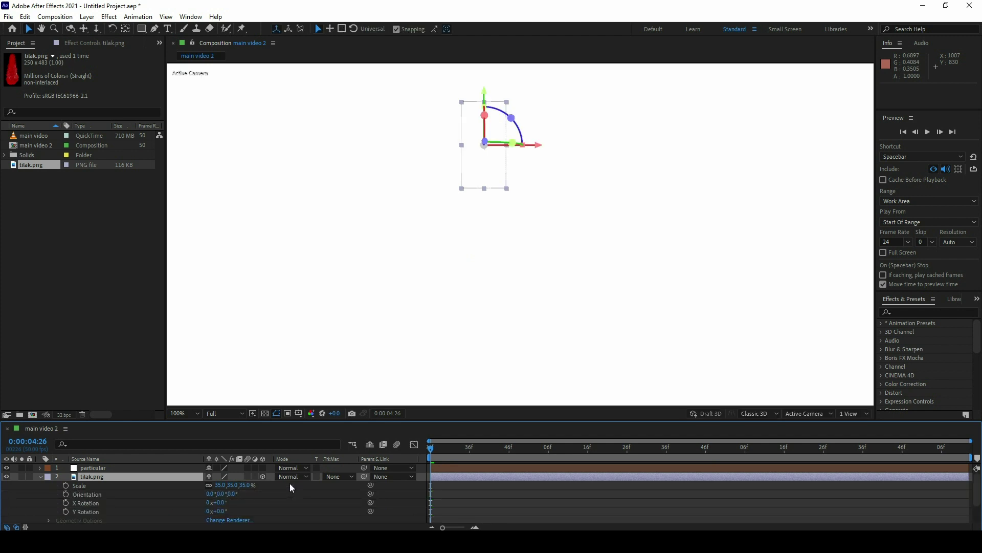
# - Collapse tilak.png's properties, select the particular solid, and bring up the Effect menu
pyautogui.rightClick(359, 461)
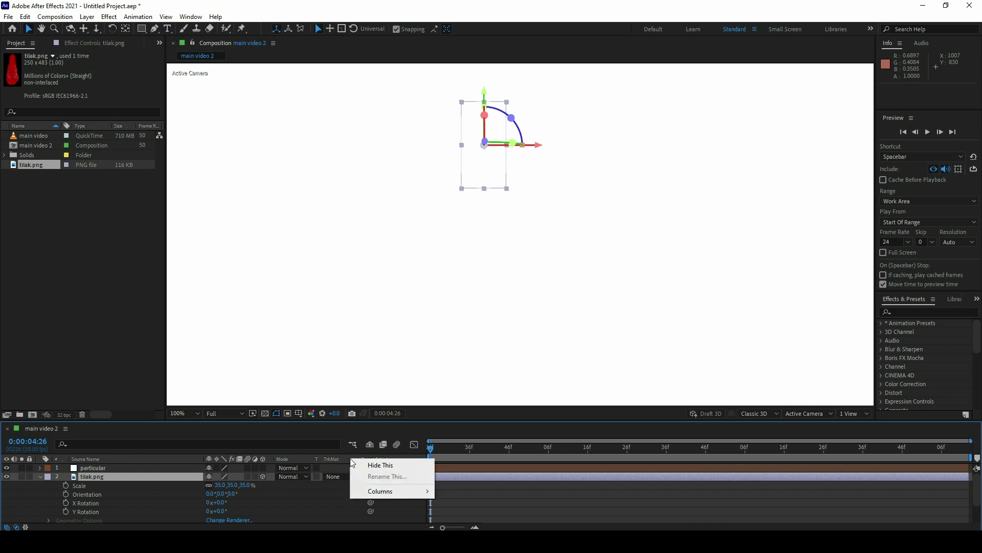
pyautogui.moveTo(378, 494)
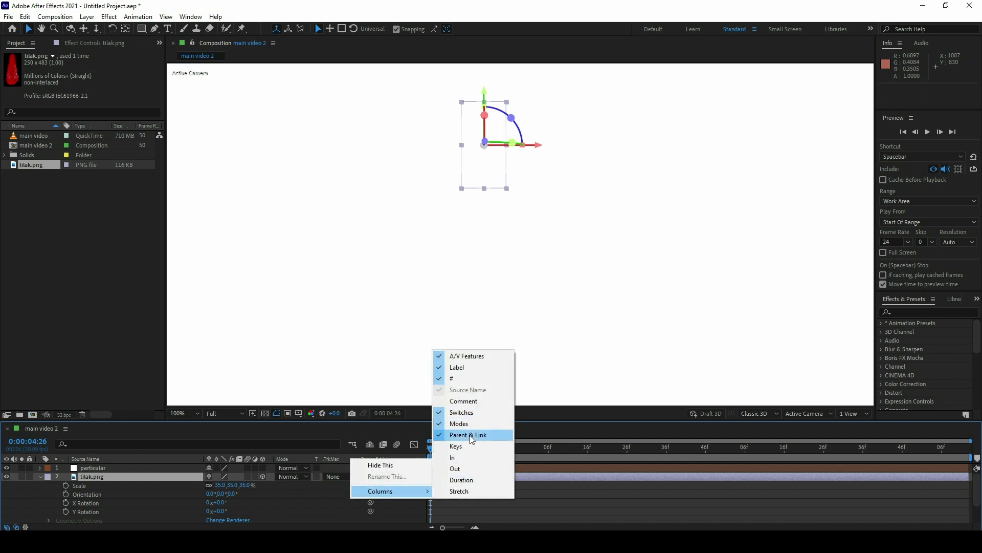
pyautogui.click(313, 502)
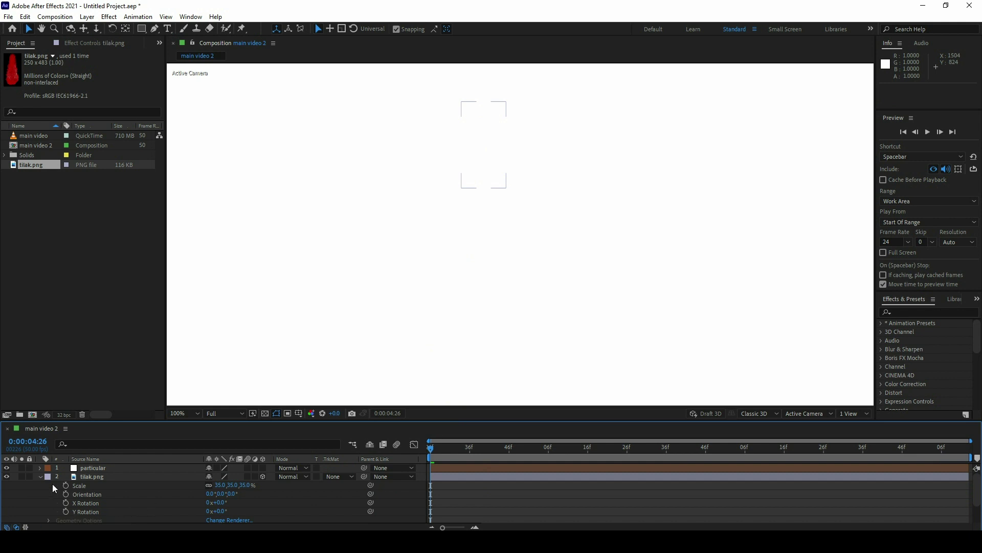
pyautogui.click(41, 476)
pyautogui.click(102, 468)
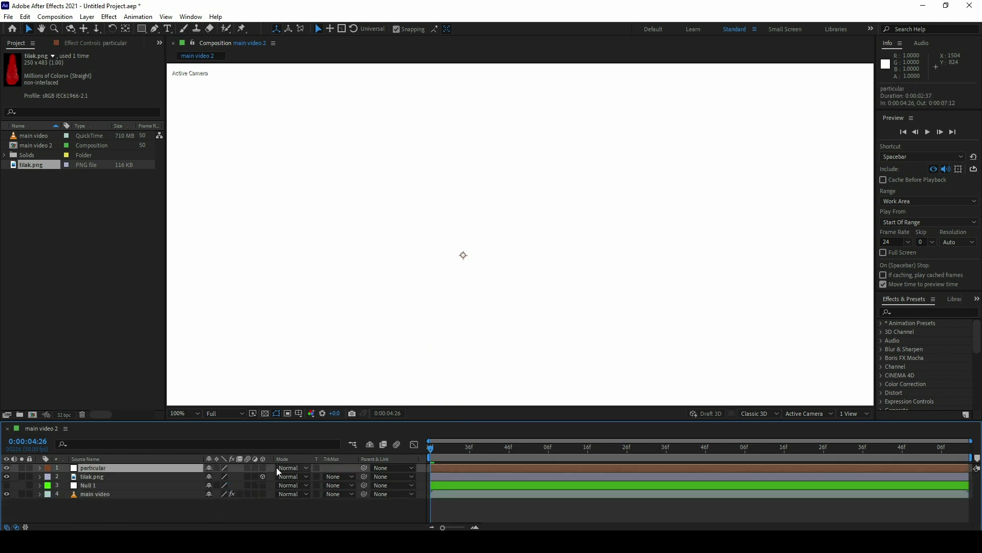
pyautogui.click(109, 17)
# - Apply RG Trapcode Particular to the particular solid and move to 0:00:05:29 to see particles
pyautogui.moveTo(152, 262)
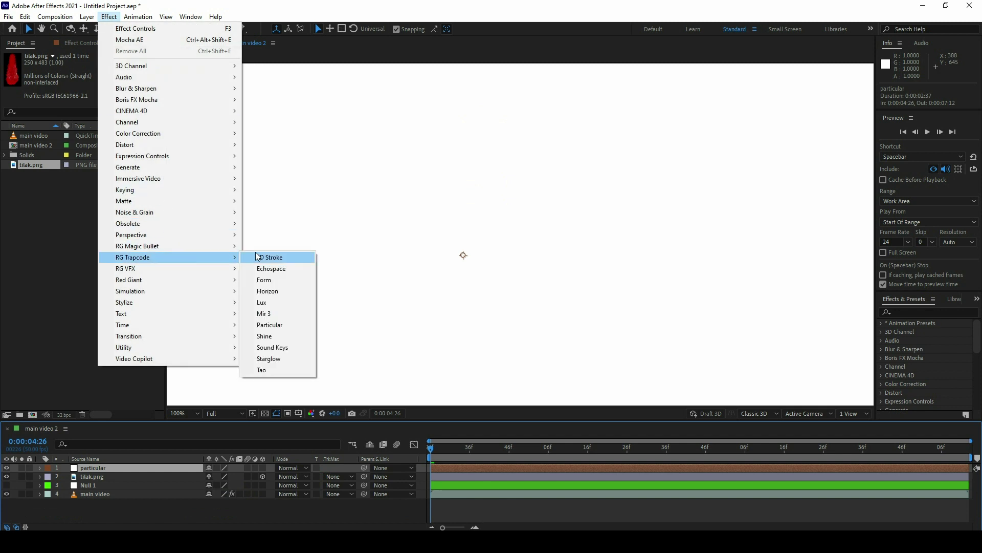
pyautogui.click(287, 325)
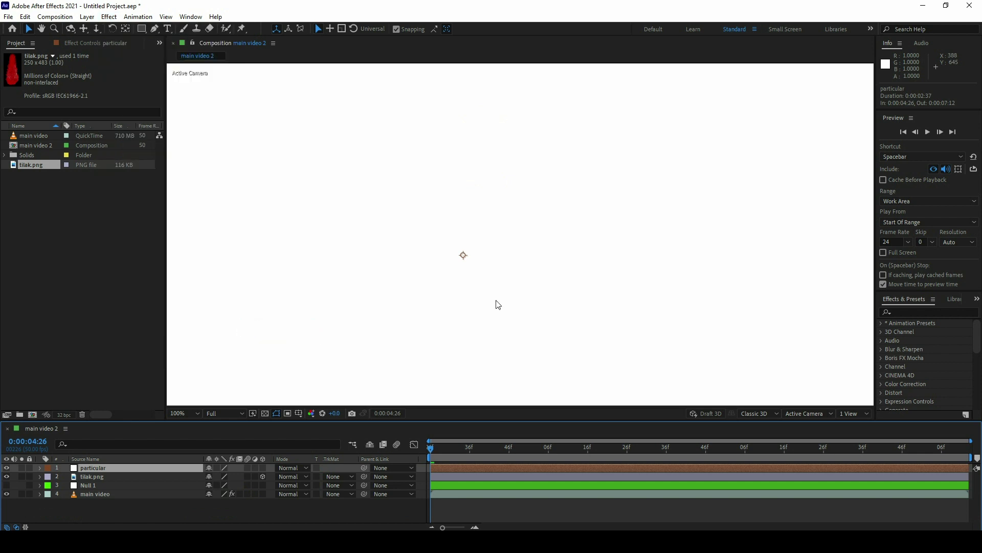
pyautogui.moveTo(482, 458); pyautogui.dragTo(639, 459)
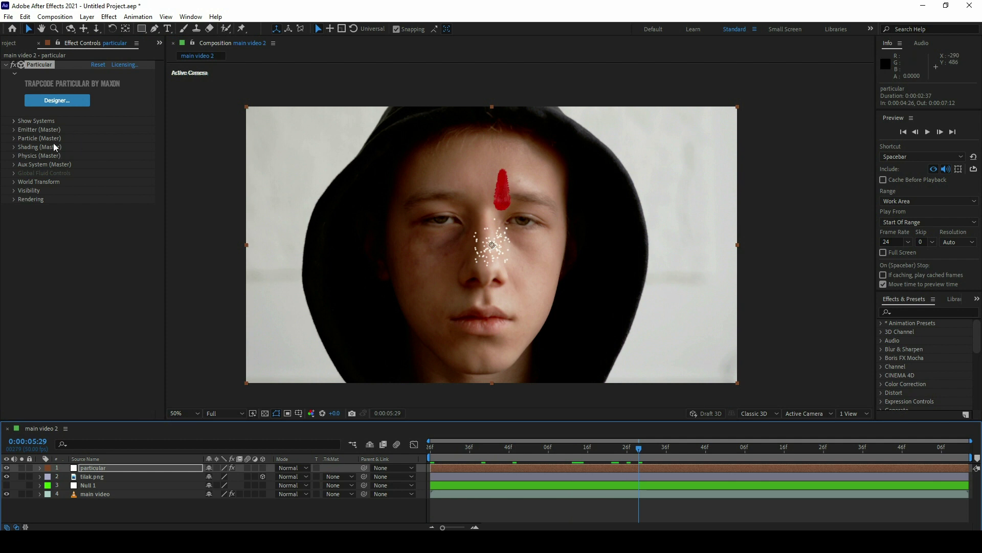
# - Set Particular's emitter type to Layer using tilak.png, dismiss the alert, and hide the original tilak
pyautogui.click(14, 130)
pyautogui.click(118, 156)
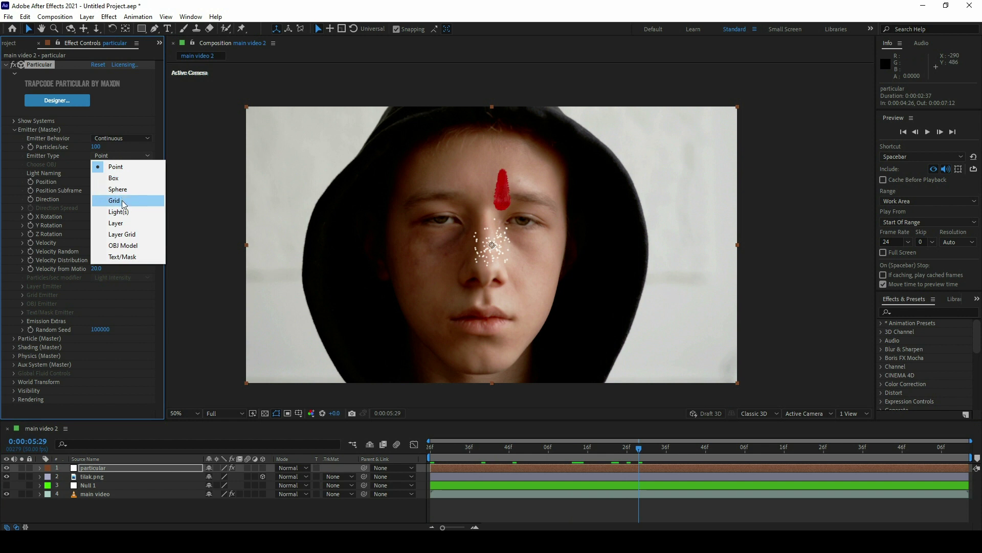
pyautogui.click(127, 227)
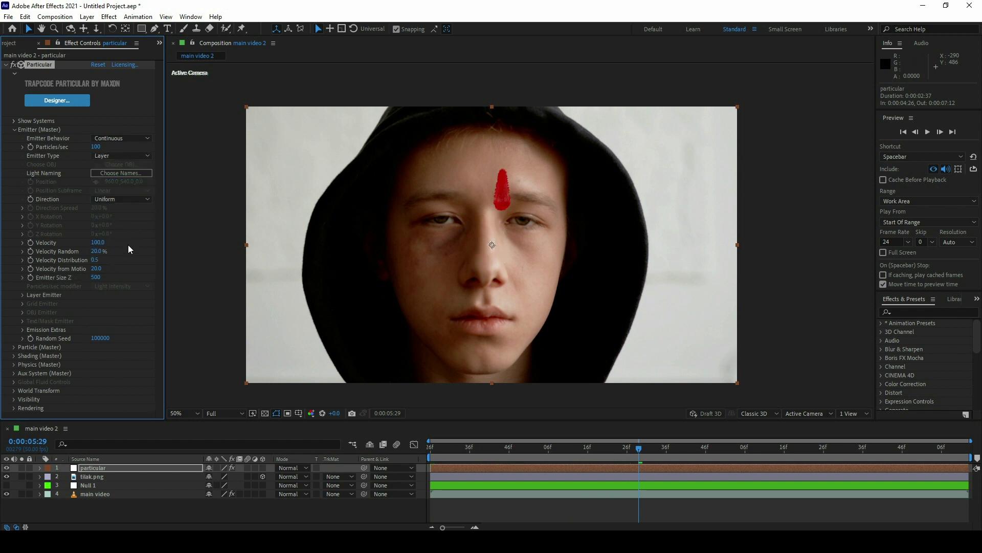
pyautogui.click(22, 296)
pyautogui.click(106, 303)
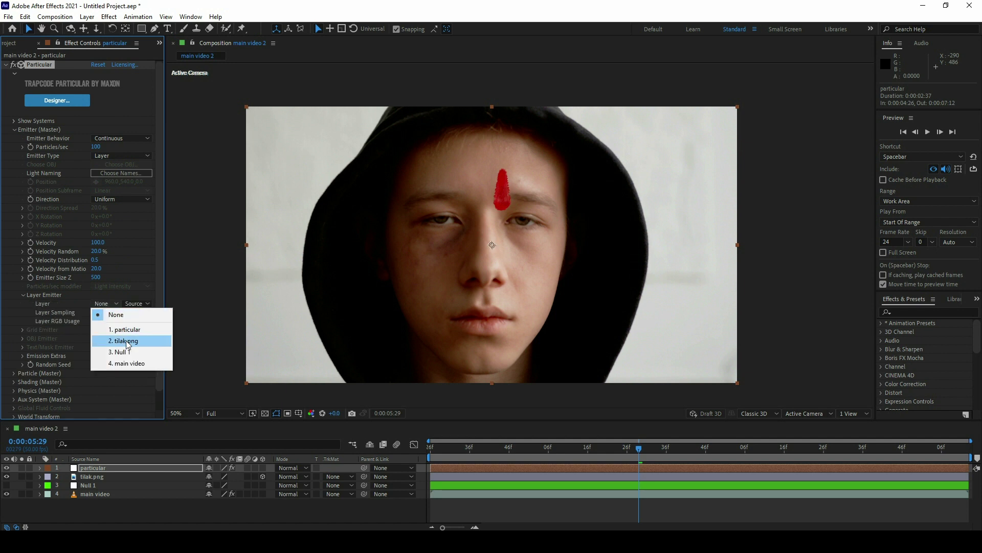
pyautogui.click(128, 341)
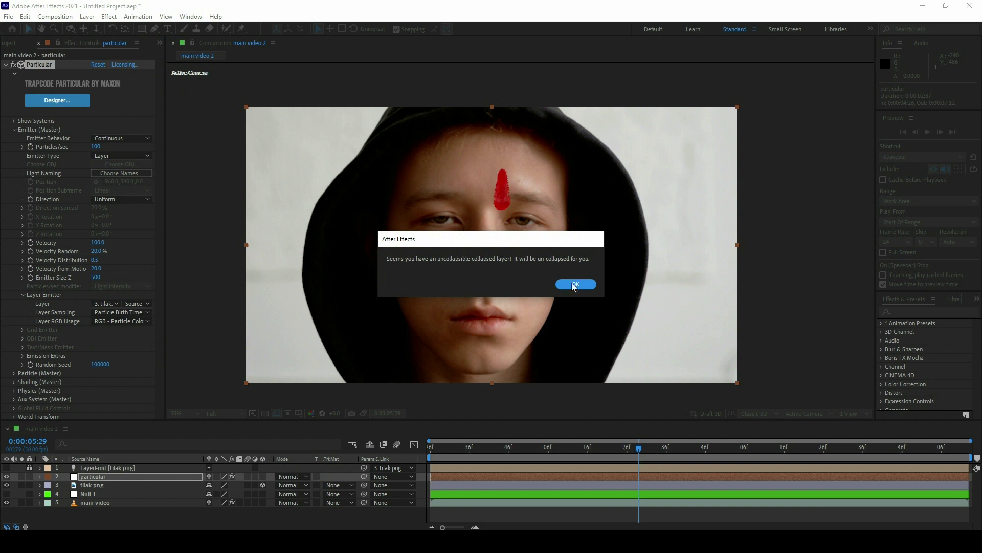
pyautogui.click(574, 284)
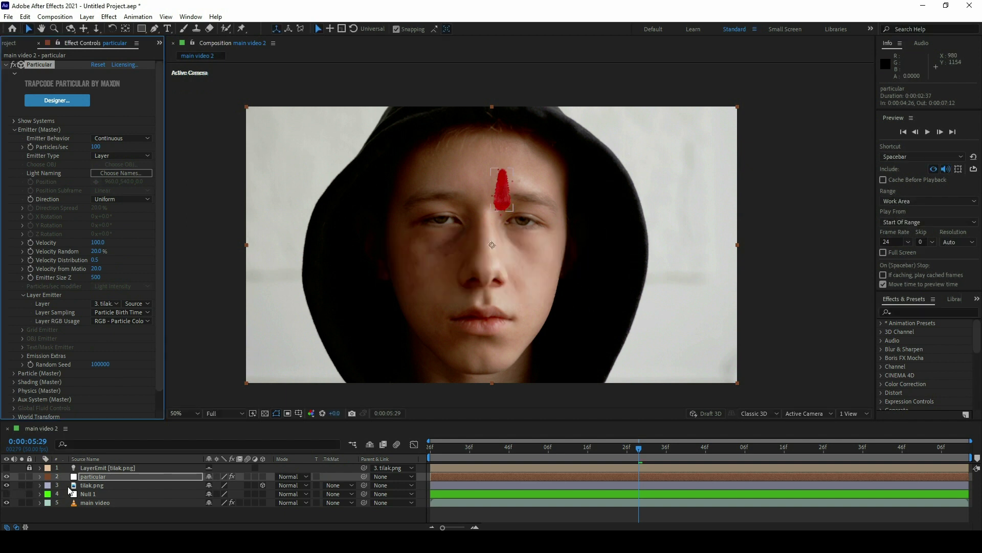
pyautogui.click(7, 487)
pyautogui.moveTo(616, 446)
pyautogui.mouseDown()
pyautogui.moveTo(584, 447)
pyautogui.moveTo(638, 461)
pyautogui.mouseUp()
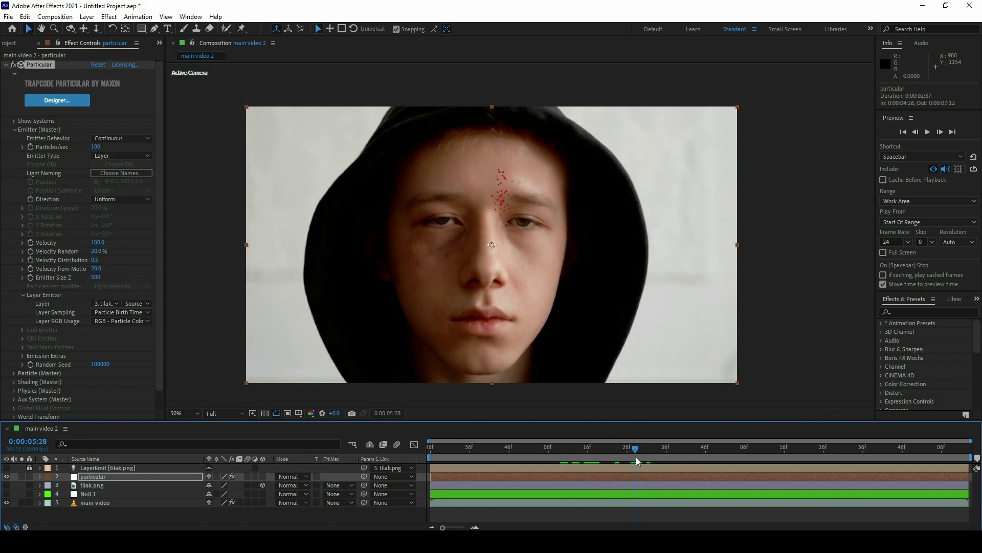
# - Set Particular to 50000 particles per second and scrub the timeline to check the particle tilak
pyautogui.click(97, 147)
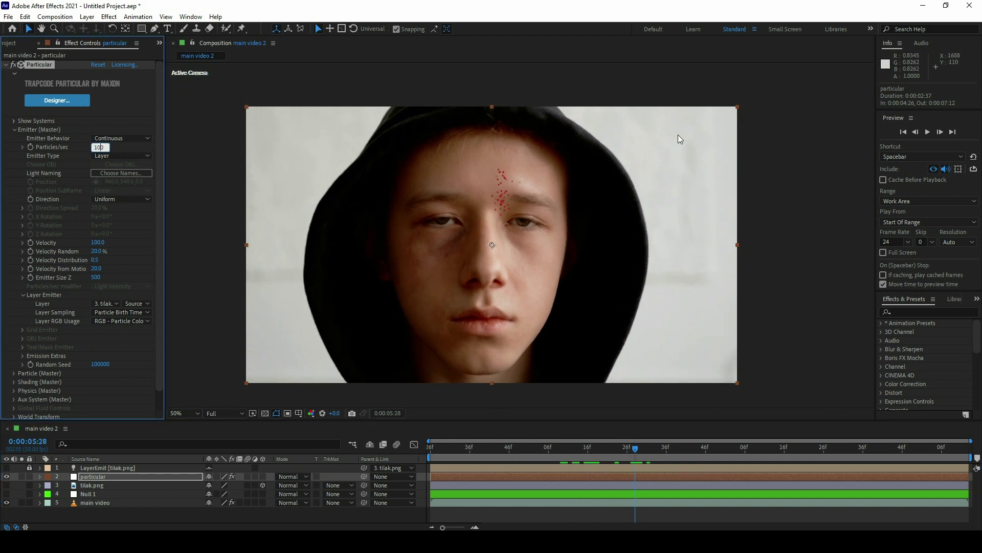
pyautogui.write('5')
pyautogui.write('0000')
pyautogui.press('Return')
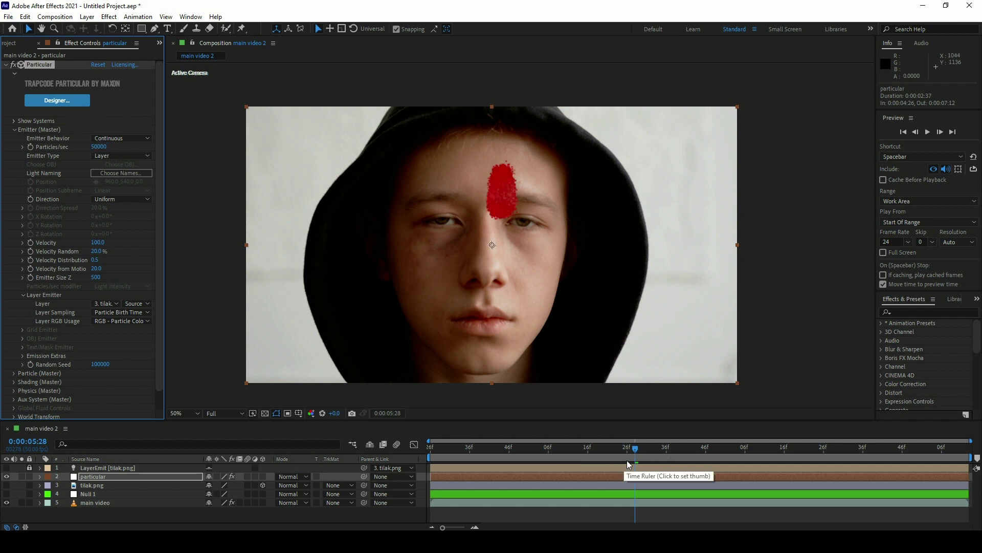
pyautogui.moveTo(466, 451); pyautogui.dragTo(426, 457)
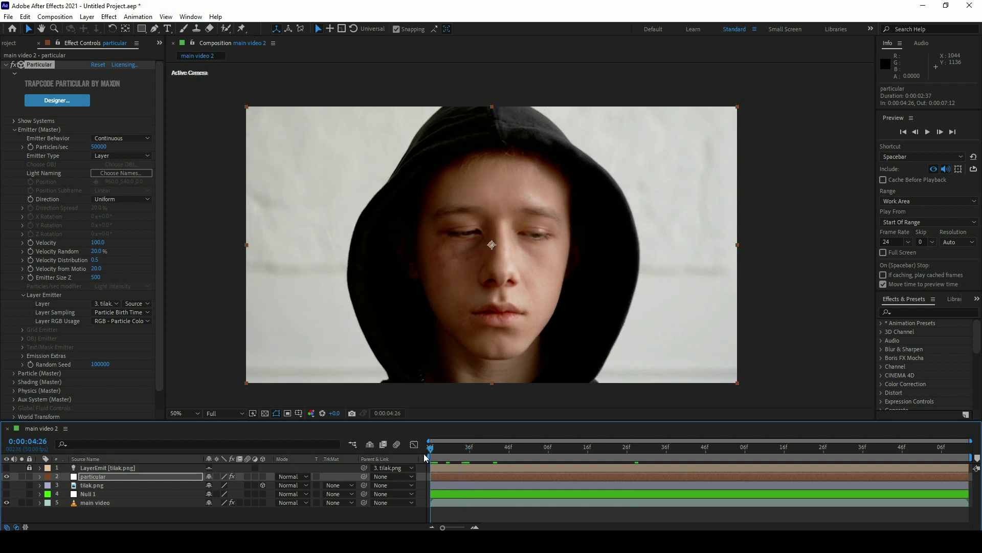
pyautogui.click(470, 462)
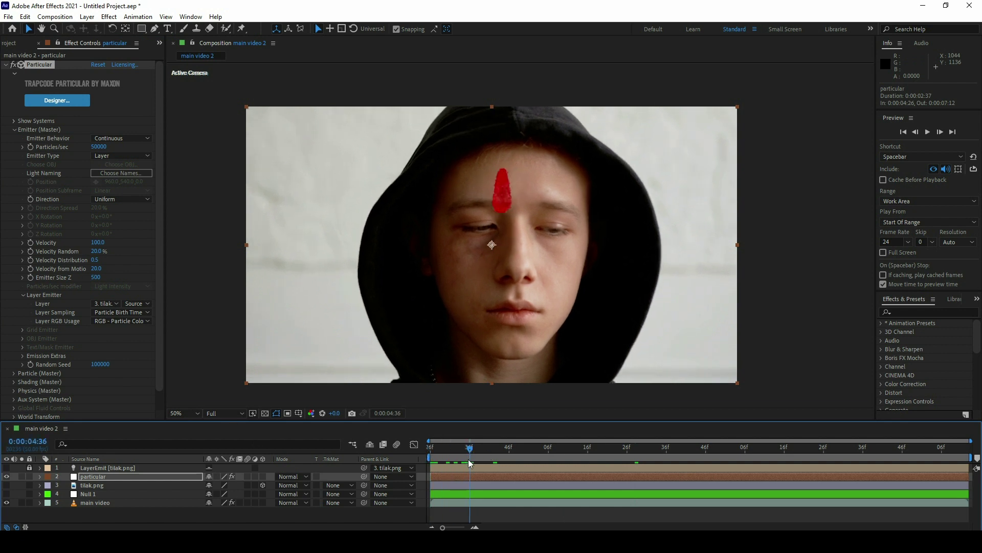
pyautogui.moveTo(469, 462); pyautogui.dragTo(431, 464)
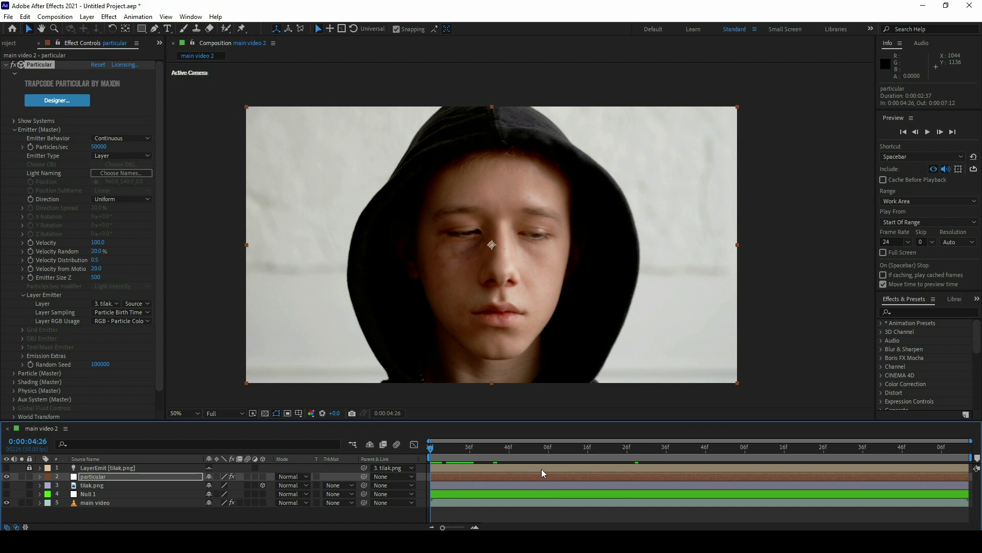
pyautogui.click(628, 450)
pyautogui.moveTo(633, 460); pyautogui.dragTo(430, 461)
# - Lower viewer resolution to Half and set Emission Extras Pre Run to 100%
pyautogui.click(225, 413)
pyautogui.click(225, 453)
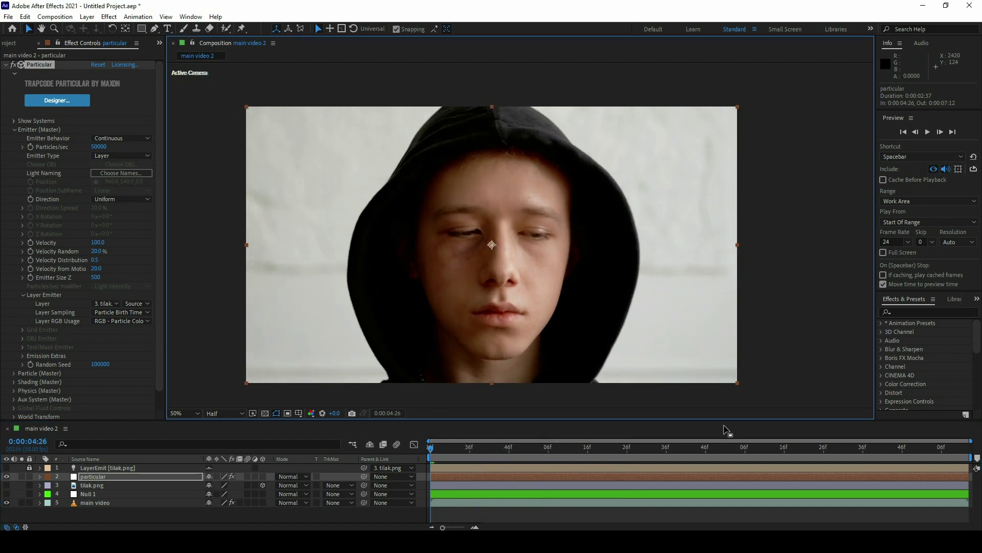
pyautogui.click(22, 355)
pyautogui.scroll(-3, 25, 363)
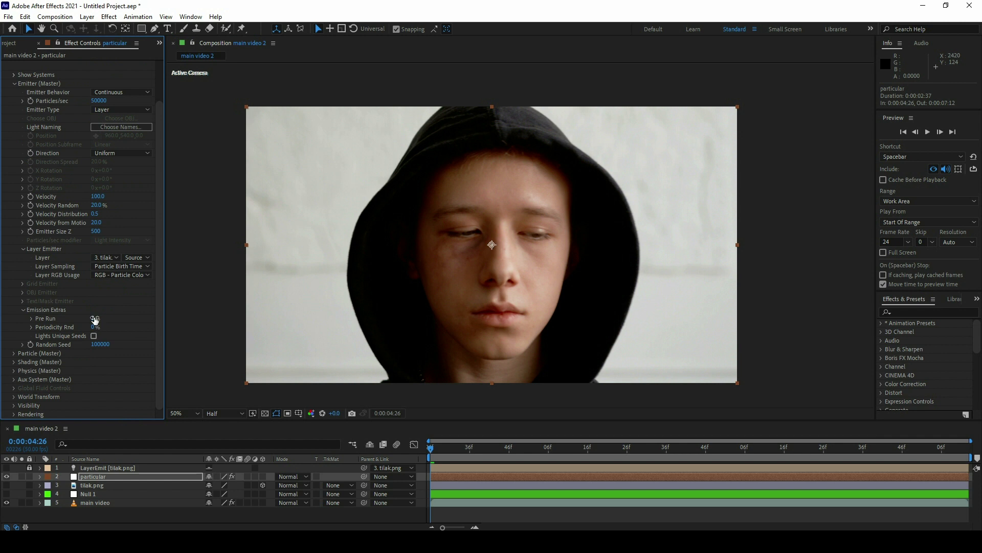
pyautogui.click(93, 318)
pyautogui.write('100')
pyautogui.press('Return')
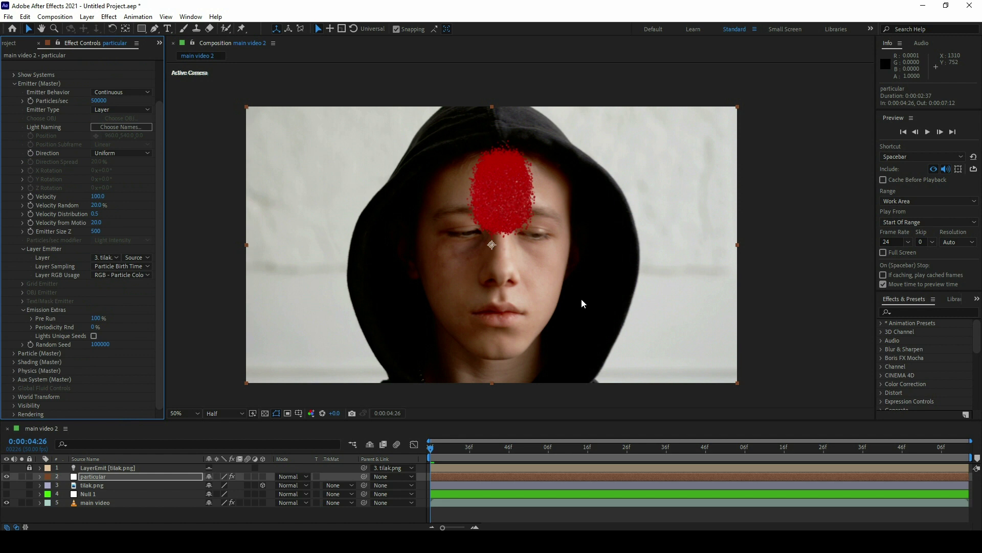
# - Set Particular Velocity to 0 so the tilak holds its shape, zoomed in on the forehead
pyautogui.click(501, 449)
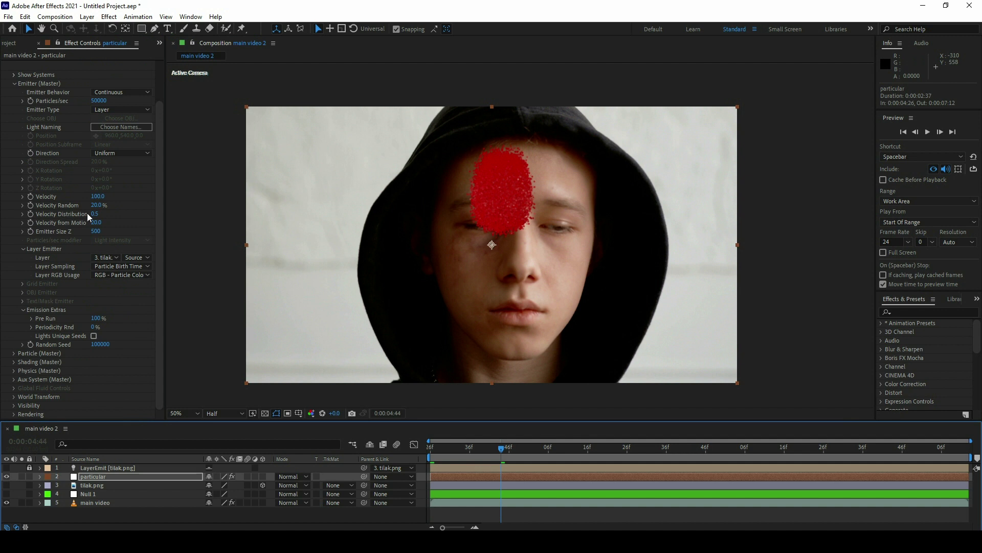
pyautogui.click(98, 197)
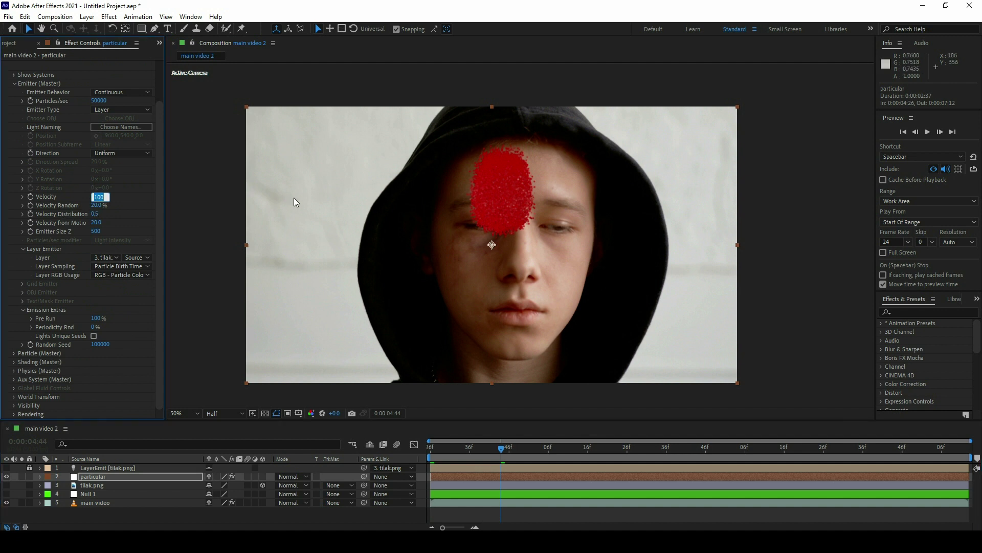
pyautogui.write('0')
pyautogui.press('Return')
pyautogui.press('z')
pyautogui.click(537, 220)
pyautogui.click(467, 329)
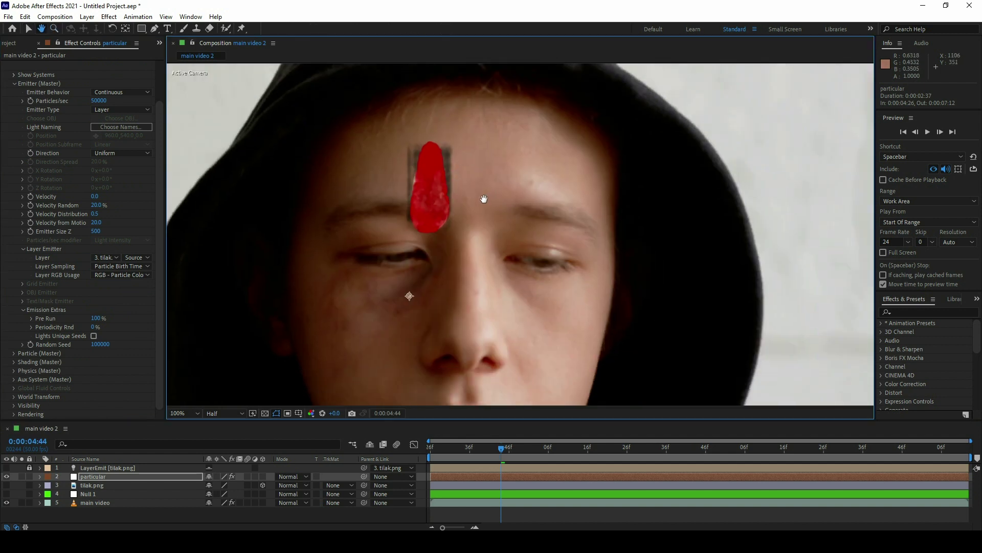
pyautogui.press('space')
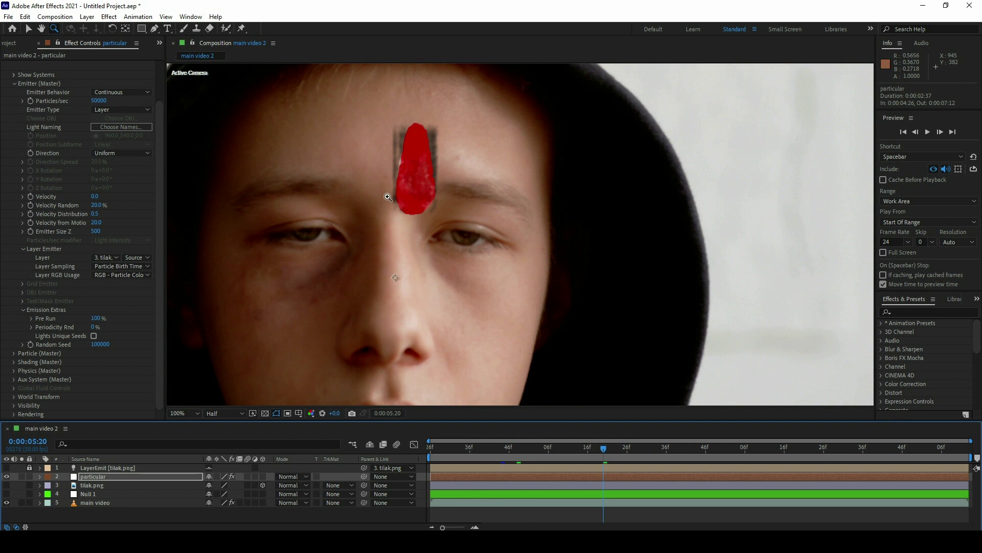
# - Add a Velocity keyframe at 0:00:05:16 and reveal it in the timeline with U
pyautogui.press('v')
pyautogui.click(588, 457)
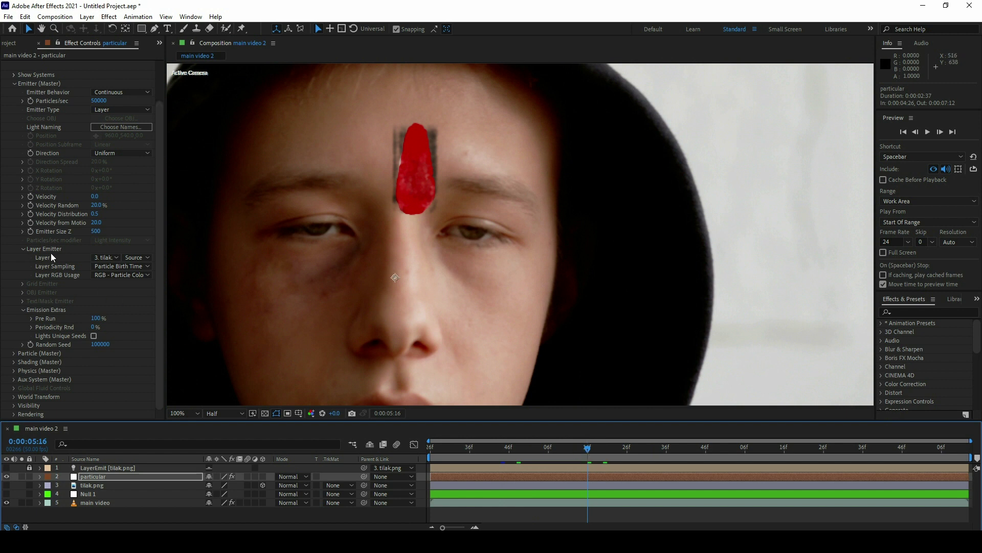
pyautogui.click(26, 196)
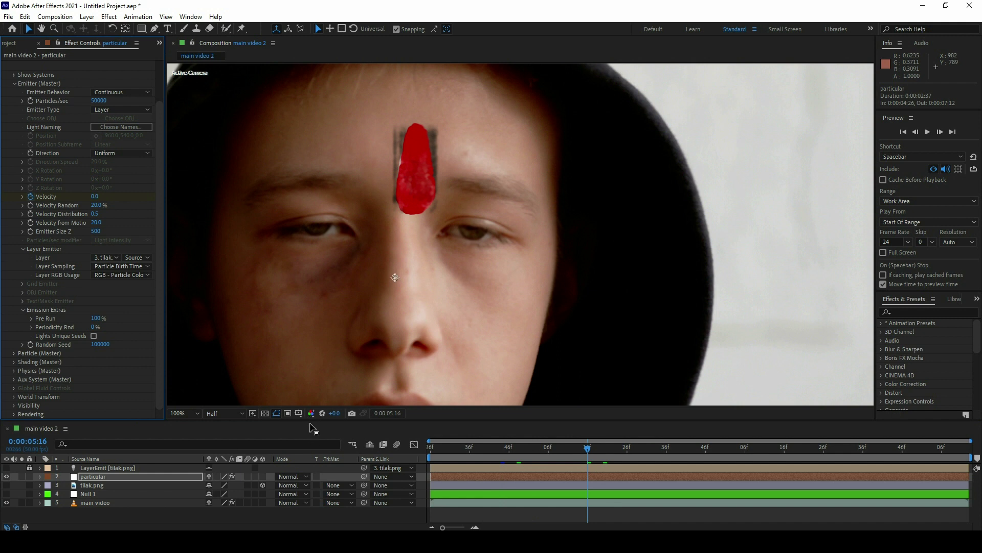
pyautogui.moveTo(309, 420); pyautogui.dragTo(312, 383)
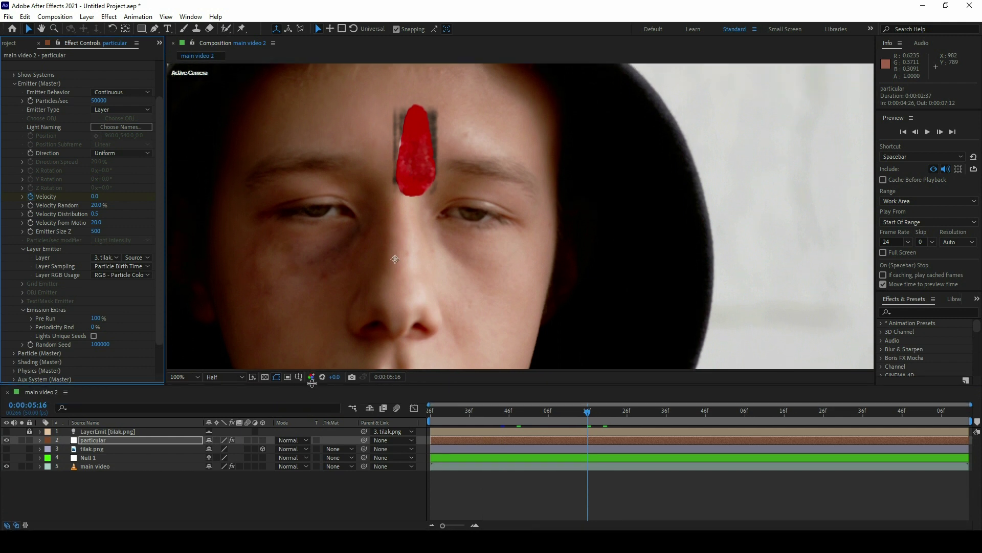
pyautogui.click(102, 437)
pyautogui.press('u')
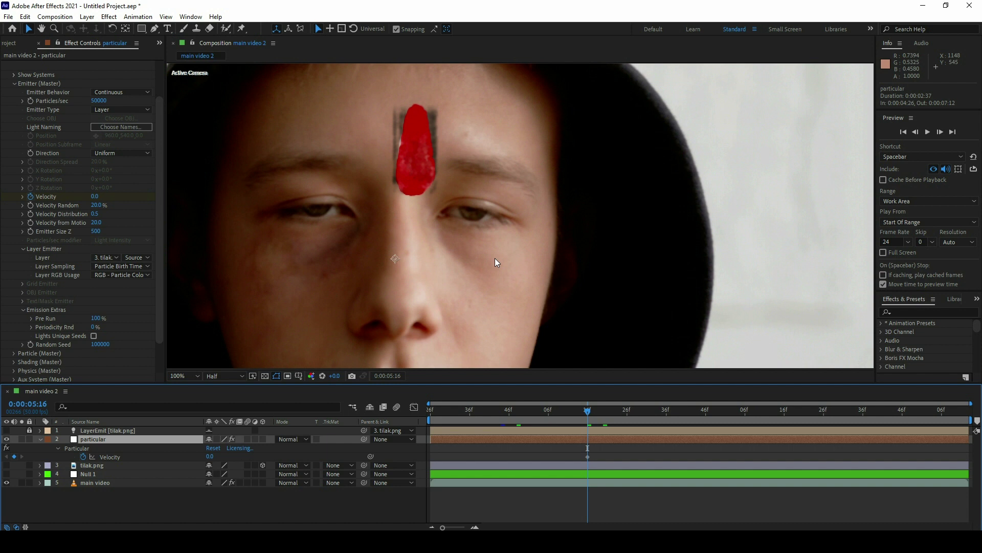
# - Set Velocity to 800 at 0:00:06:15 and preview the blow-away
pyautogui.press('space')
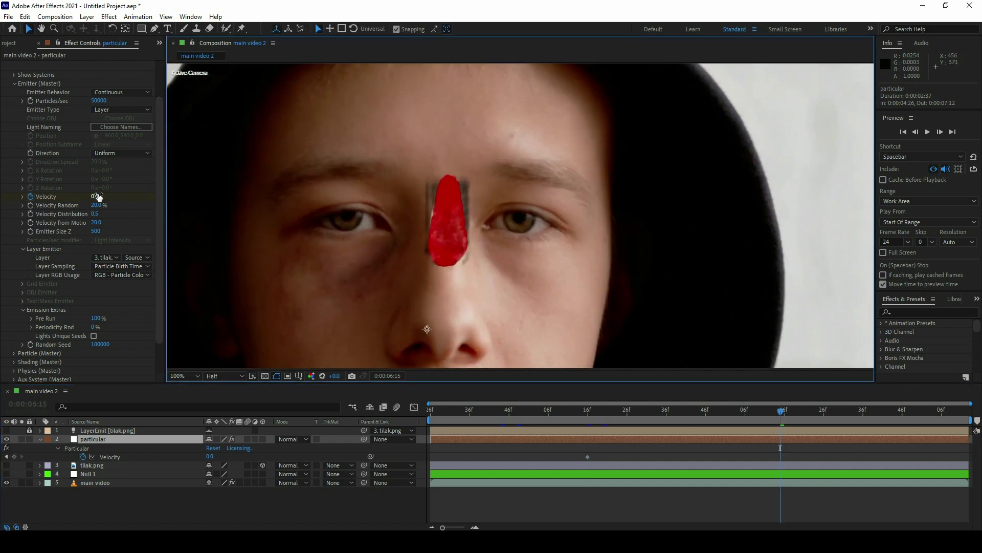
pyautogui.click(97, 197)
pyautogui.write('800')
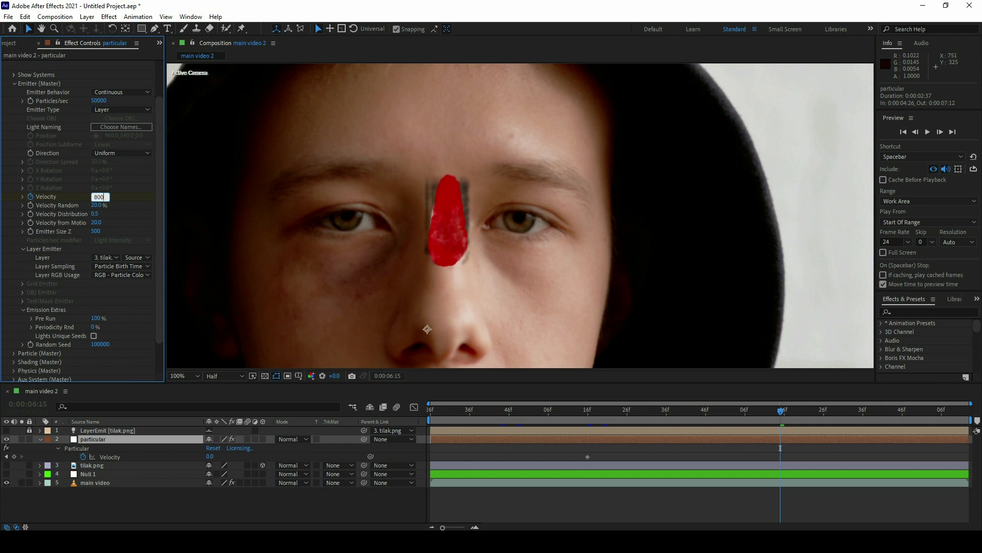
pyautogui.press('Return')
pyautogui.press('space')
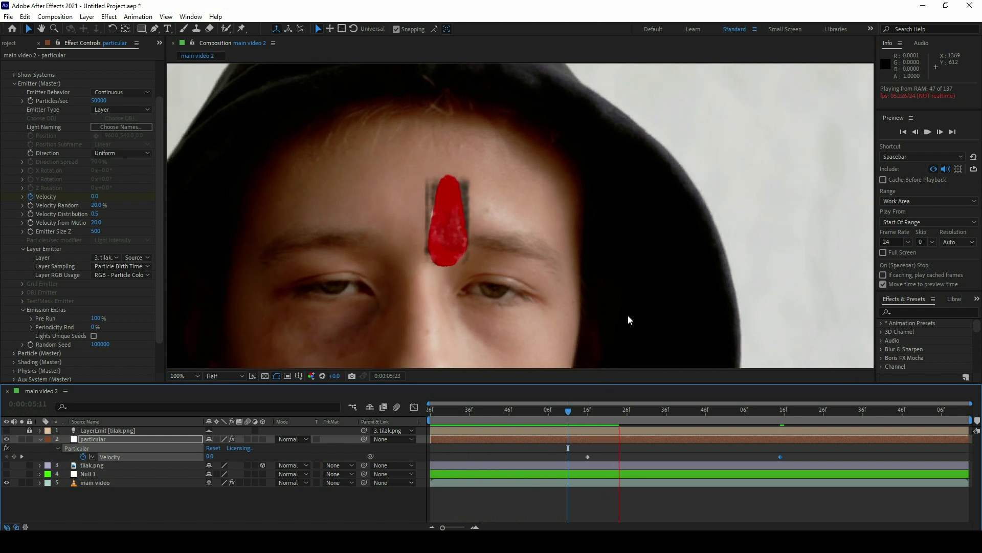
pyautogui.press('space')
# - Set Particle (Master) Size to 3, briefly comparing it against 5
pyautogui.scroll(-2, 121, 217)
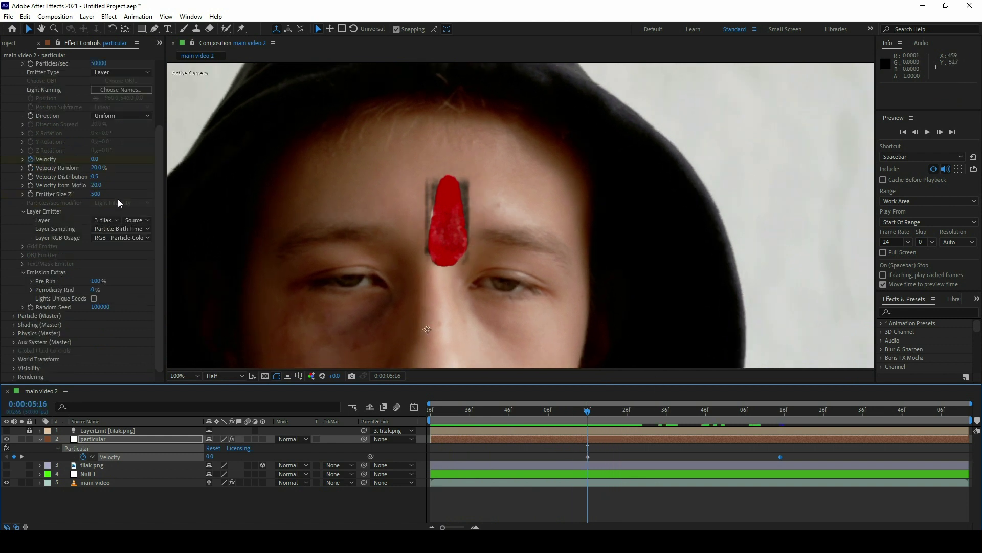
pyautogui.click(14, 316)
pyautogui.scroll(-10, 31, 202)
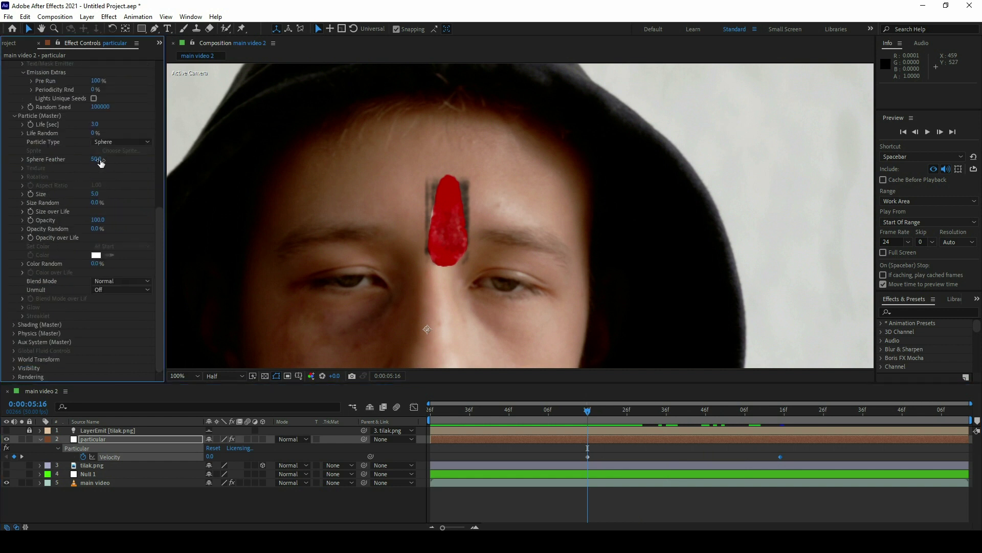
pyautogui.click(95, 194)
pyautogui.press('Return')
pyautogui.click(99, 194)
pyautogui.write('5')
pyautogui.press('Return')
pyautogui.click(96, 194)
pyautogui.write('3')
pyautogui.press('Return')
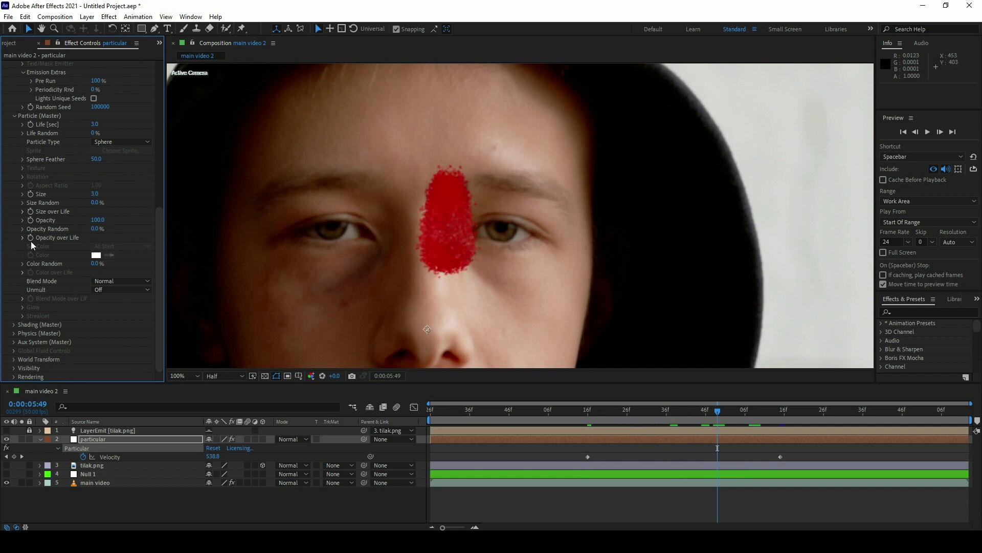
# - Give Size over Life a descending ramp preset so particles shrink
pyautogui.click(23, 212)
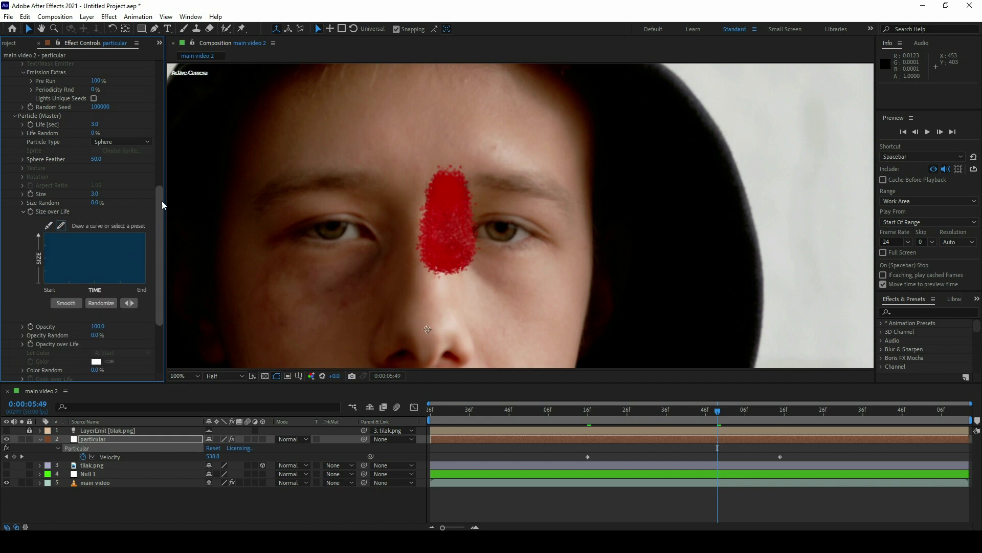
pyautogui.moveTo(216, 191); pyautogui.dragTo(221, 191)
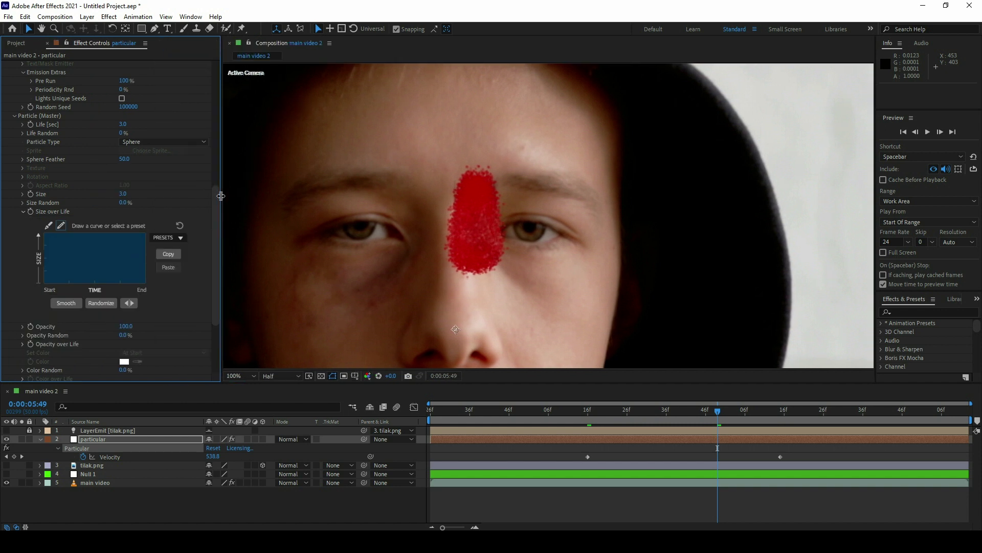
pyautogui.click(167, 238)
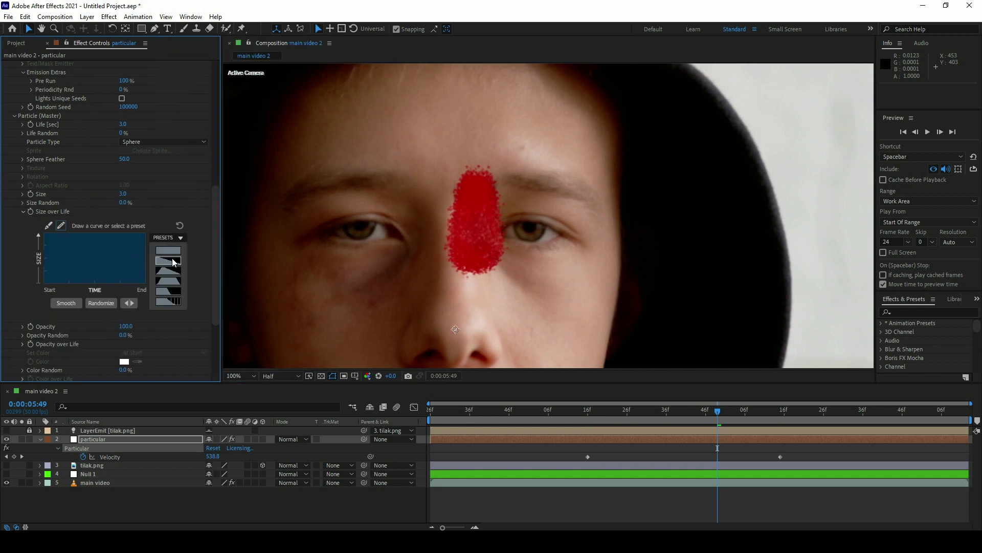
pyautogui.click(172, 262)
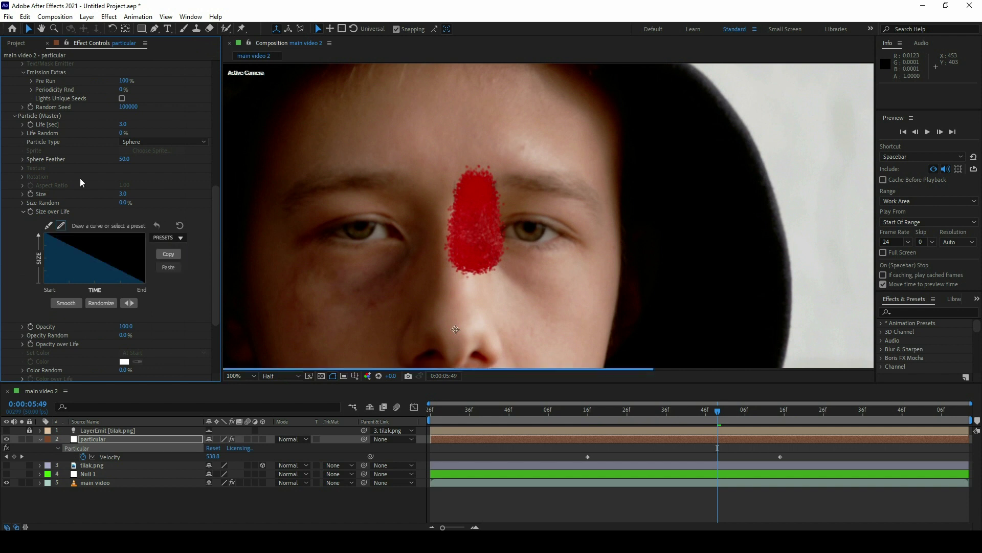
# - Give Opacity over Life a descending ramp preset so particles fade
pyautogui.scroll(-2, 193, 311)
pyautogui.scroll(-3, 194, 310)
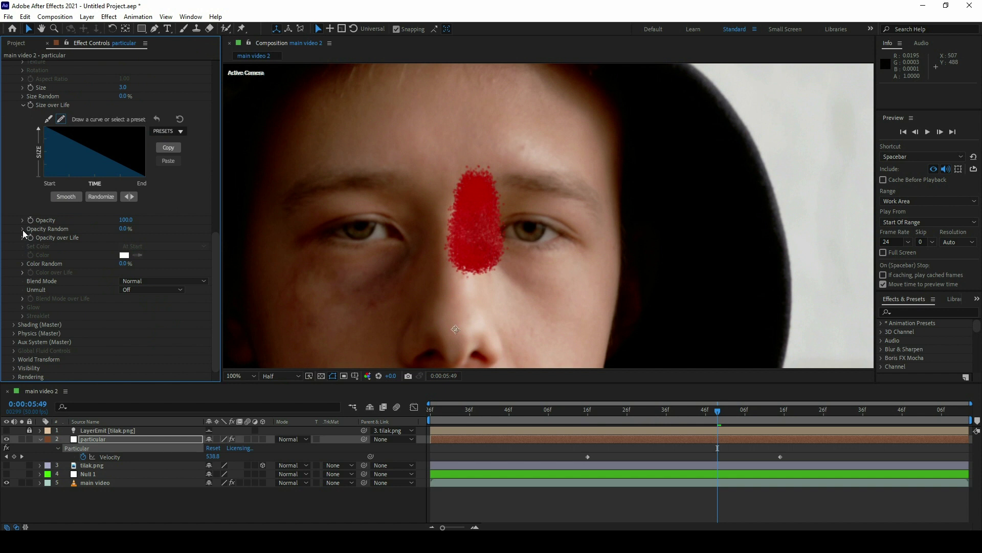
pyautogui.click(22, 237)
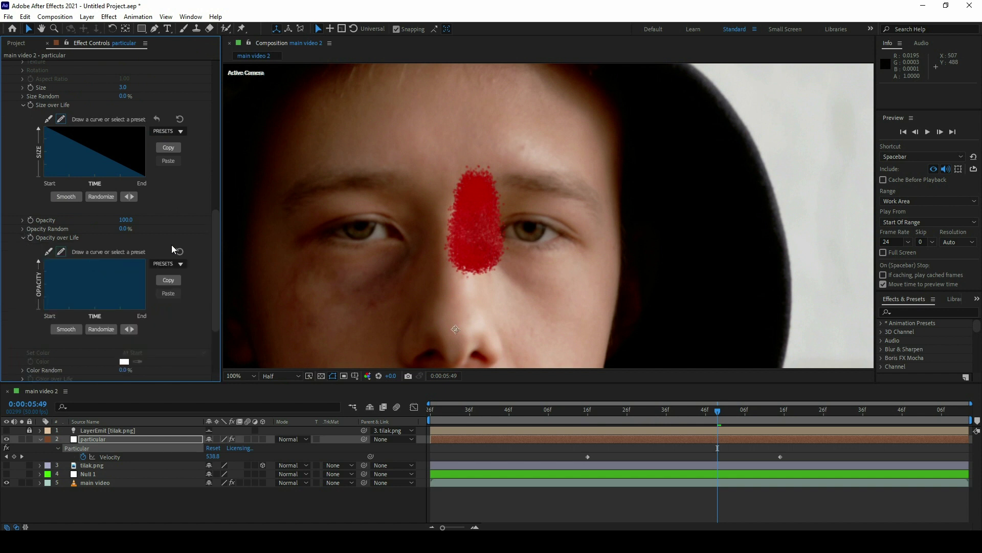
pyautogui.click(167, 264)
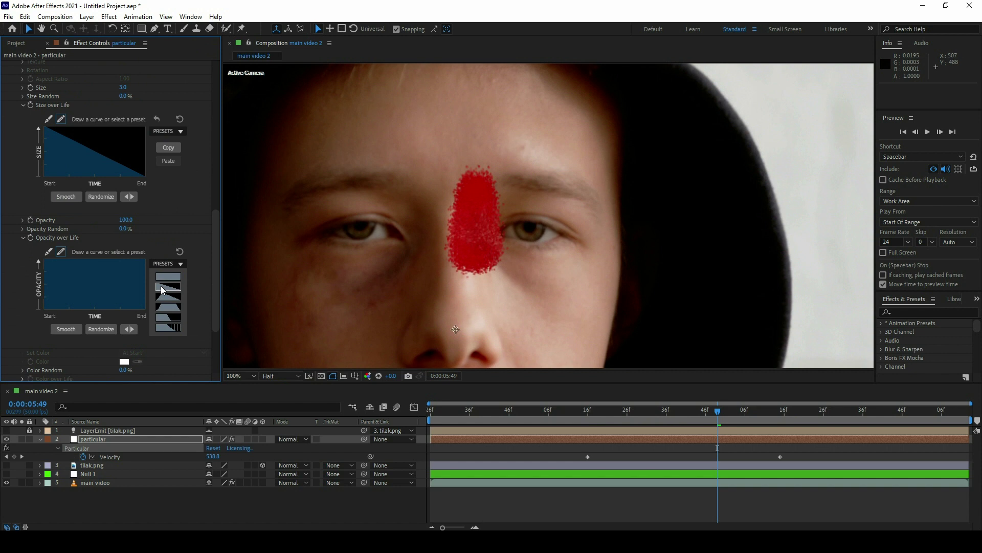
pyautogui.click(162, 290)
# - Step to just before the blow-away and expand Physics (Master) > Air
pyautogui.click(581, 411)
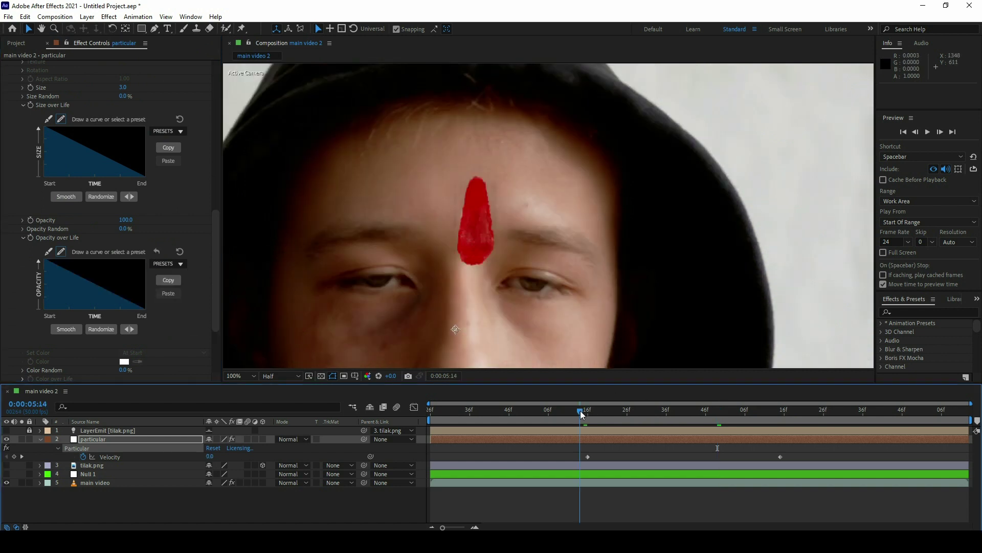
pyautogui.click(584, 411)
pyautogui.scroll(-4, 200, 206)
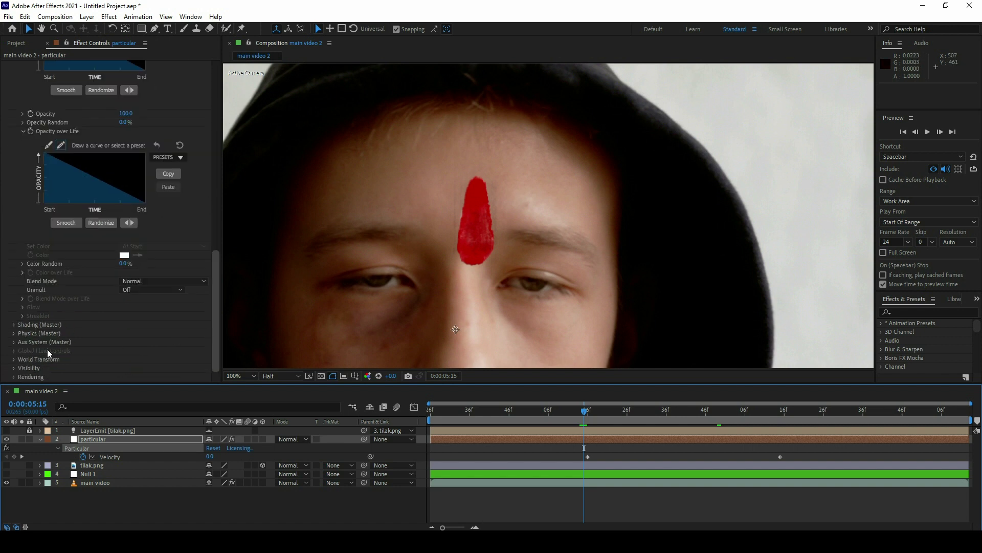
pyautogui.click(13, 336)
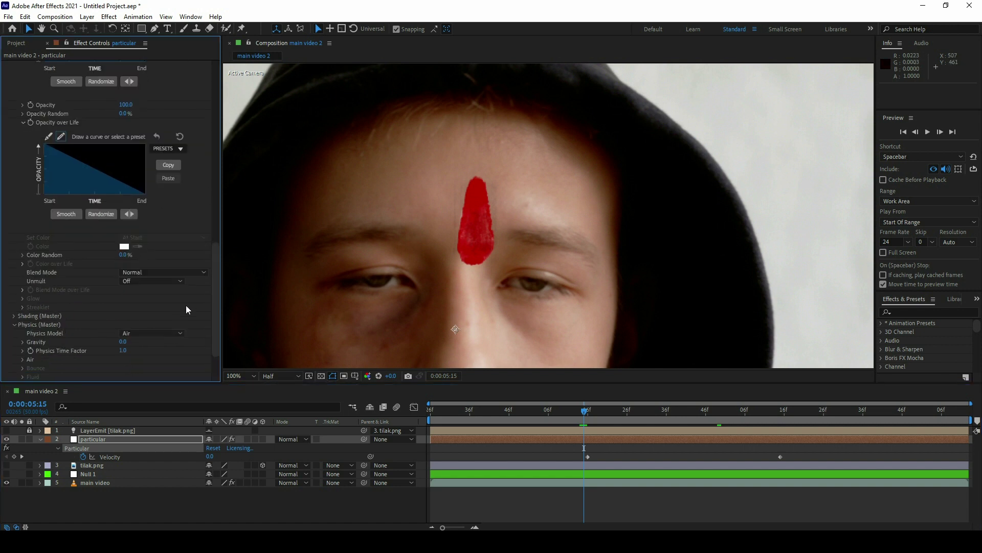
pyautogui.scroll(-1, 188, 307)
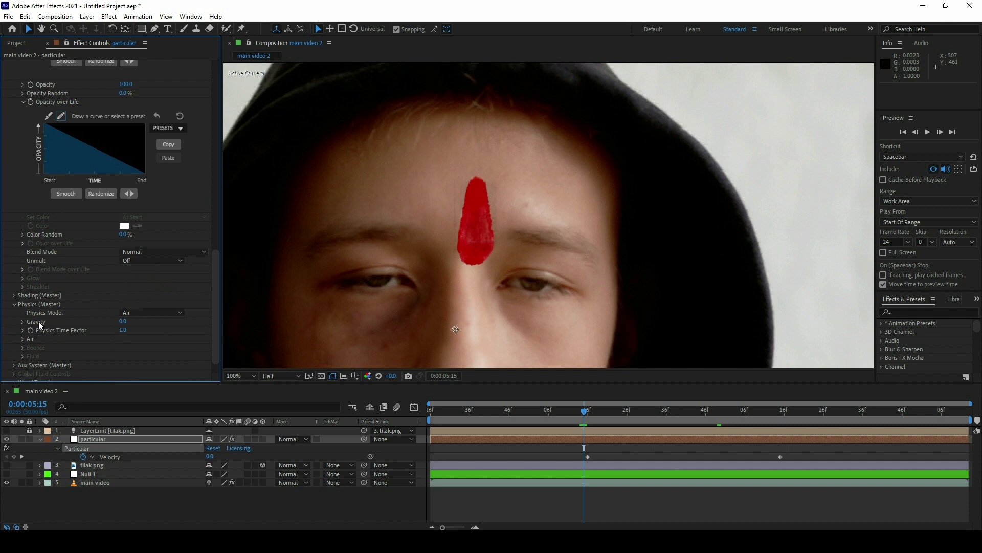
pyautogui.click(23, 338)
# - Enable Wind X, Wind Y and Wind Z keyframes at 0:00:05:19
pyautogui.scroll(-4, 158, 278)
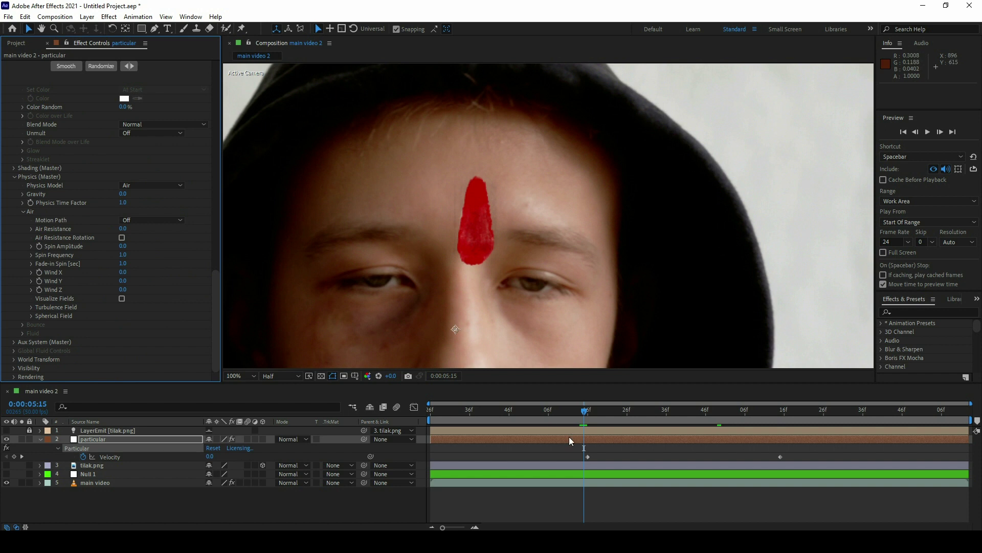
pyautogui.scroll(2, 586, 445)
pyautogui.scroll(2, 586, 445)
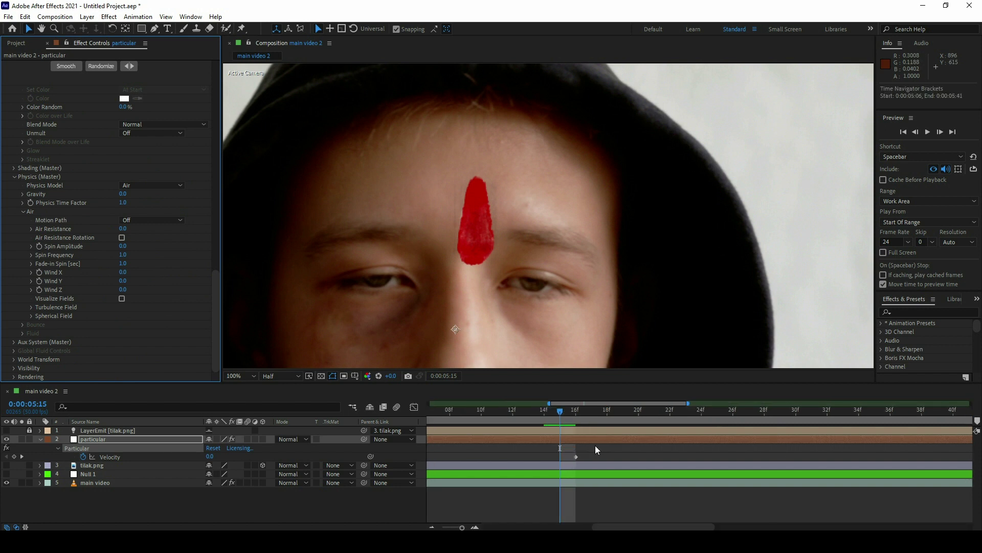
pyautogui.moveTo(571, 418); pyautogui.dragTo(625, 410)
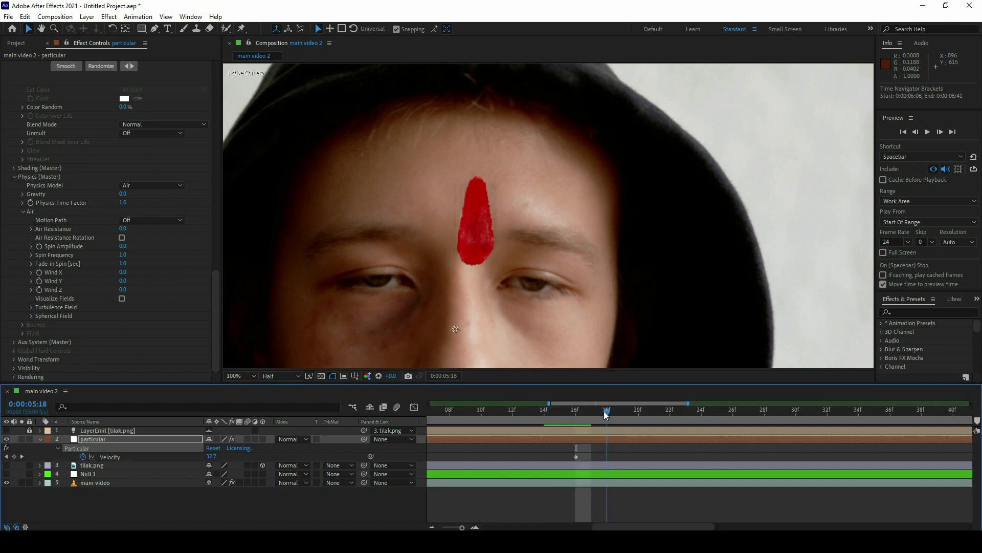
pyautogui.moveTo(632, 415); pyautogui.dragTo(628, 413)
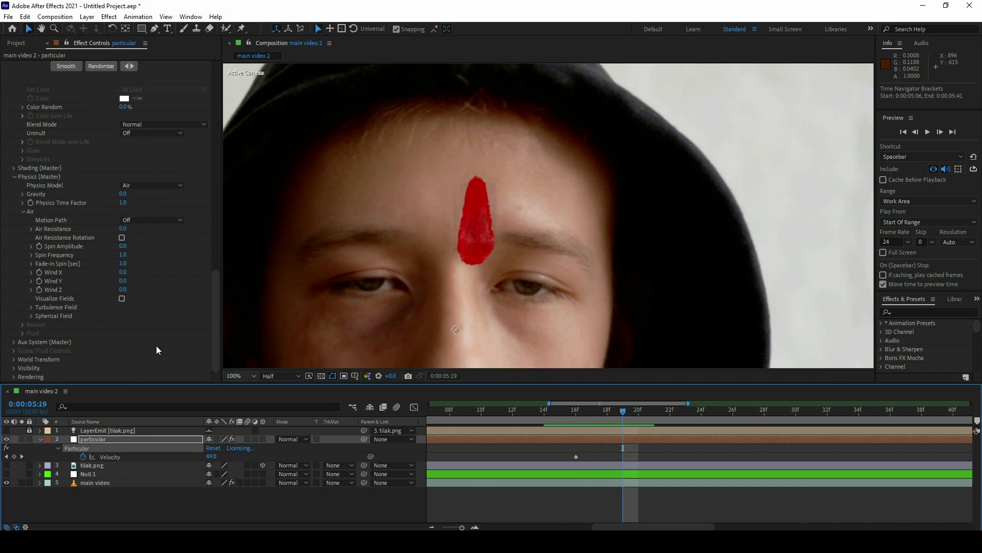
pyautogui.click(39, 272)
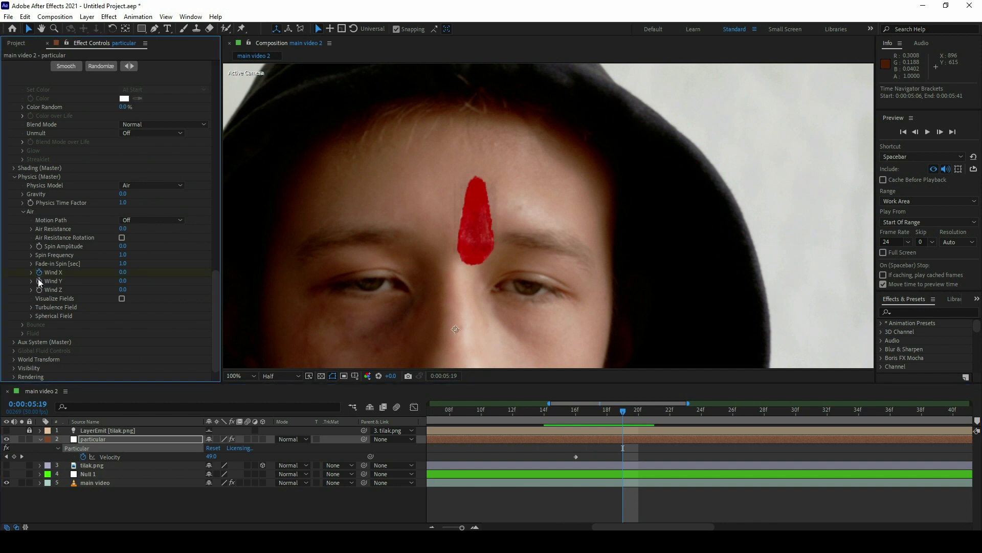
pyautogui.click(39, 280)
pyautogui.click(39, 290)
# - Move the zero Wind Y keyframe to 0:00:05:18 and set Wind Y -250 at 0:00:05:19
pyautogui.scroll(-2, 643, 474)
pyautogui.scroll(-3, 657, 454)
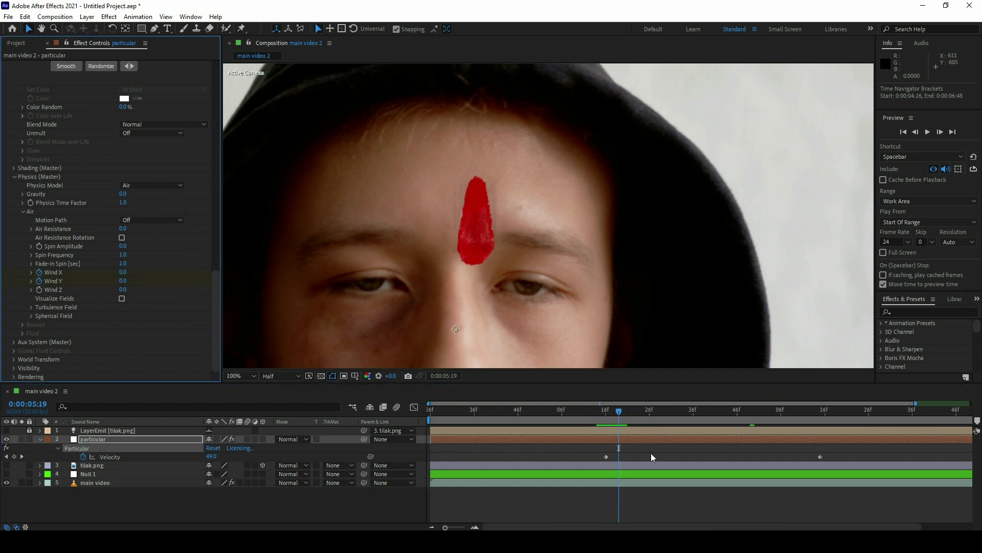
pyautogui.click(88, 441)
pyautogui.press('u')
pyautogui.press('u')
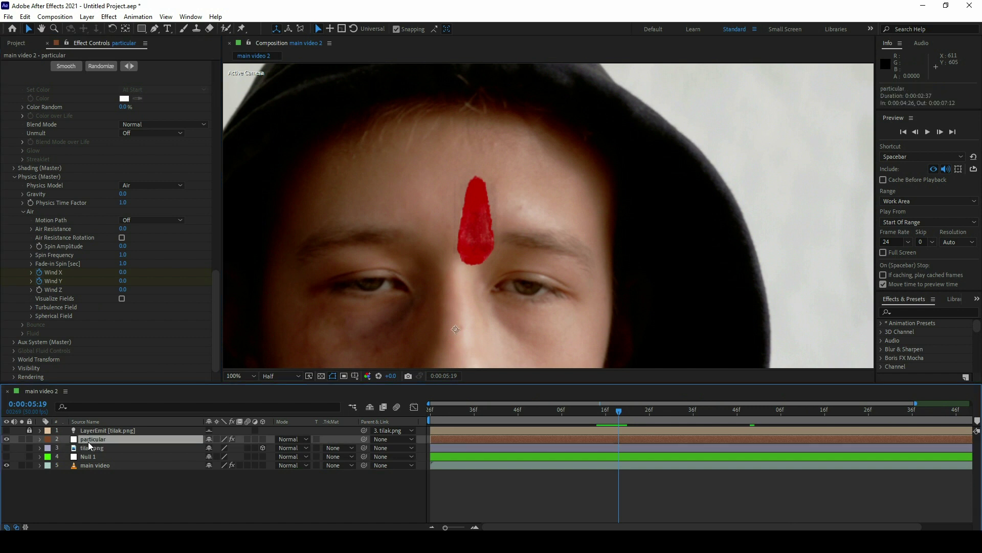
pyautogui.press('u')
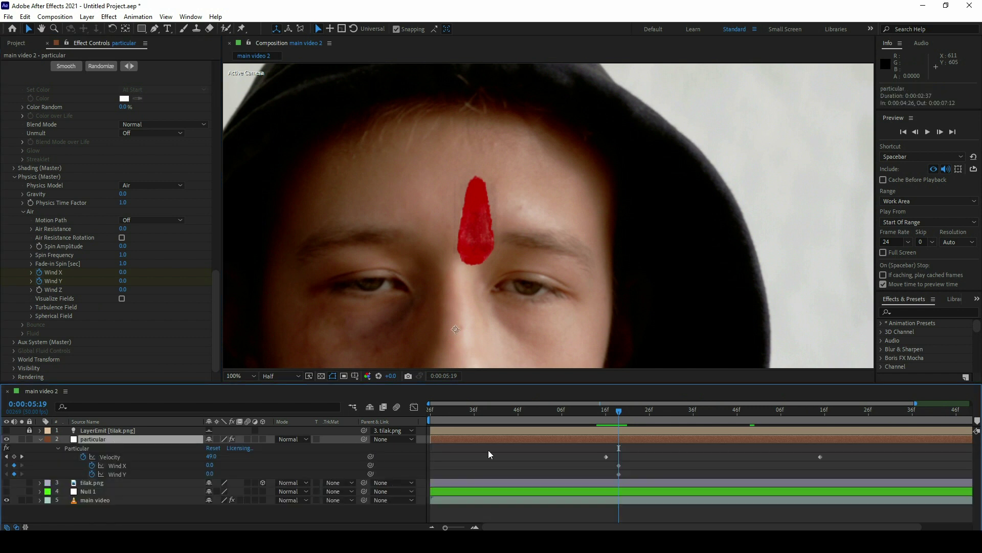
pyautogui.scroll(3, 632, 473)
pyautogui.click(578, 473)
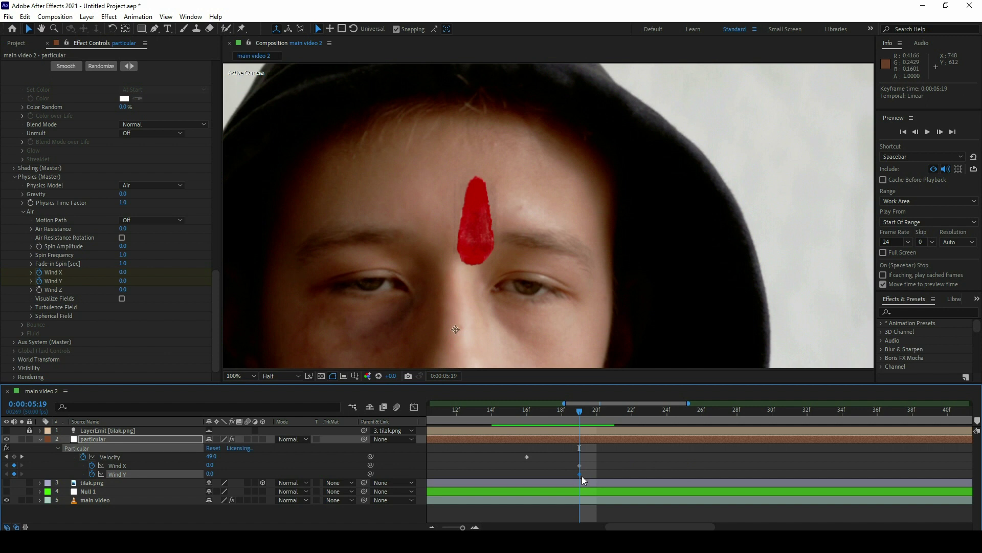
pyautogui.moveTo(579, 474); pyautogui.dragTo(562, 474)
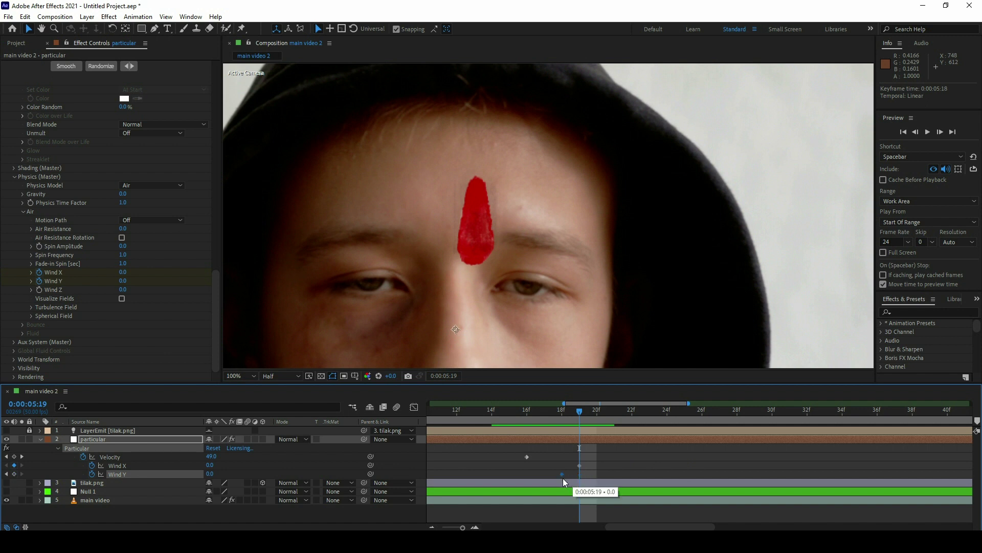
pyautogui.click(117, 281)
pyautogui.click(123, 281)
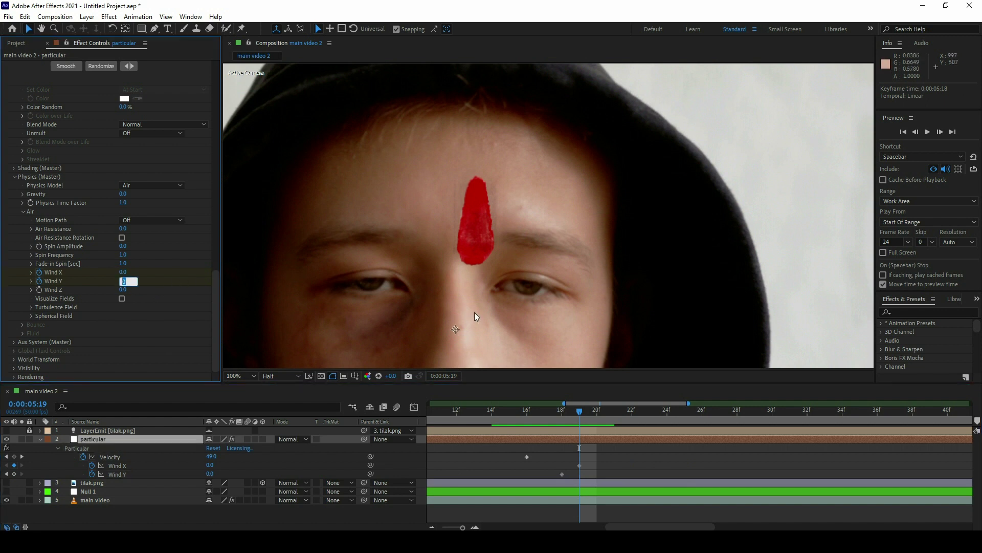
pyautogui.write('-2')
pyautogui.write('50')
pyautogui.press('Return')
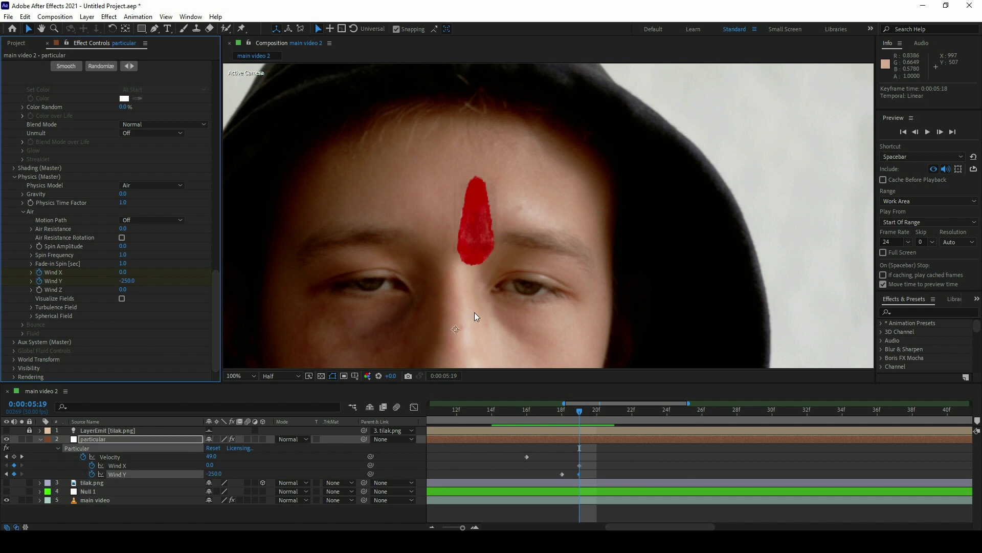
# - At 0:00:06:10 set Wind X to -1300 and Wind Y to -277
pyautogui.press('-')
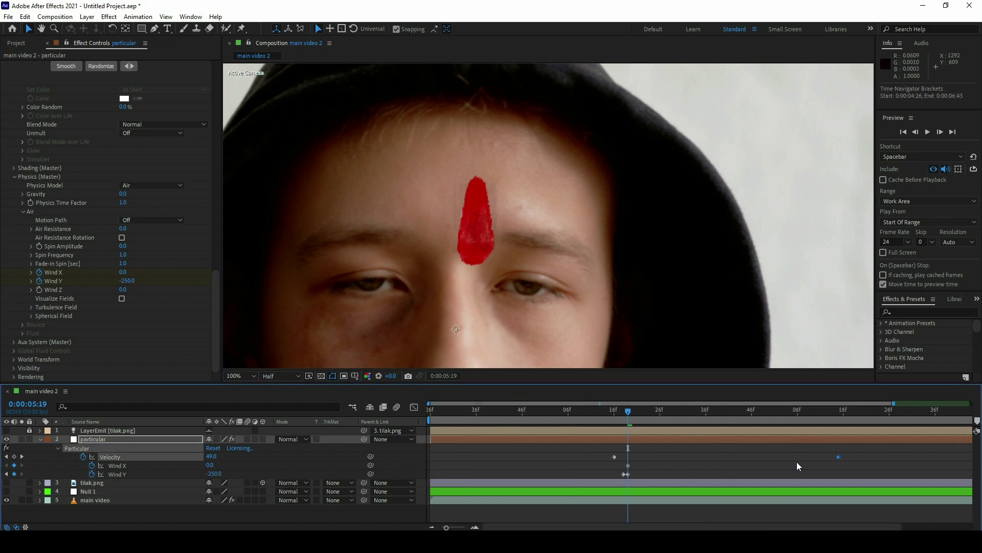
pyautogui.click(817, 418)
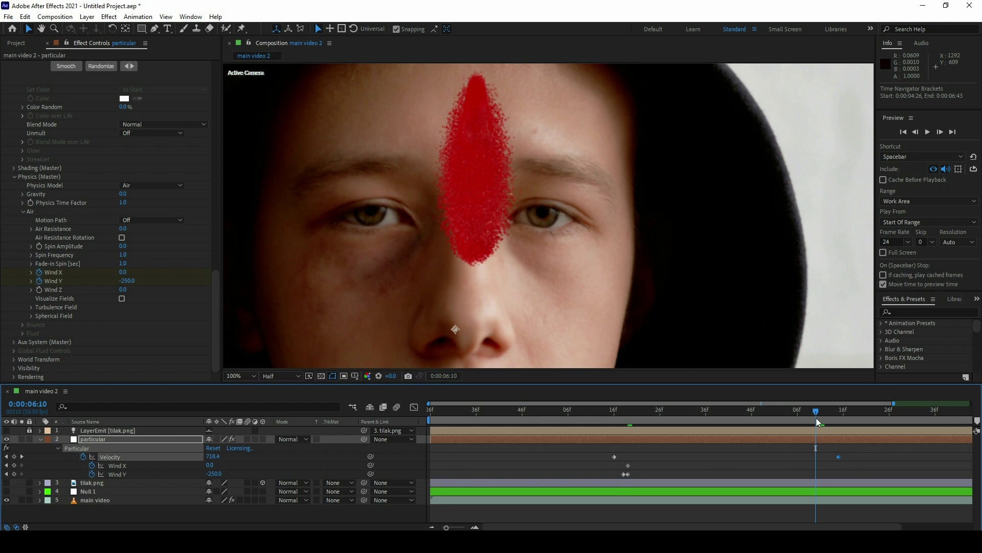
pyautogui.click(123, 272)
pyautogui.write('1')
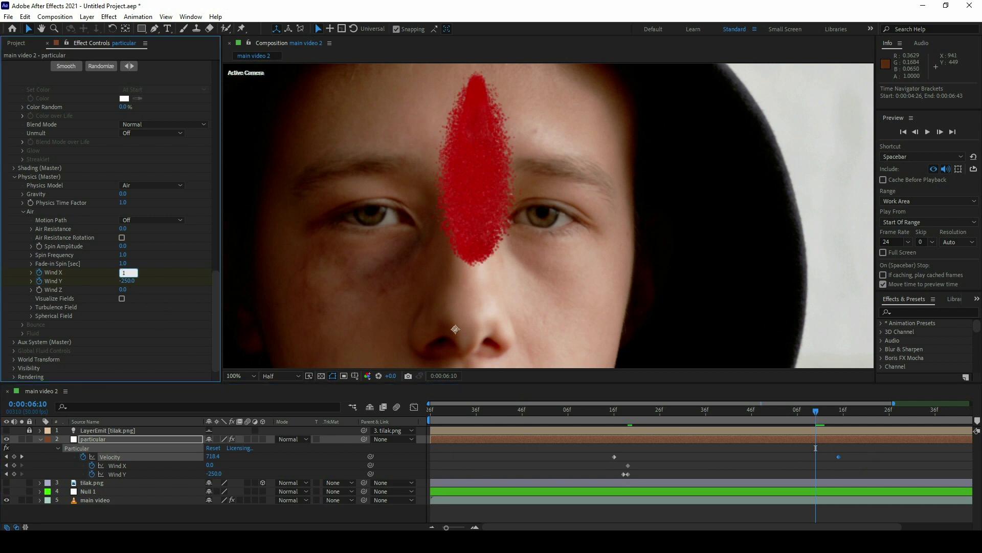
pyautogui.write('-1300')
pyautogui.press('Return')
pyautogui.scroll(-4, 513, 165)
pyautogui.scroll(2, 514, 180)
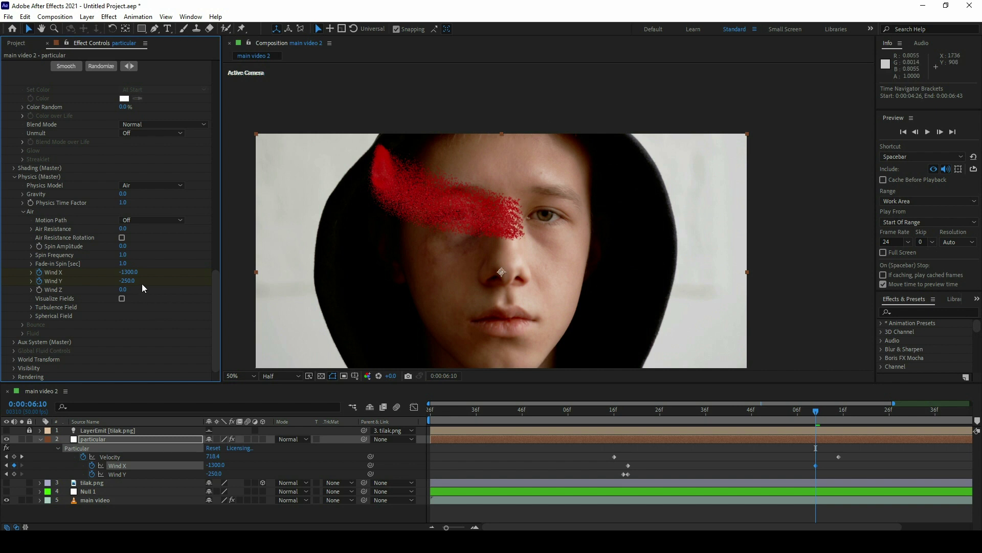
pyautogui.click(127, 280)
pyautogui.write('-')
pyautogui.press('Return')
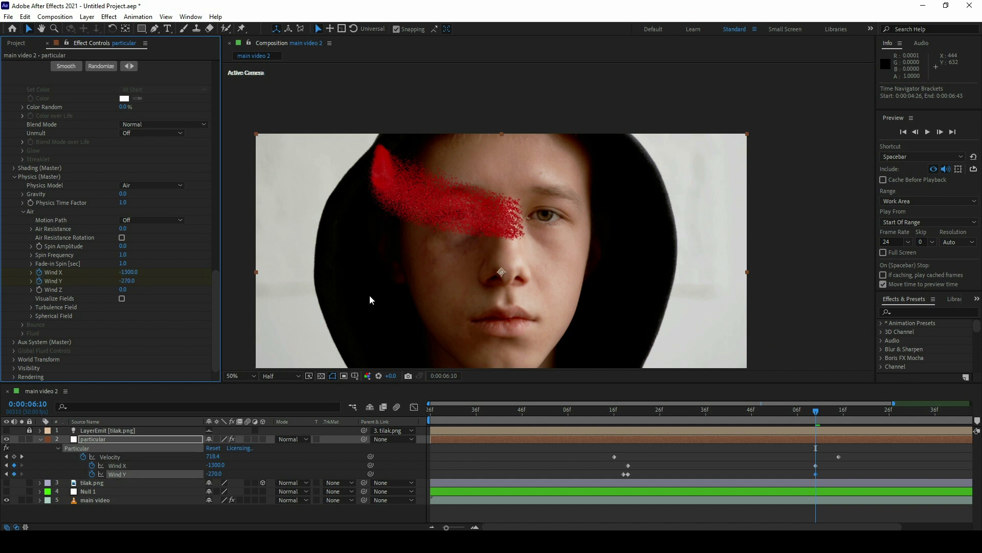
pyautogui.moveTo(123, 283); pyautogui.dragTo(119, 283)
# - Keyframe Turbulence Field Affect Size, Affect Position and Scale at their zero values at 0:00:05:19
pyautogui.click(31, 307)
pyautogui.scroll(-2, 69, 349)
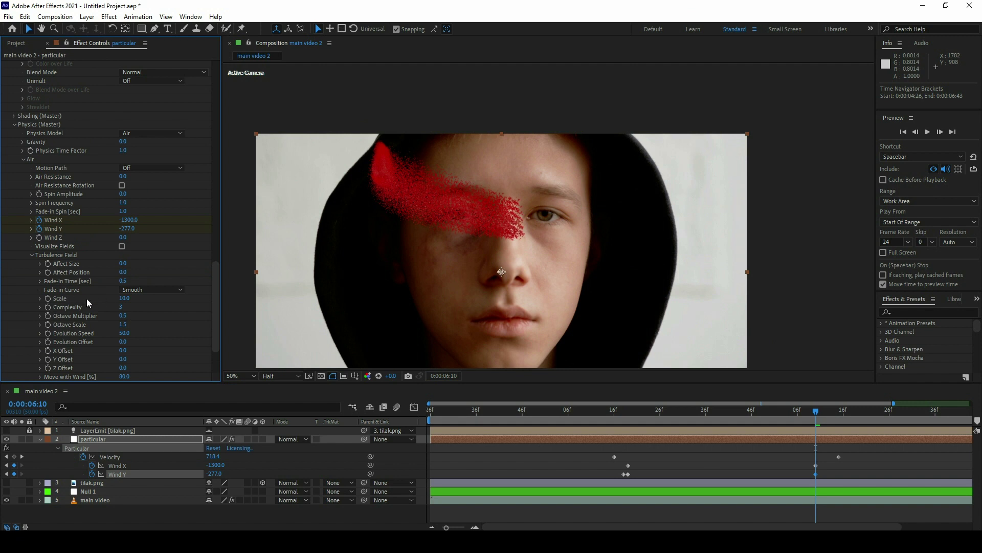
pyautogui.click(627, 409)
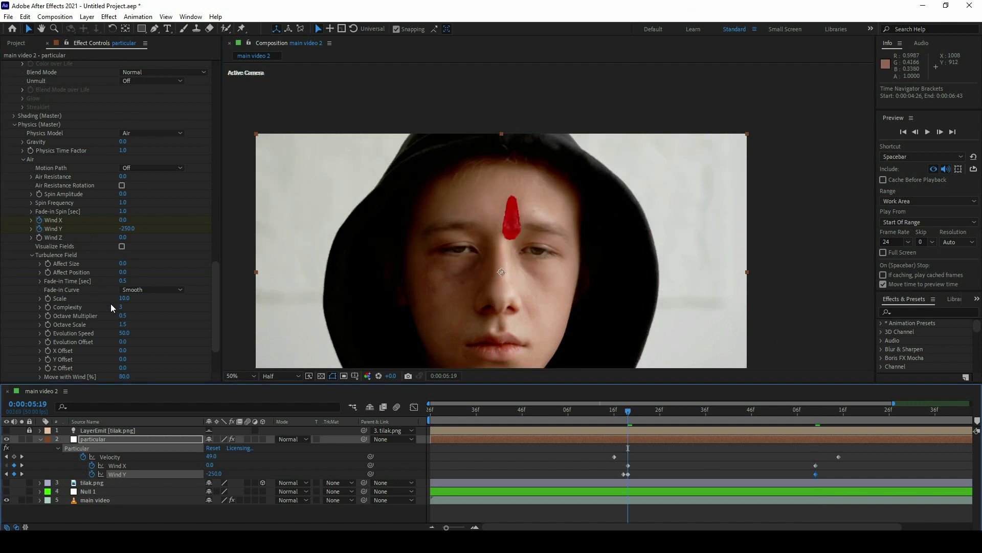
pyautogui.click(48, 265)
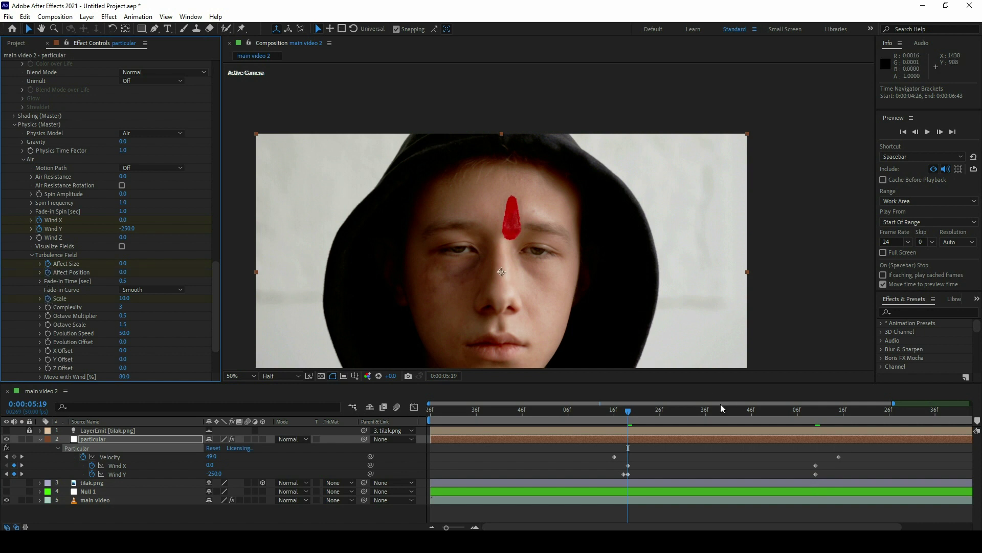
pyautogui.moveTo(828, 451); pyautogui.dragTo(811, 478)
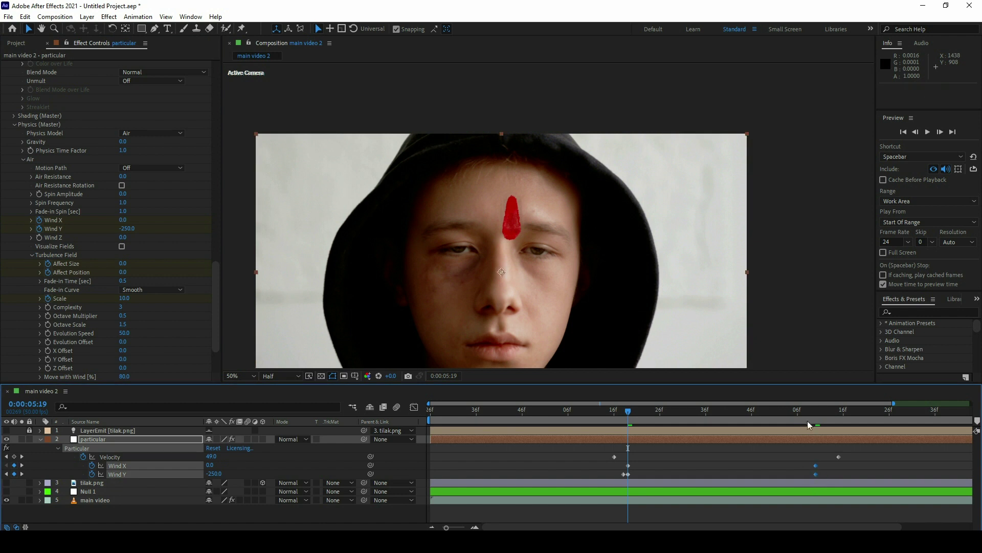
pyautogui.click(816, 409)
pyautogui.click(159, 442)
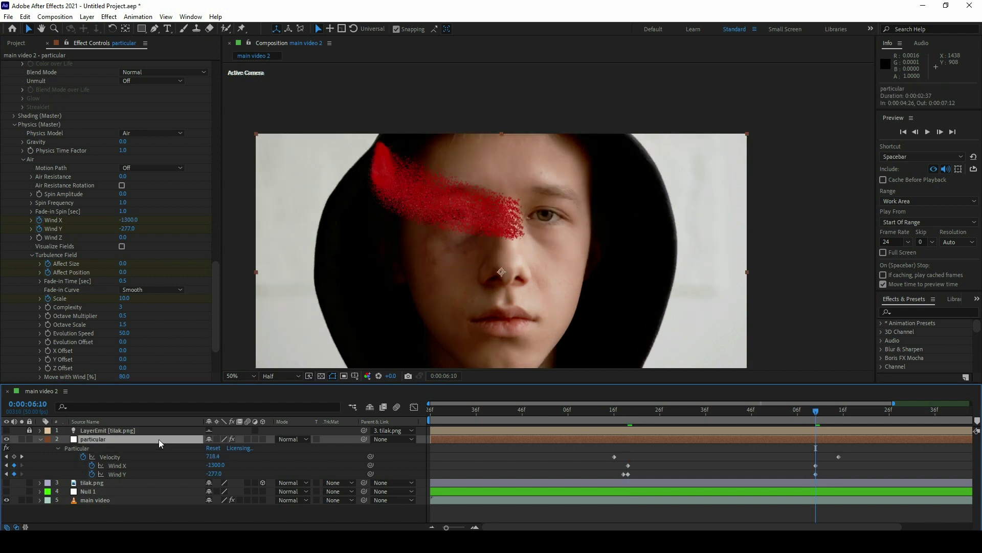
pyautogui.press('u')
pyautogui.press('u')
pyautogui.click(99, 457)
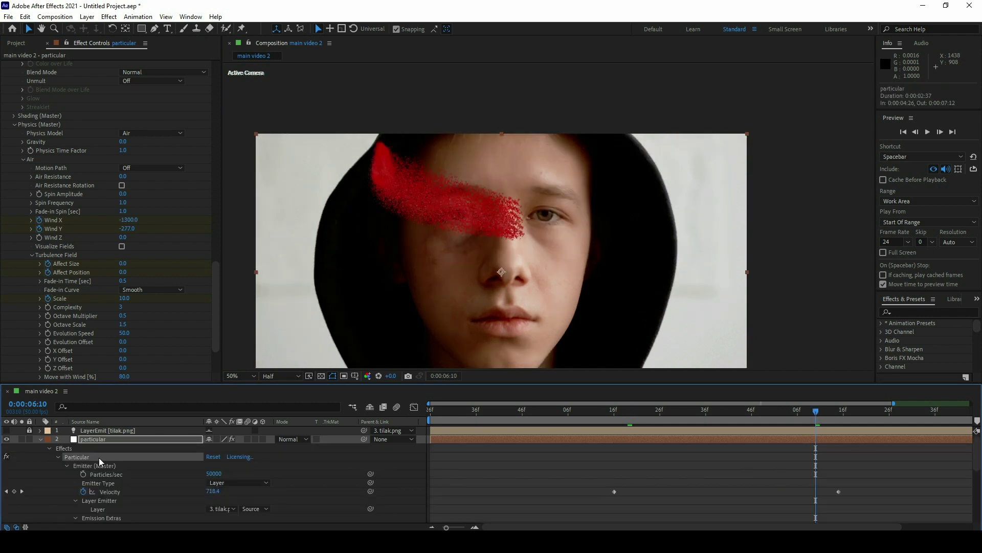
pyautogui.click(106, 447)
pyautogui.press('u')
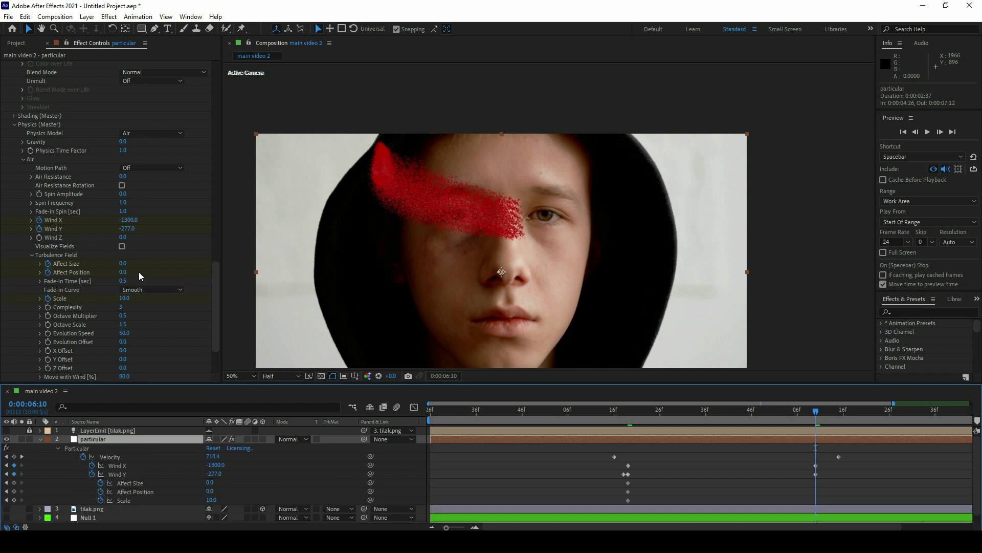
# - At 0:00:06:10 set Affect Size 28, Affect Position 80 and Scale 133
pyautogui.click(125, 264)
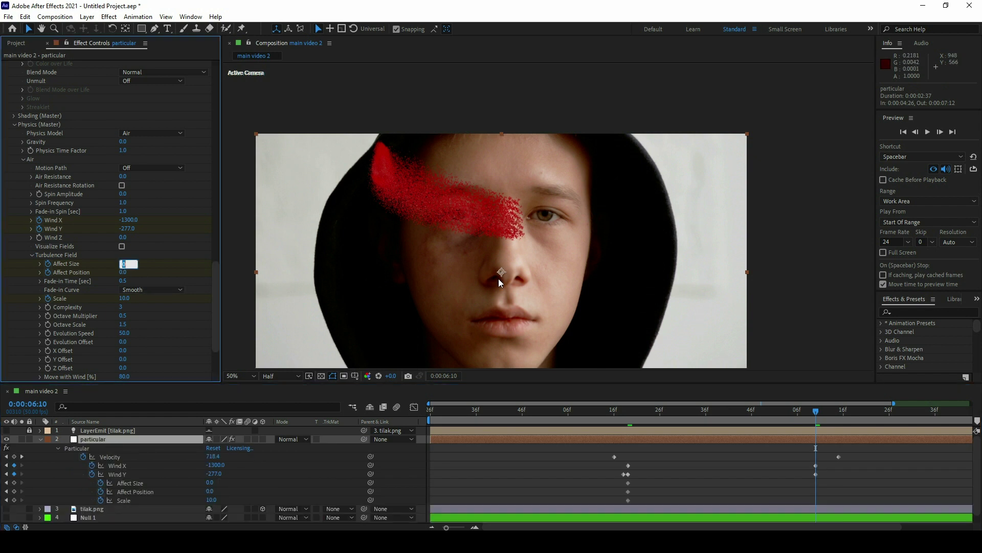
pyautogui.write('28')
pyautogui.press('Return')
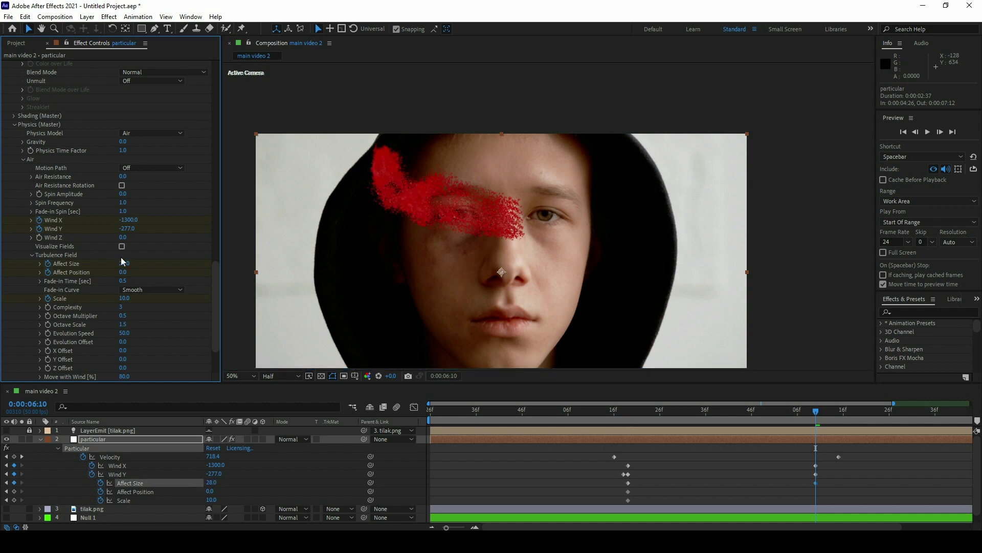
pyautogui.moveTo(123, 272); pyautogui.dragTo(156, 253)
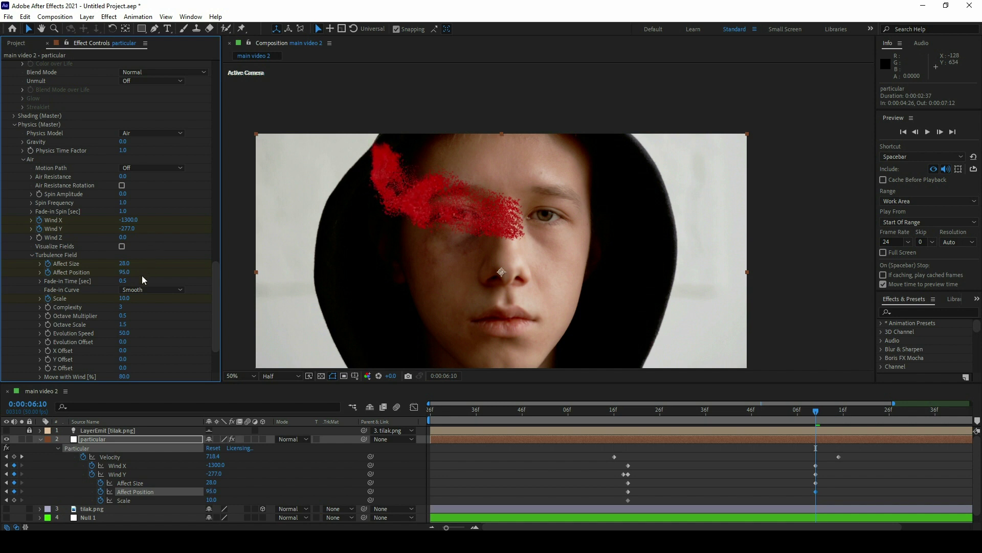
pyautogui.click(125, 271)
pyautogui.write('80')
pyautogui.press('Return')
pyautogui.moveTo(124, 298); pyautogui.dragTo(158, 272)
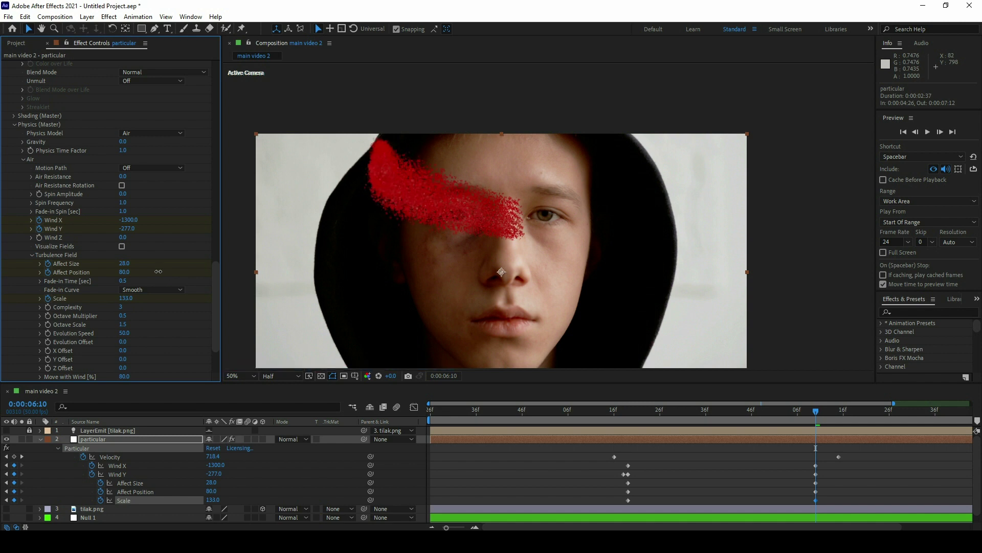
pyautogui.click(186, 275)
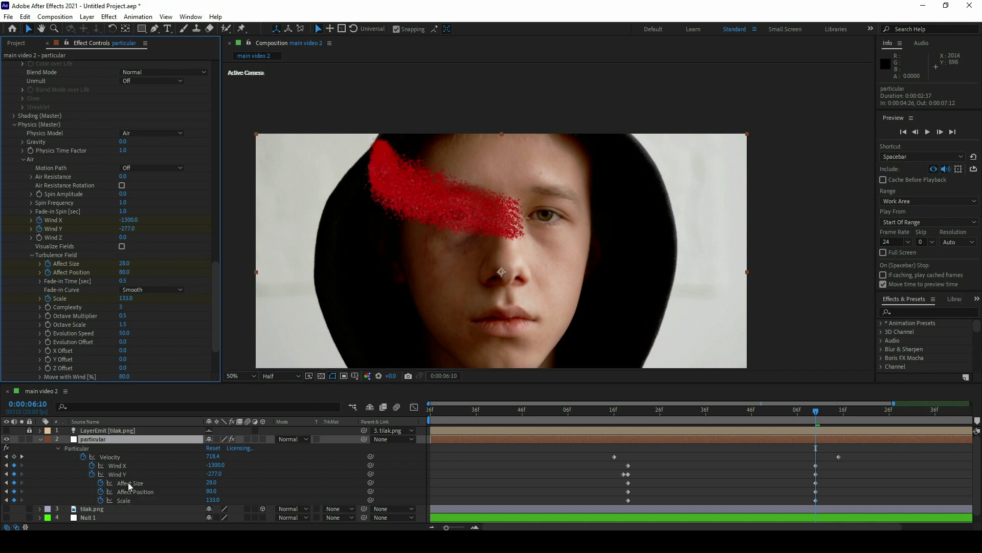
# - Keyframe the particular layer's Opacity down to 0% at 0:00:06:25, removing the extra keyframe
pyautogui.hotkey('shift', 't')
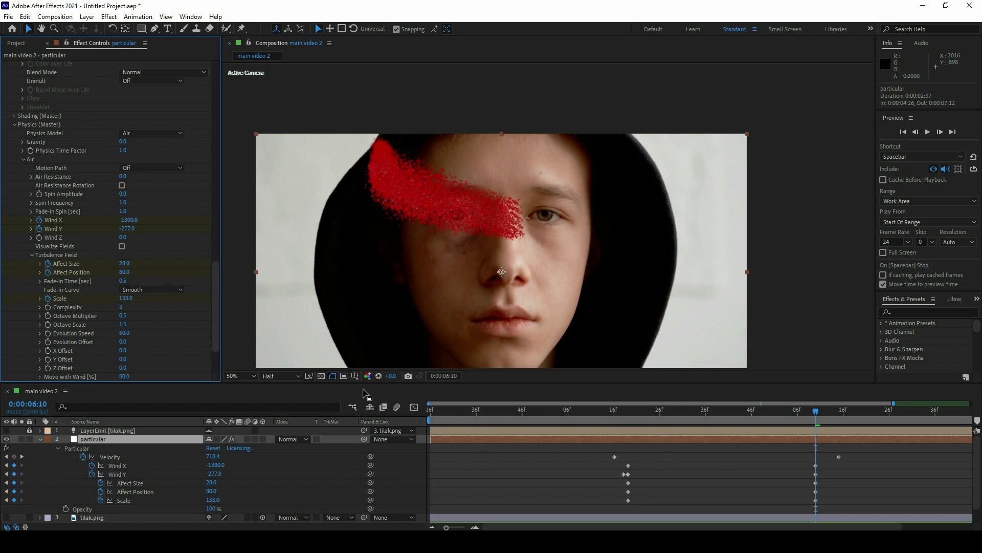
pyautogui.moveTo(364, 383); pyautogui.dragTo(364, 363)
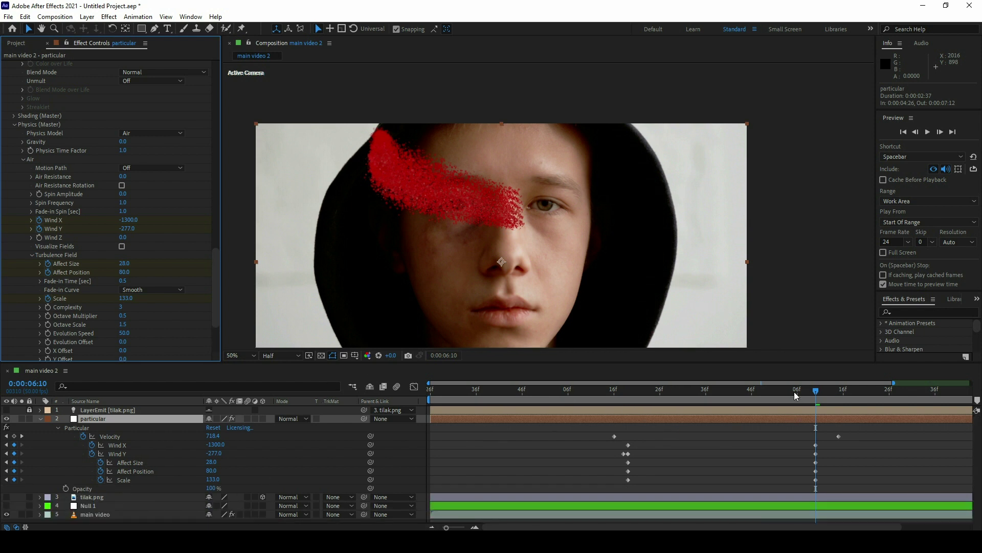
pyautogui.moveTo(794, 391); pyautogui.dragTo(757, 398)
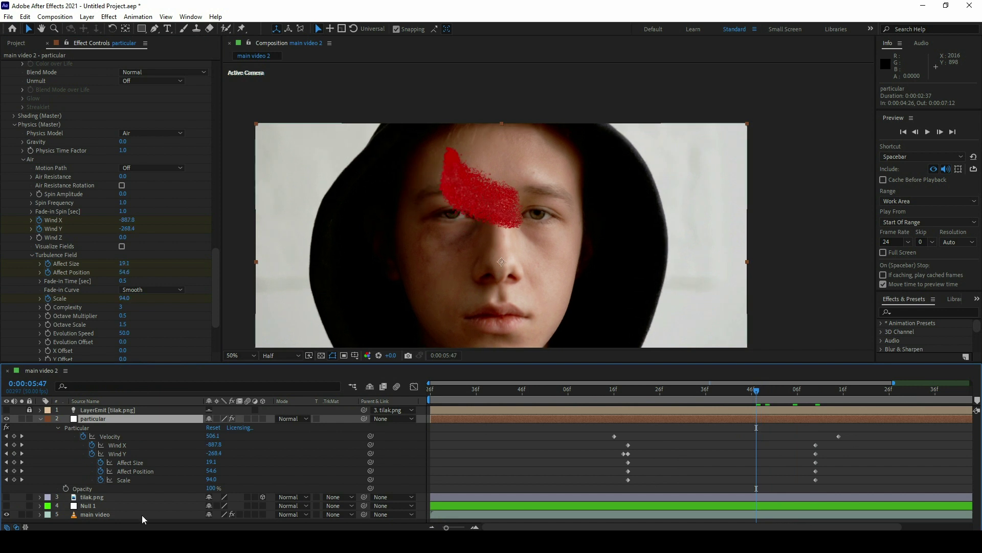
pyautogui.click(65, 488)
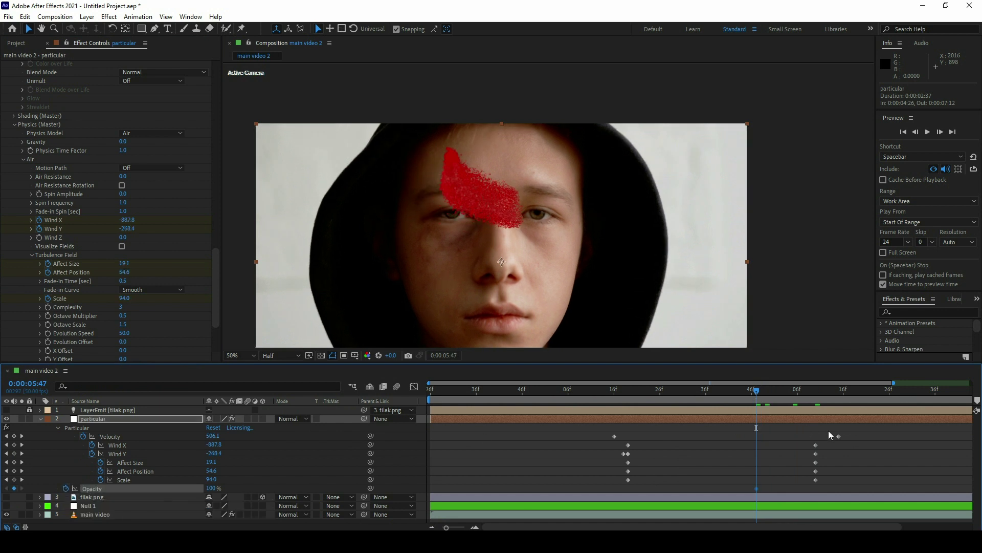
pyautogui.moveTo(866, 397); pyautogui.dragTo(885, 397)
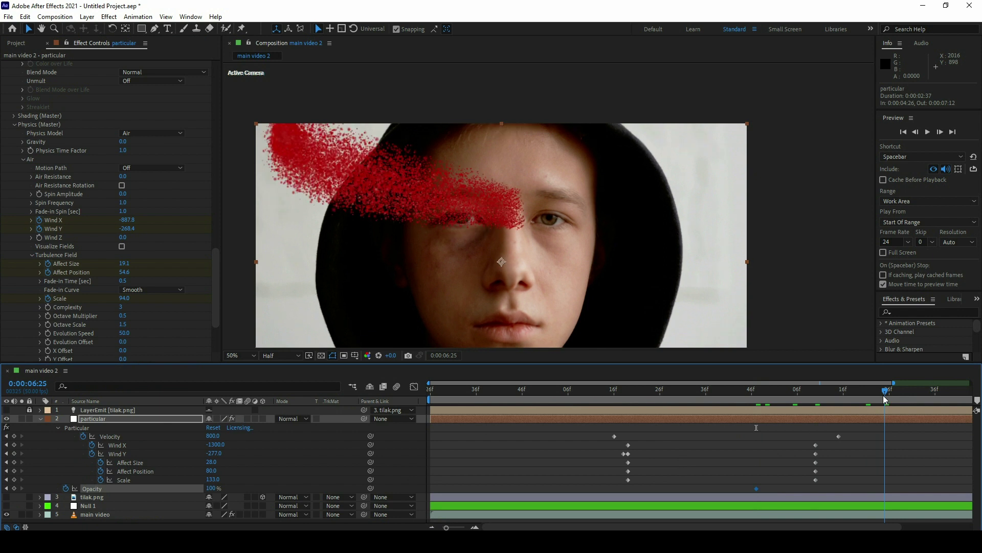
pyautogui.click(213, 488)
pyautogui.write('0')
pyautogui.press('Return')
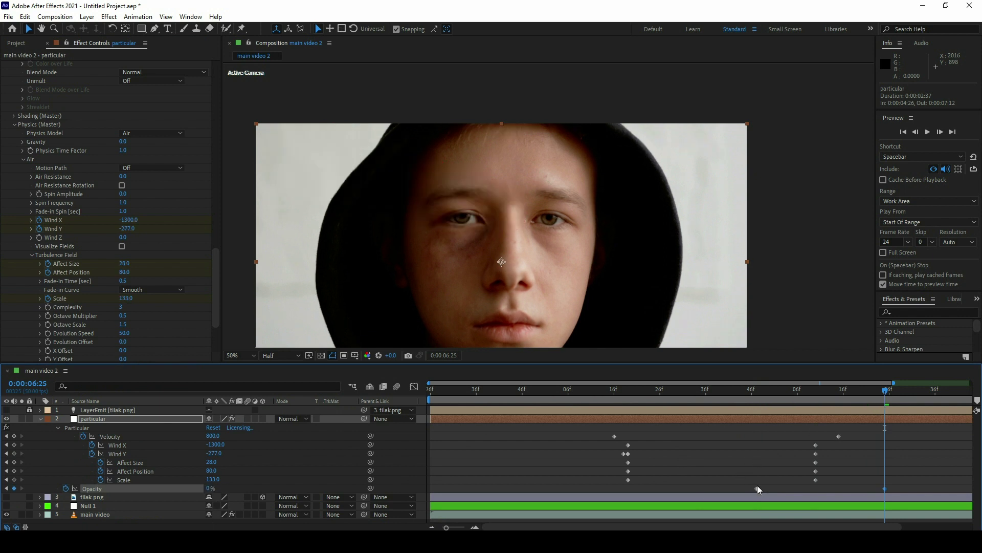
pyautogui.press('Delete')
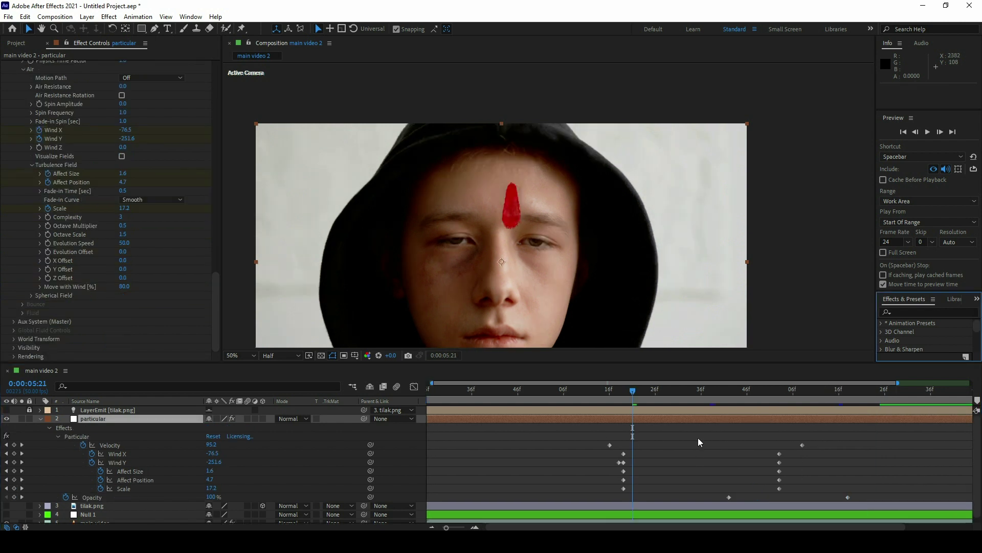
# - Find Scatter via the 'scatt' search and apply it to the particular layer
pyautogui.click(926, 312)
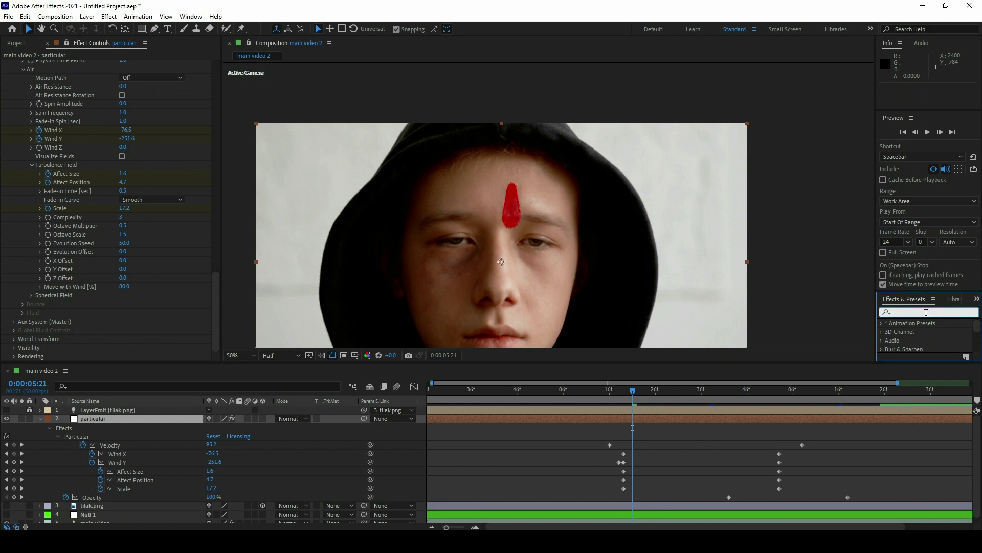
pyautogui.write('scatt')
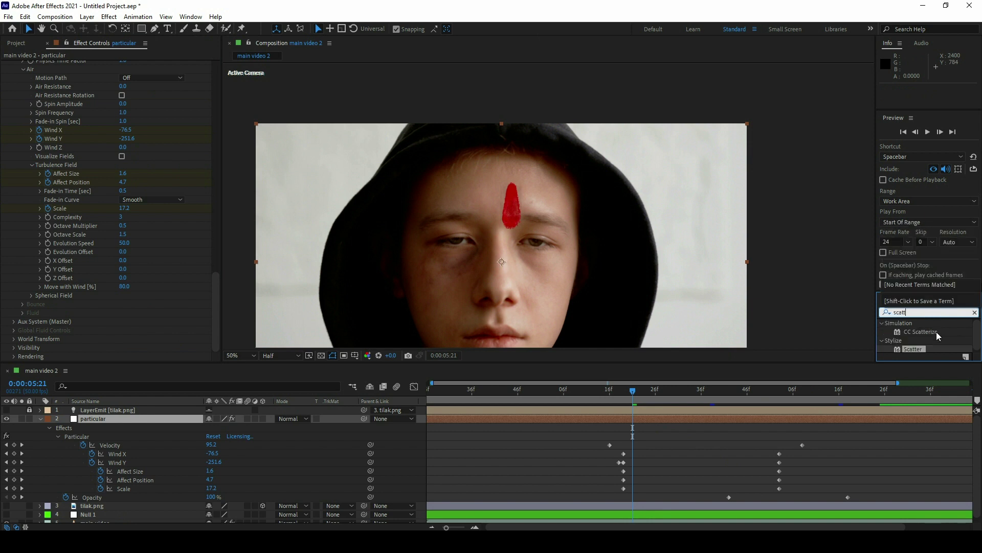
pyautogui.moveTo(910, 347); pyautogui.dragTo(910, 350)
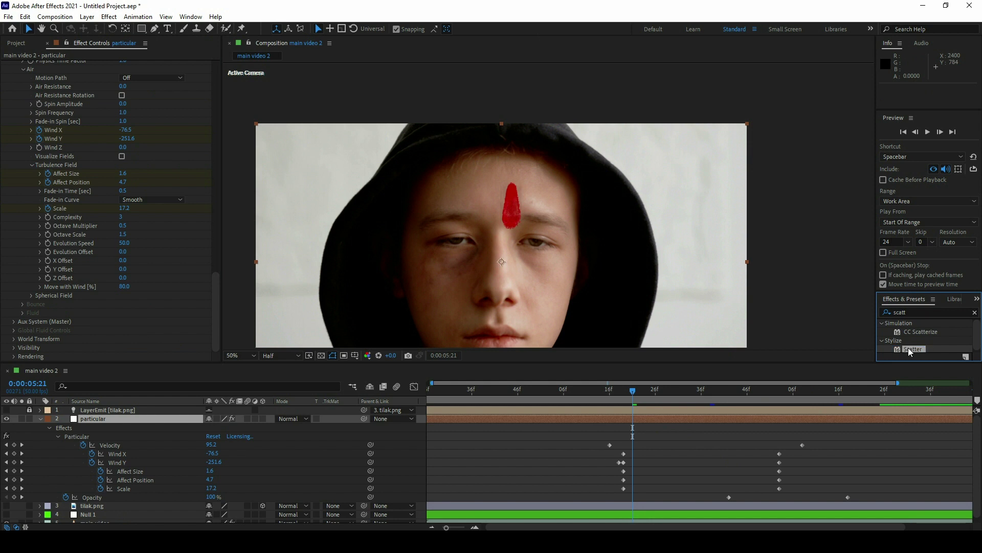
pyautogui.moveTo(952, 292); pyautogui.dragTo(946, 221)
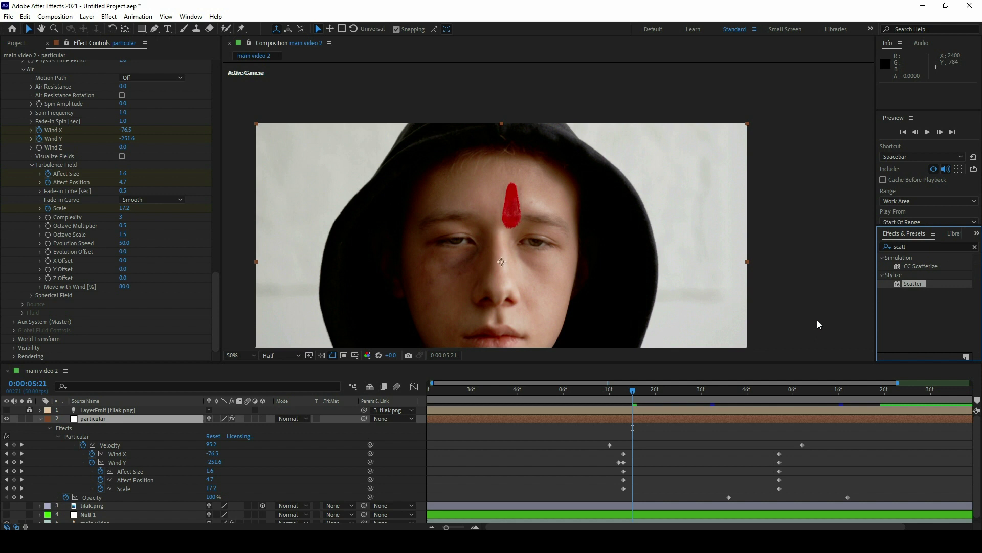
pyautogui.click(191, 16)
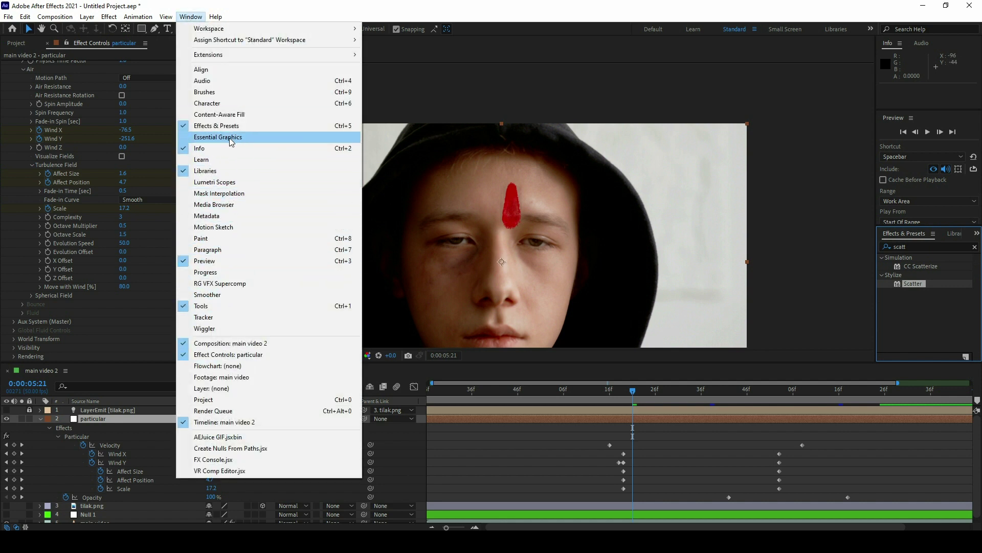
pyautogui.moveTo(916, 285); pyautogui.dragTo(115, 416)
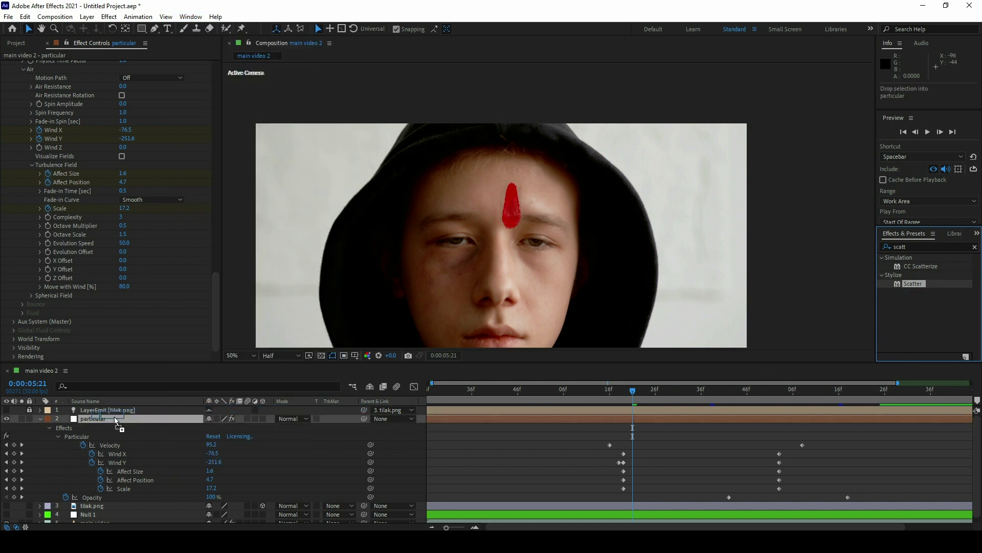
pyautogui.moveTo(114, 416); pyautogui.dragTo(114, 417)
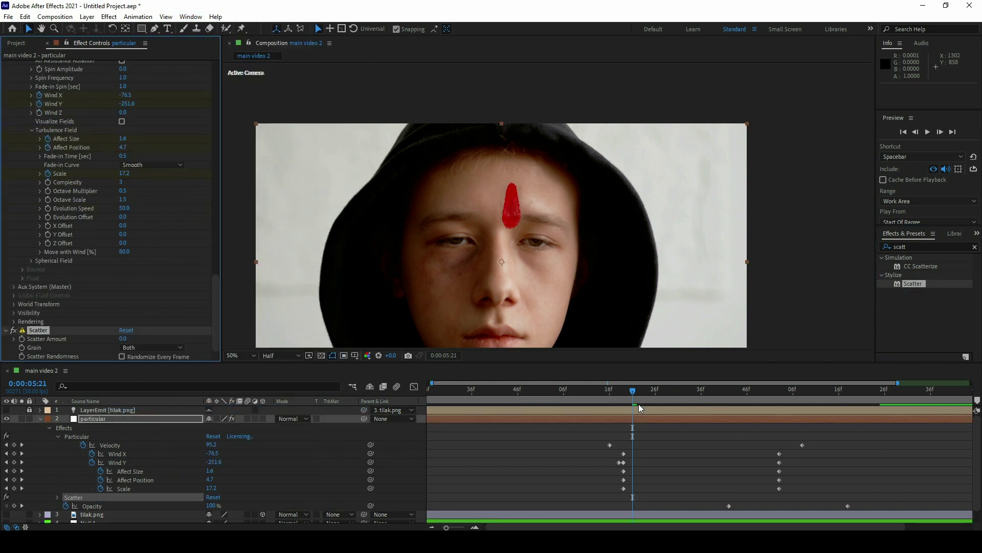
# - Keyframe Scatter Amount from 0 at 0:00:05:19 to 360 at 0:00:06:03
pyautogui.moveTo(637, 395); pyautogui.dragTo(624, 398)
pyautogui.moveTo(620, 441); pyautogui.dragTo(630, 495)
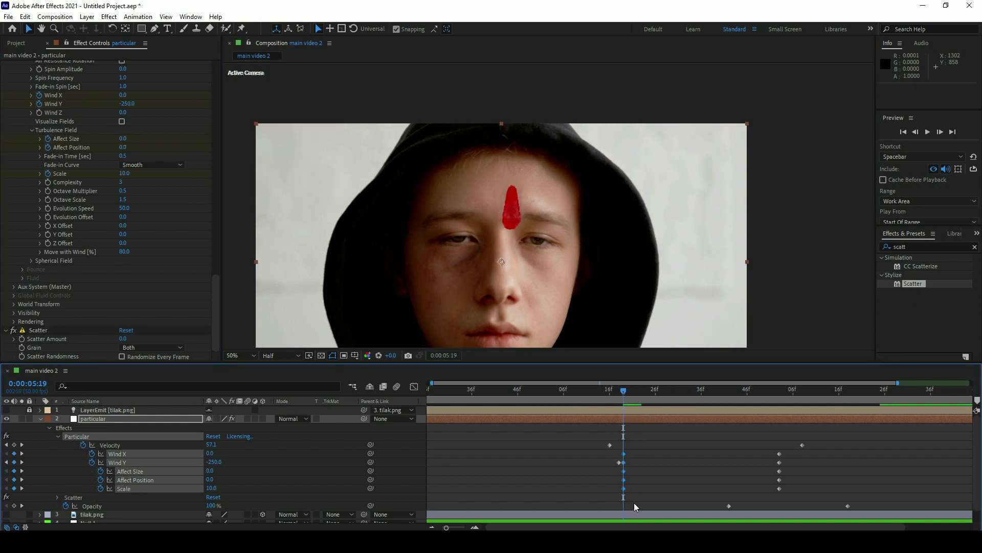
pyautogui.click(38, 330)
pyautogui.click(777, 398)
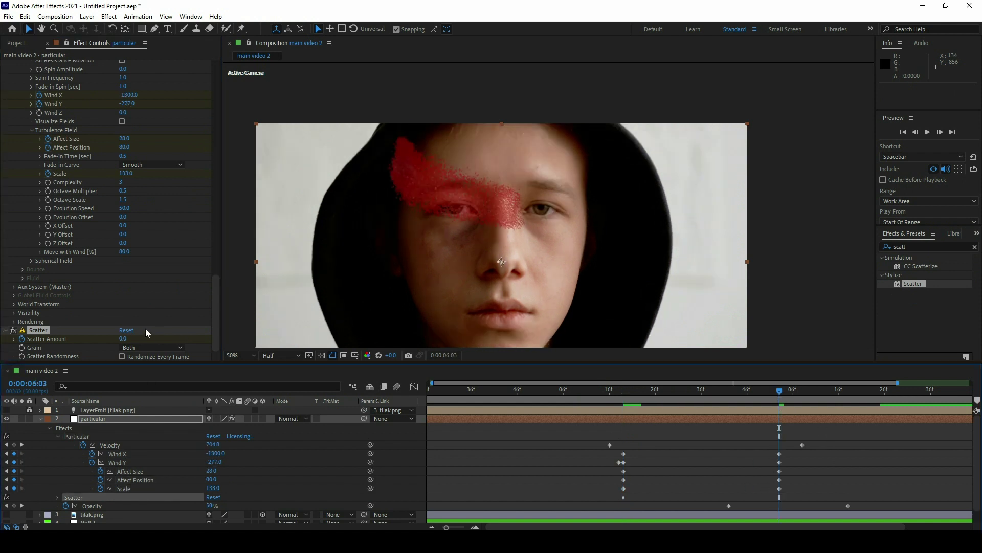
pyautogui.click(121, 338)
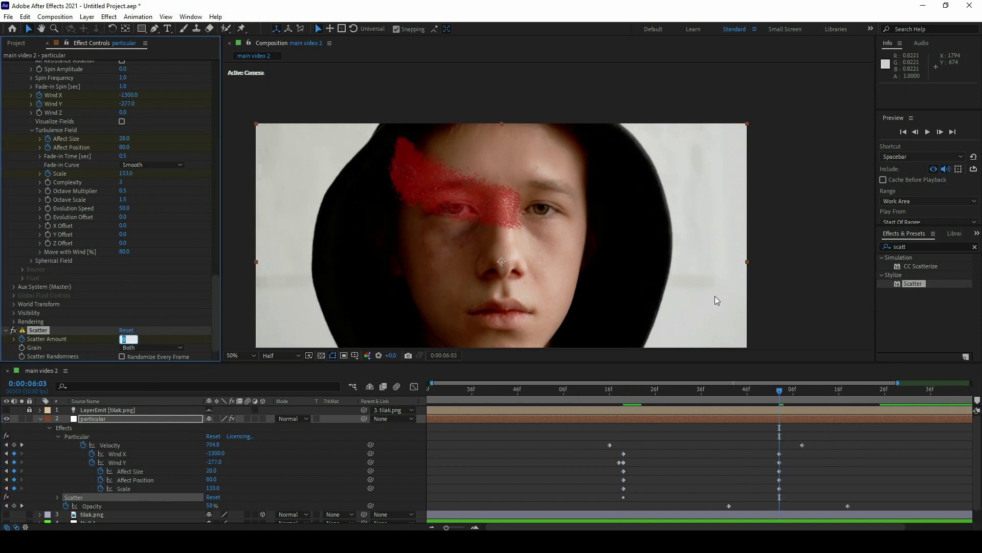
pyautogui.write('360')
pyautogui.press('Return')
# - Check the scatter at 5:24 and 5:31, then search the effects for 'fast'
pyautogui.click(647, 392)
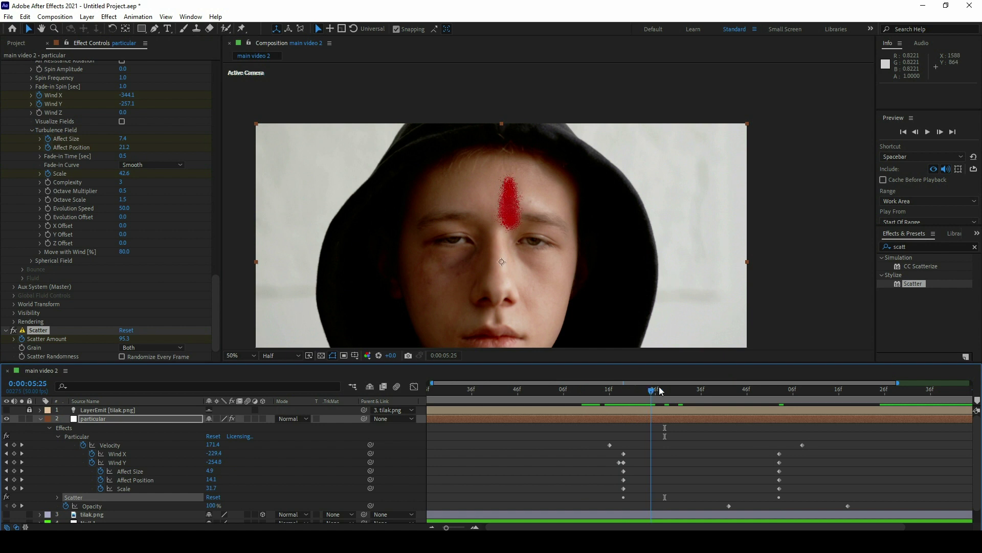
pyautogui.moveTo(649, 391); pyautogui.dragTo(679, 388)
pyautogui.doubleClick(922, 247)
pyautogui.write('fast')
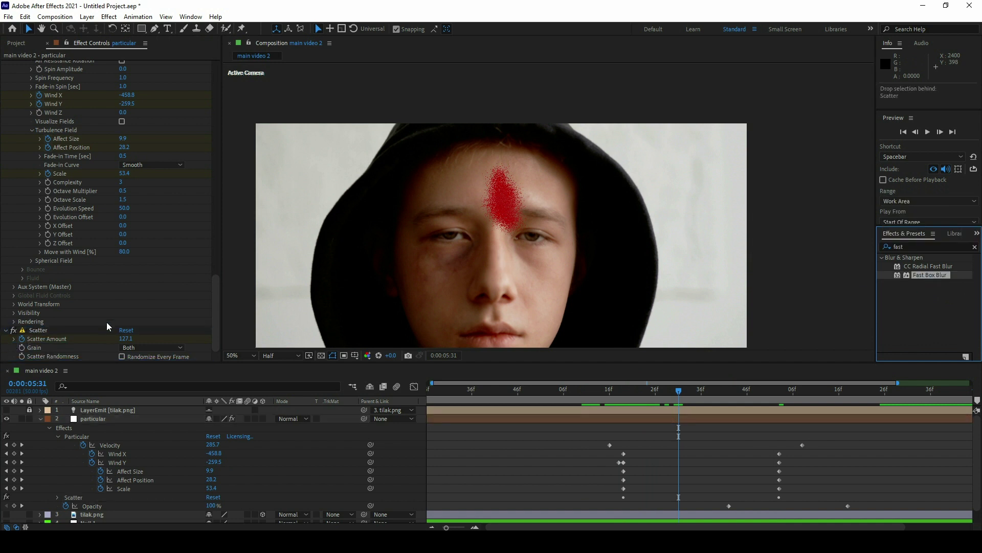
# - Add Fast Box Blur to the particular layer, keying Blur Radius 1 at 5:19 and 0.3 at 5:18
pyautogui.moveTo(929, 278); pyautogui.dragTo(113, 315)
pyautogui.scroll(5, 628, 433)
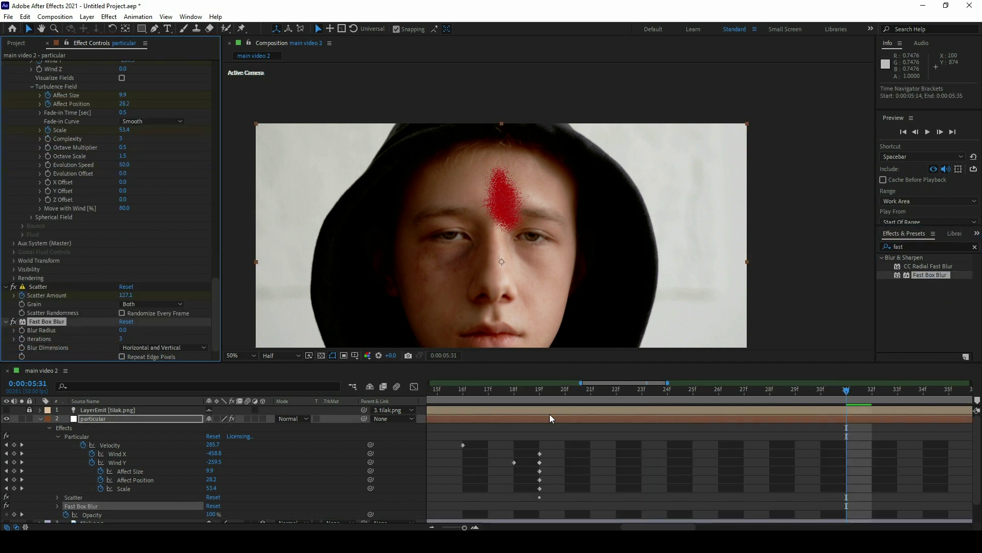
pyautogui.click(540, 396)
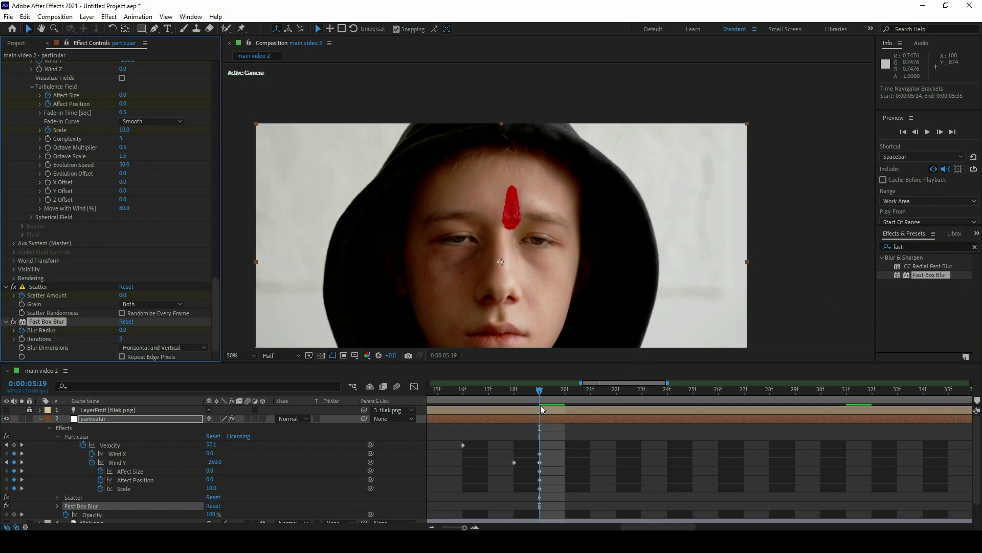
pyautogui.click(122, 330)
pyautogui.write('1')
pyautogui.press('Return')
pyautogui.moveTo(533, 395); pyautogui.dragTo(524, 399)
pyautogui.click(123, 330)
pyautogui.write('0.3')
pyautogui.press('Return')
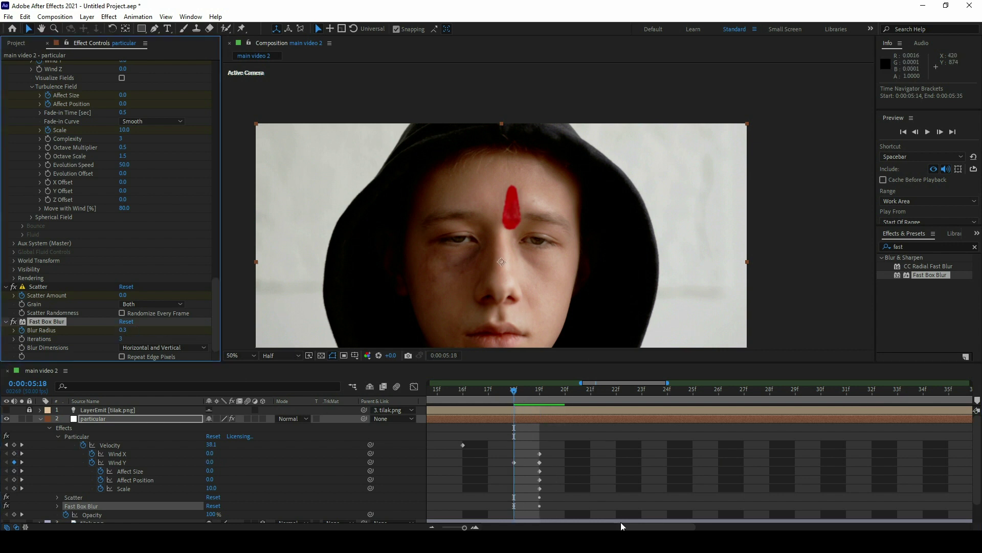
# - Key Blur Radius 8 at 6:03 and show only the particular layer's animated properties
pyautogui.press('pagedown')
pyautogui.click(625, 460)
pyautogui.keyDown('alt'); pyautogui.scroll(-3, 624, 460); pyautogui.keyUp('alt')
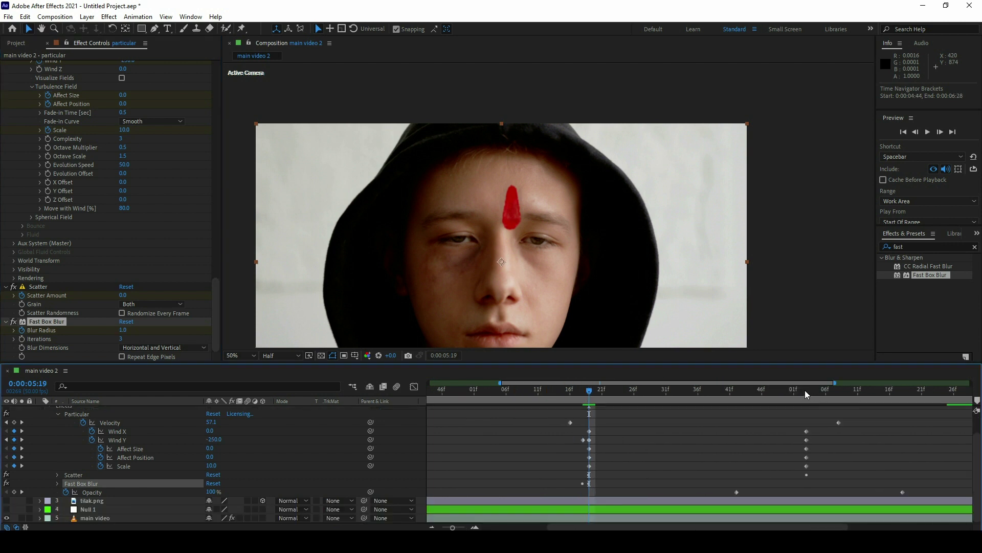
pyautogui.click(806, 393)
pyautogui.click(121, 331)
pyautogui.write('8')
pyautogui.press('Return')
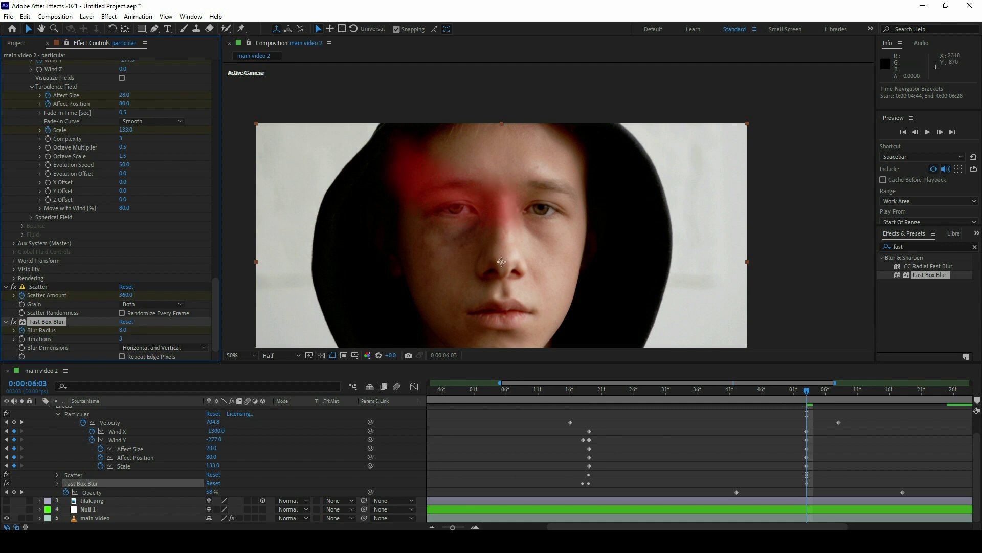
pyautogui.scroll(2, 110, 438)
pyautogui.click(104, 415)
pyautogui.press('u')
pyautogui.press('u')
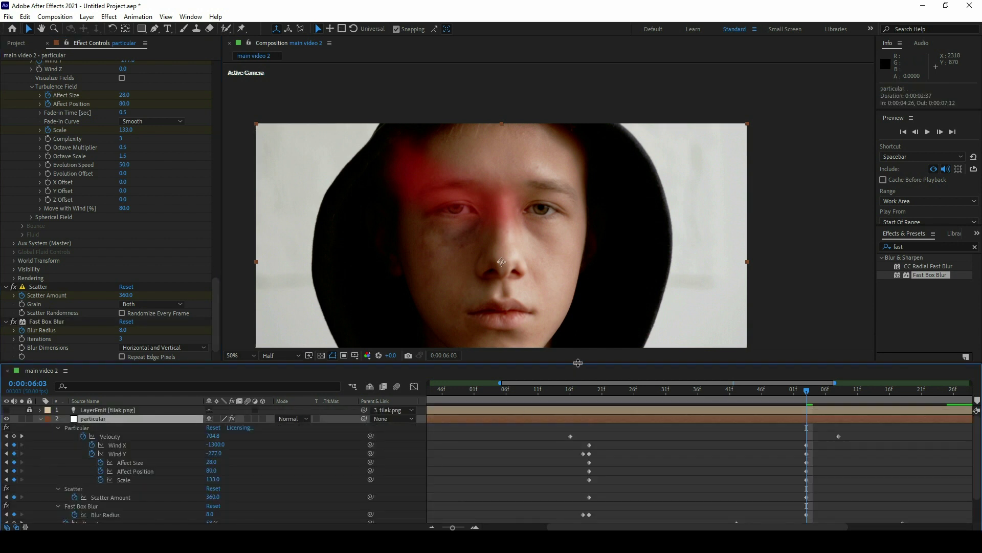
# - Apply Easy Ease In to all the particle effect and opacity keyframes
pyautogui.moveTo(578, 362); pyautogui.dragTo(578, 301)
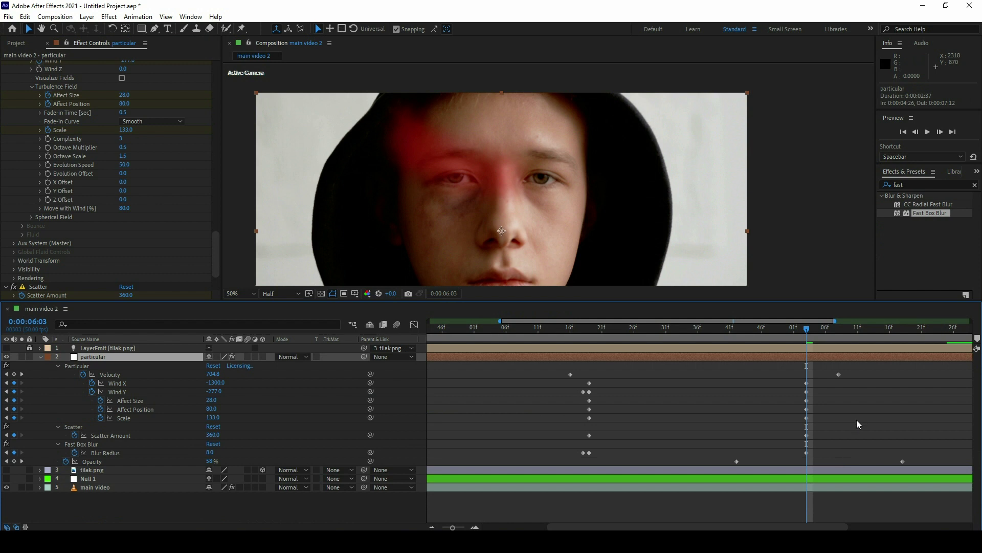
pyautogui.moveTo(763, 329); pyautogui.dragTo(665, 391)
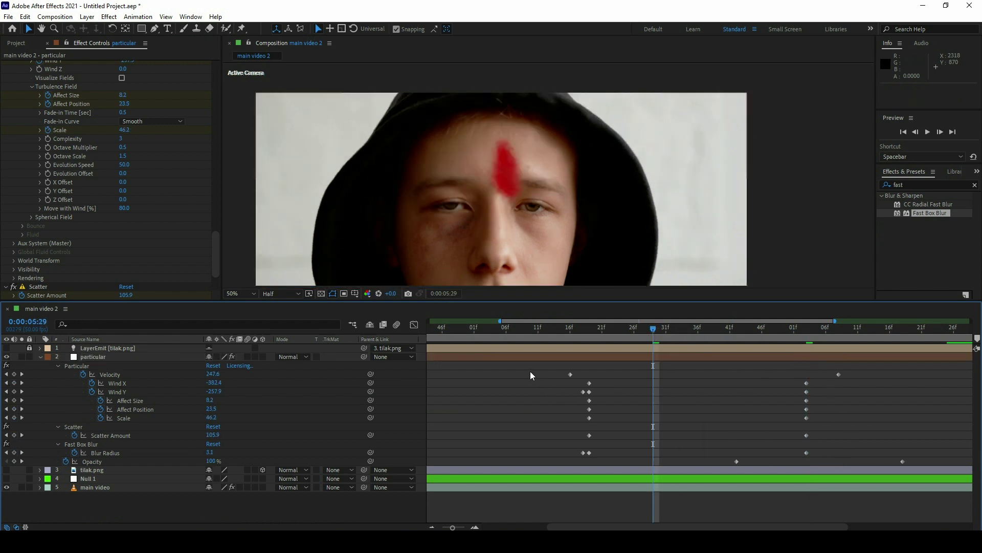
pyautogui.moveTo(521, 365); pyautogui.dragTo(681, 425)
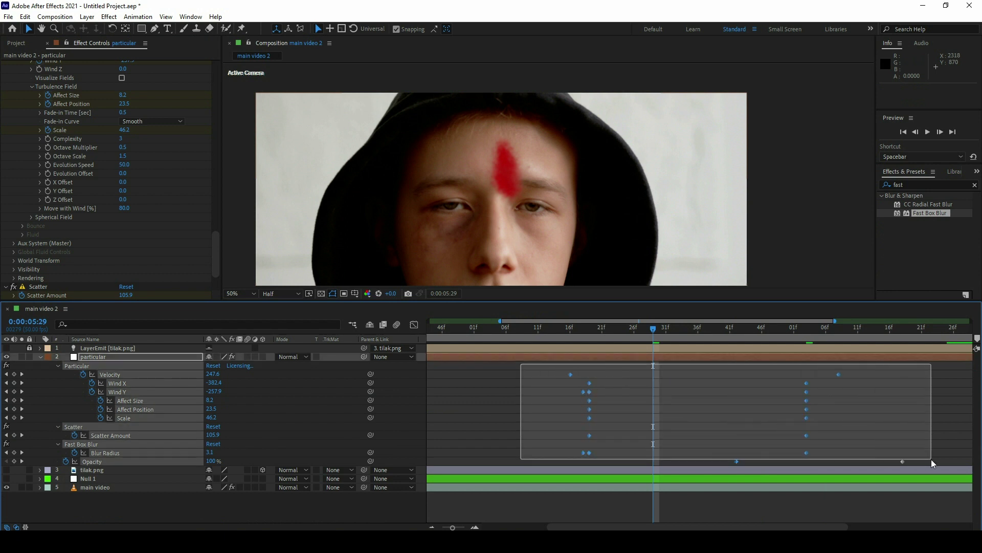
pyautogui.moveTo(902, 463); pyautogui.dragTo(931, 462)
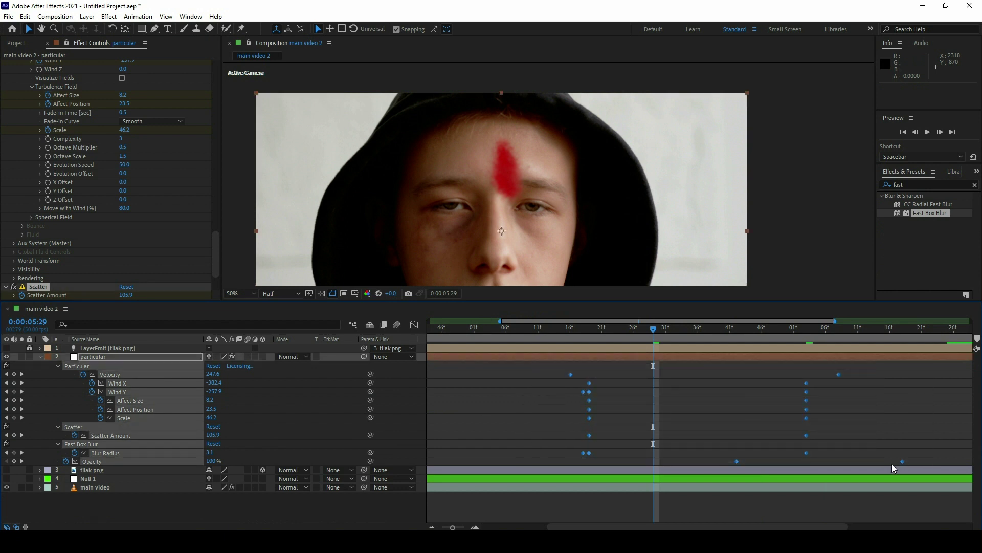
pyautogui.rightClick(589, 384)
pyautogui.moveTo(647, 512)
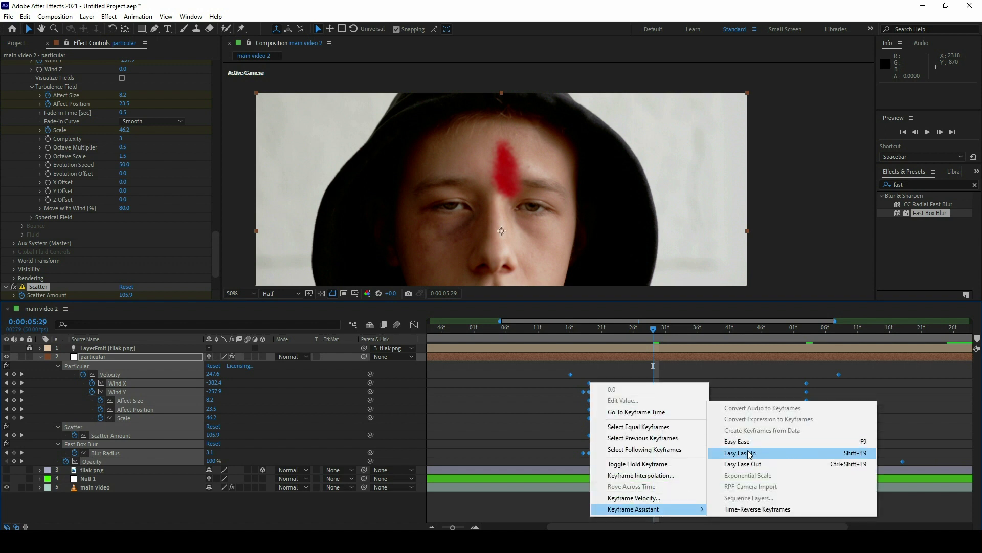
pyautogui.click(741, 452)
# - Preview the eased blow-away from the 5:19 burst start
pyautogui.moveTo(647, 336); pyautogui.dragTo(588, 344)
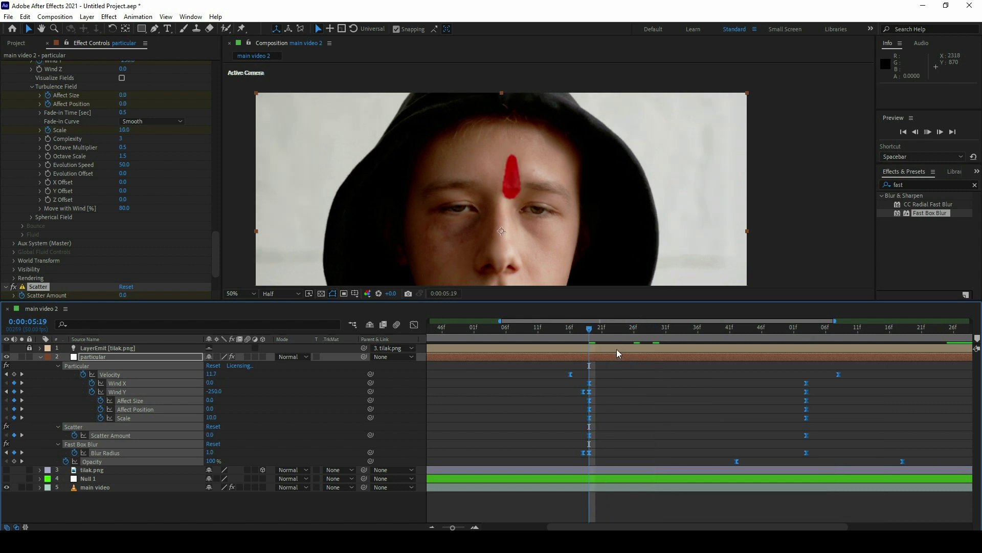
pyautogui.press('space')
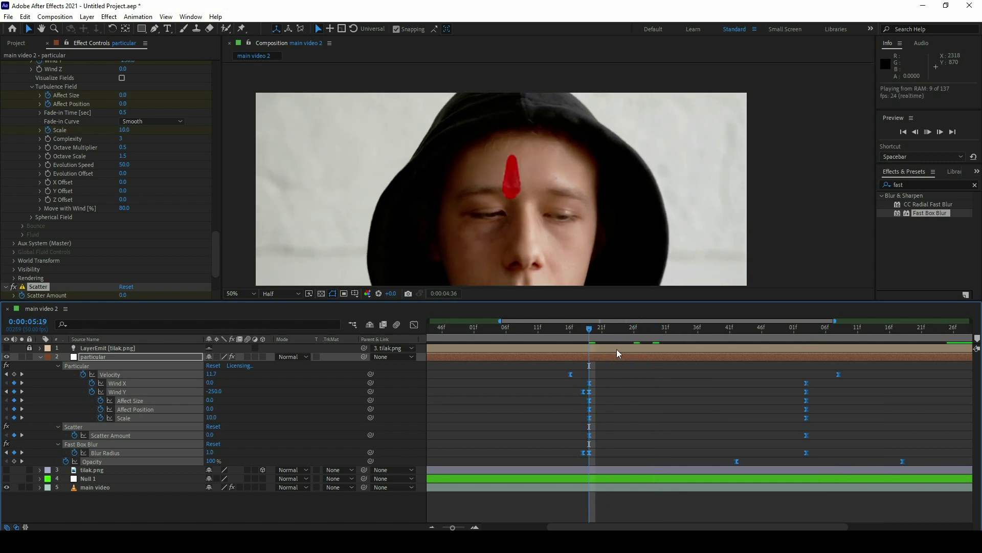
pyautogui.click(143, 511)
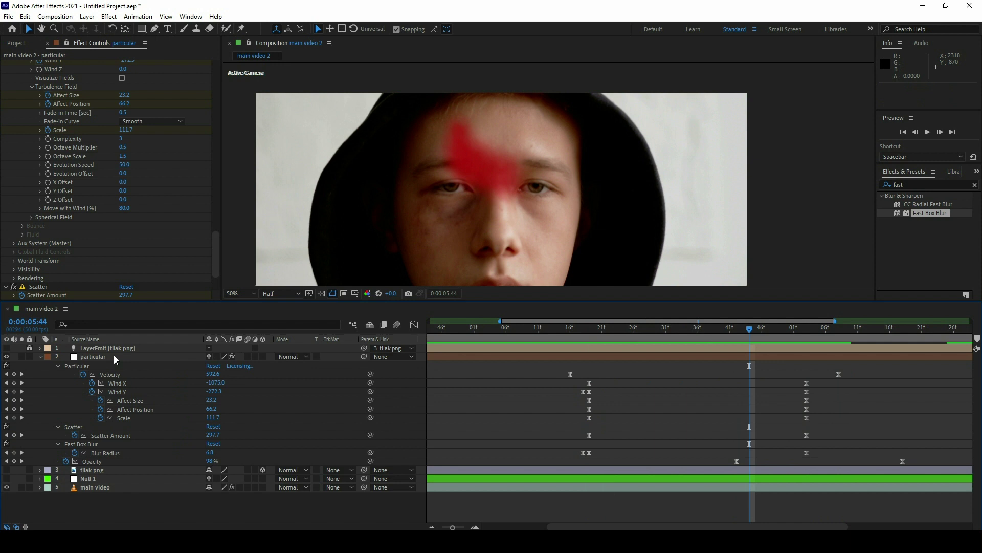
pyautogui.click(114, 357)
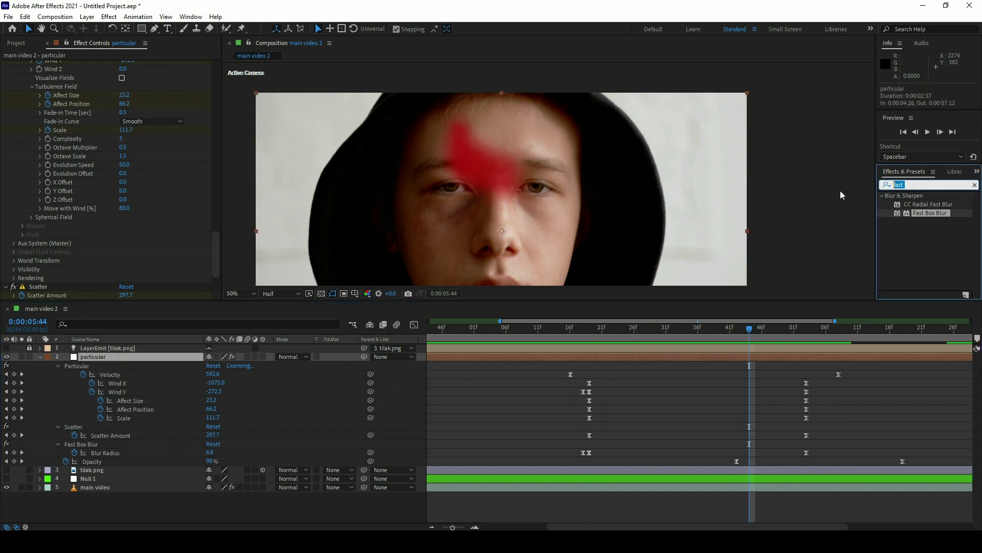
# - Add Curves to the particle layer and raise its black point to lighten the tilak particles
pyautogui.write('curv')
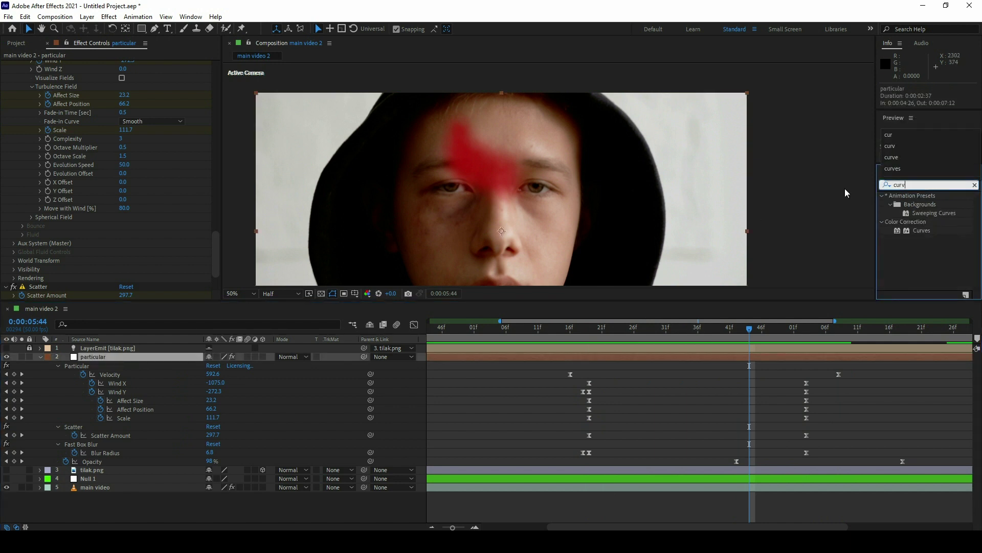
pyautogui.moveTo(929, 234); pyautogui.dragTo(531, 163)
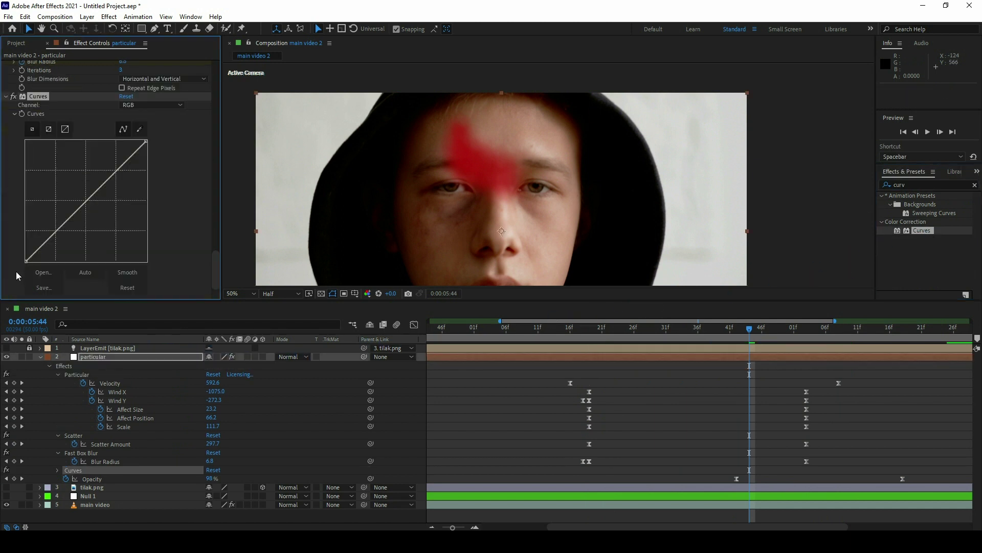
pyautogui.moveTo(27, 260); pyautogui.dragTo(27, 243)
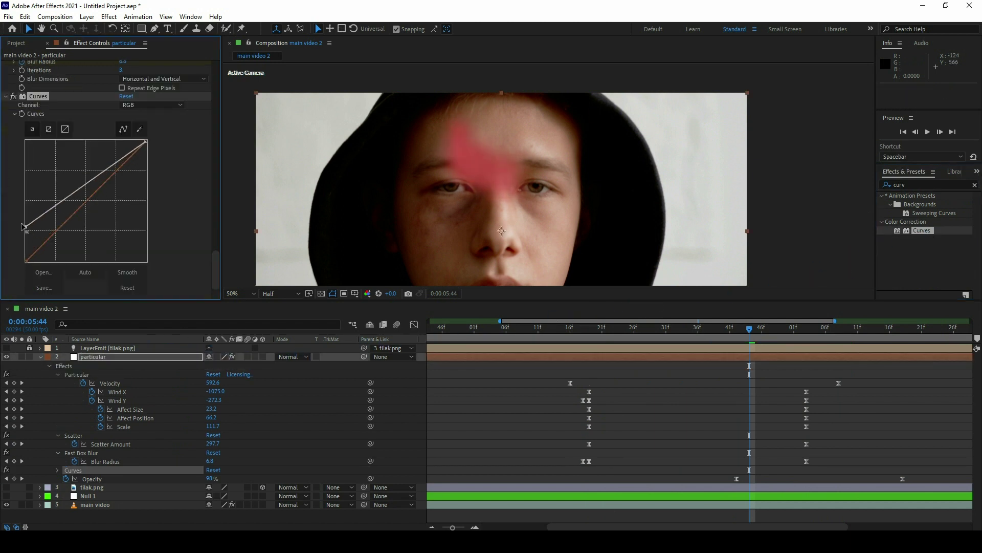
pyautogui.moveTo(597, 332); pyautogui.dragTo(576, 333)
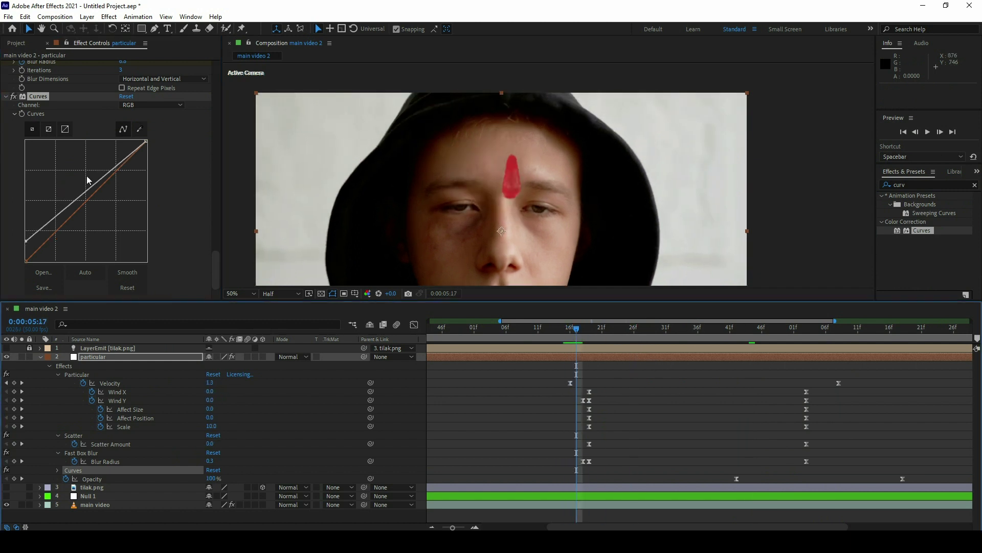
pyautogui.click(10, 104)
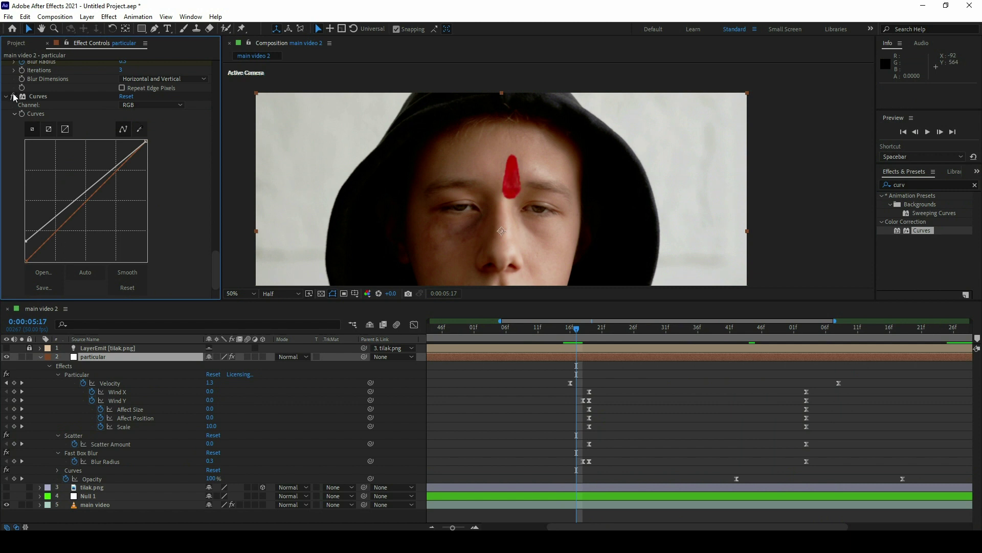
pyautogui.click(40, 357)
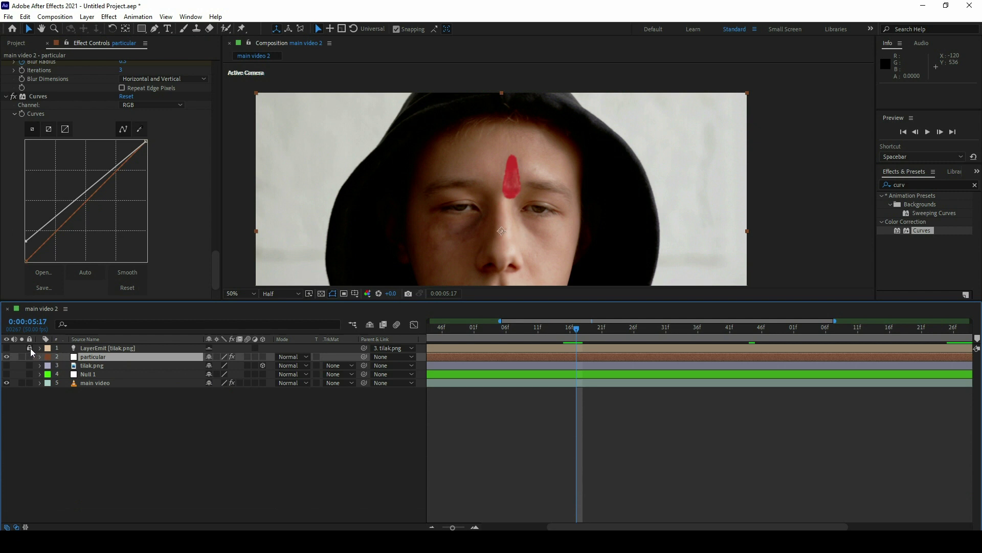
# - Pre-compose LayerEmit and particular into a new comp named Particular comp
pyautogui.keyDown('shift'); pyautogui.click(113, 347); pyautogui.keyUp('shift')
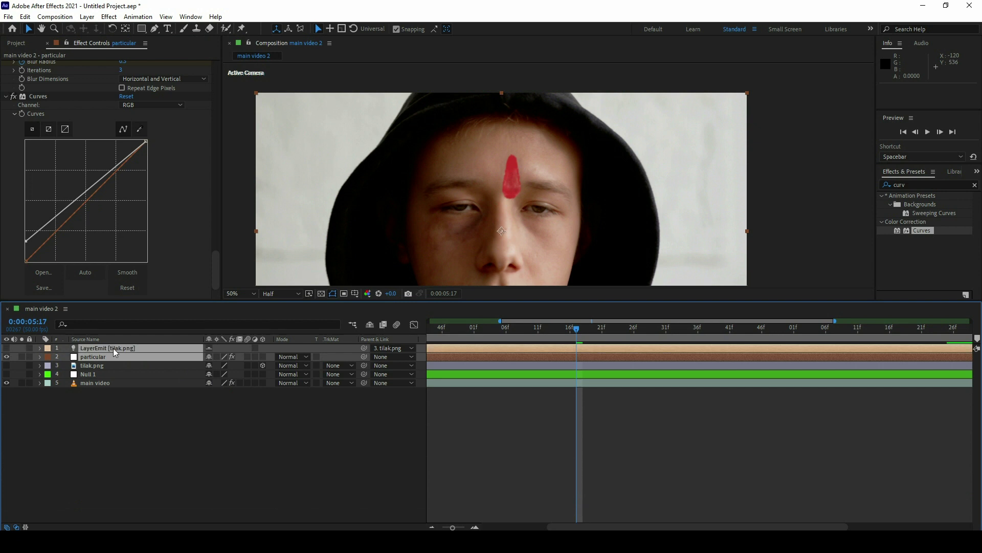
pyautogui.rightClick(157, 354)
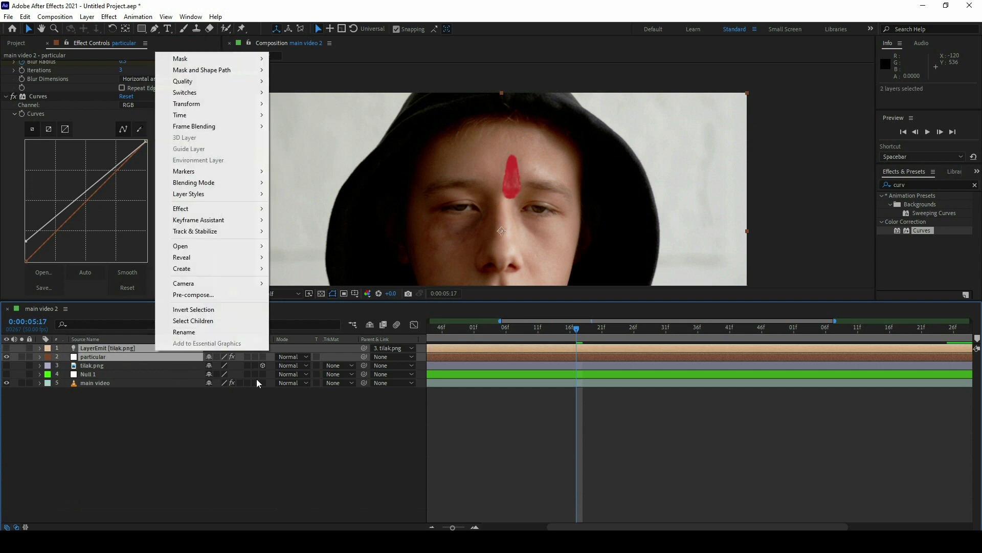
pyautogui.click(194, 295)
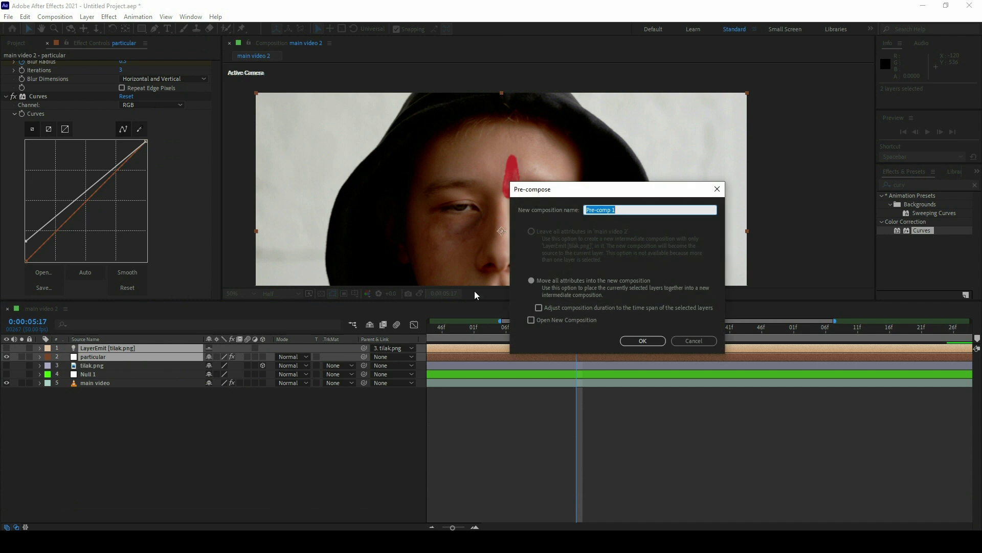
pyautogui.write('Particular')
pyautogui.click(643, 340)
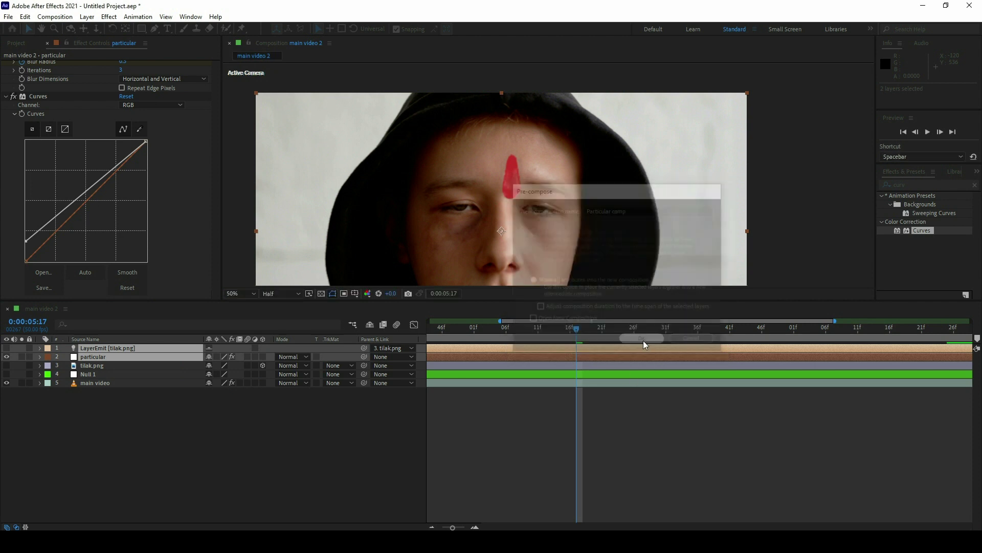
# - Parent Particular comp to Null 1 and scrub through to check the tilak
pyautogui.moveTo(554, 413)
pyautogui.mouseDown()
pyautogui.moveTo(391, 443)
pyautogui.moveTo(103, 443)
pyautogui.mouseUp()
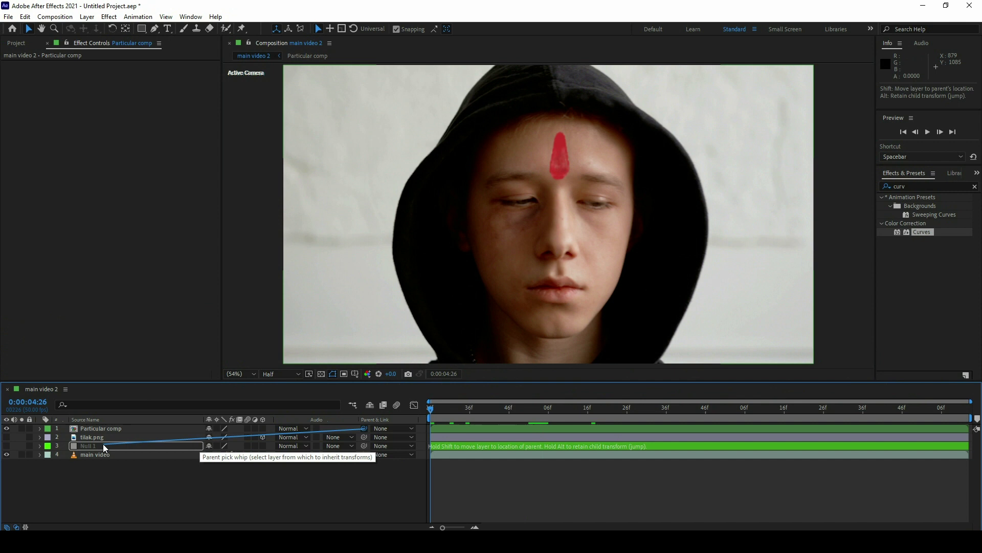
pyautogui.moveTo(103, 444); pyautogui.dragTo(103, 444)
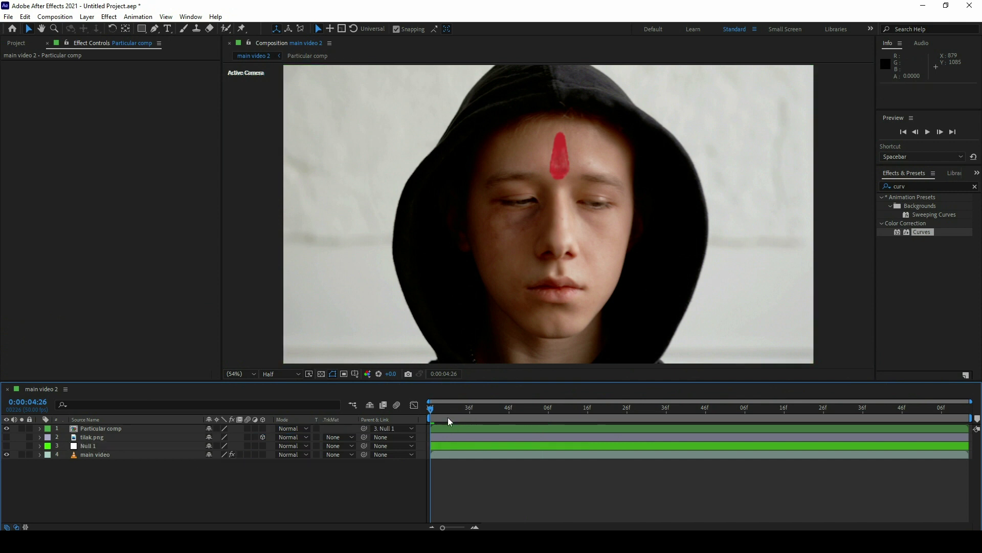
pyautogui.moveTo(448, 420); pyautogui.dragTo(639, 425)
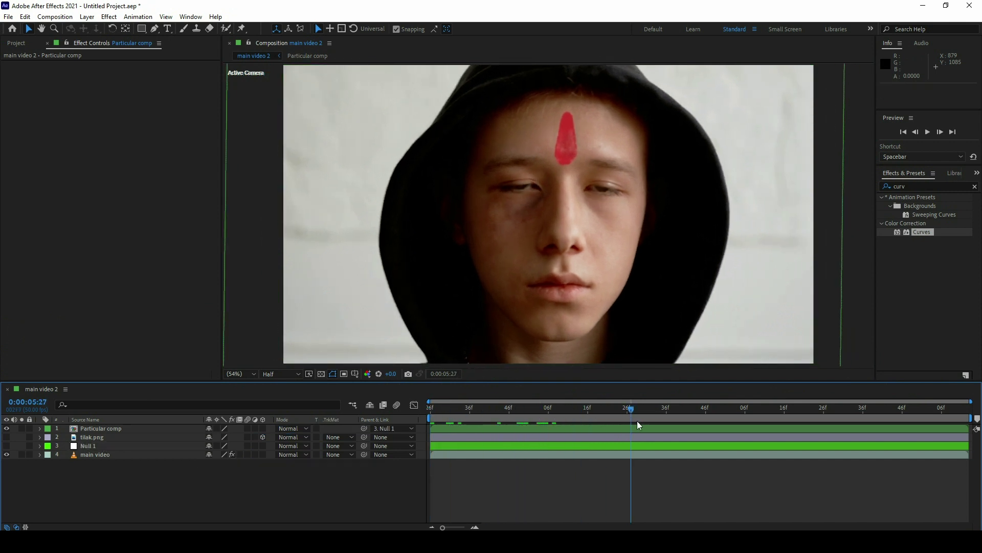
# - Apply Drop Shadow to Particular comp
pyautogui.moveTo(638, 424)
pyautogui.mouseDown()
pyautogui.moveTo(756, 431)
pyautogui.moveTo(439, 432)
pyautogui.mouseUp()
pyautogui.scroll(3, 530, 176)
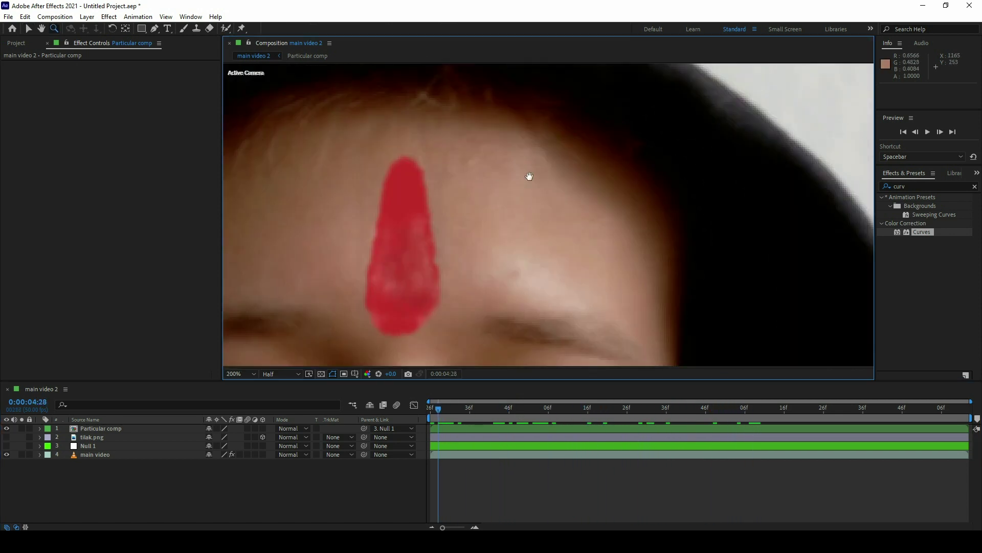
pyautogui.moveTo(530, 176); pyautogui.dragTo(632, 142)
pyautogui.click(928, 185)
pyautogui.write('drop s')
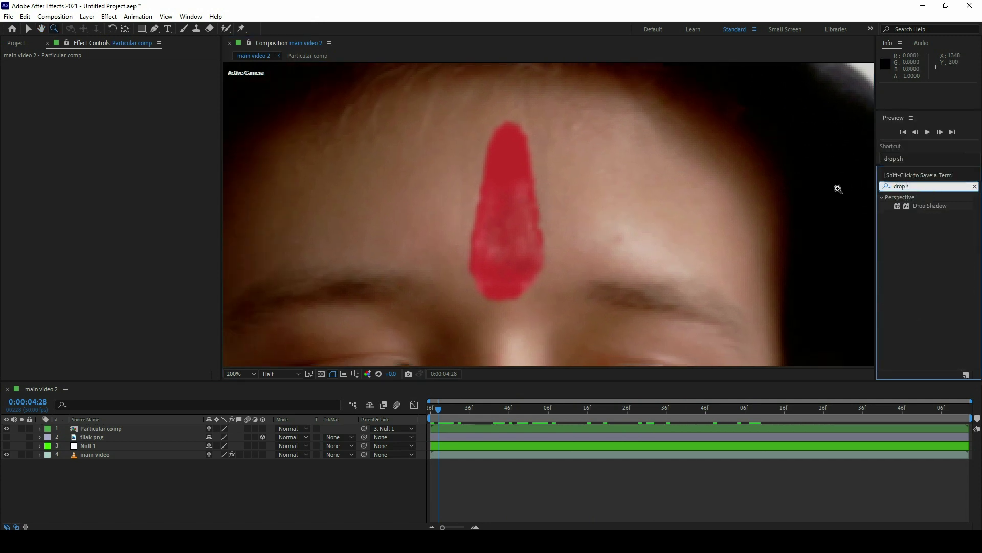
pyautogui.moveTo(916, 207); pyautogui.dragTo(137, 431)
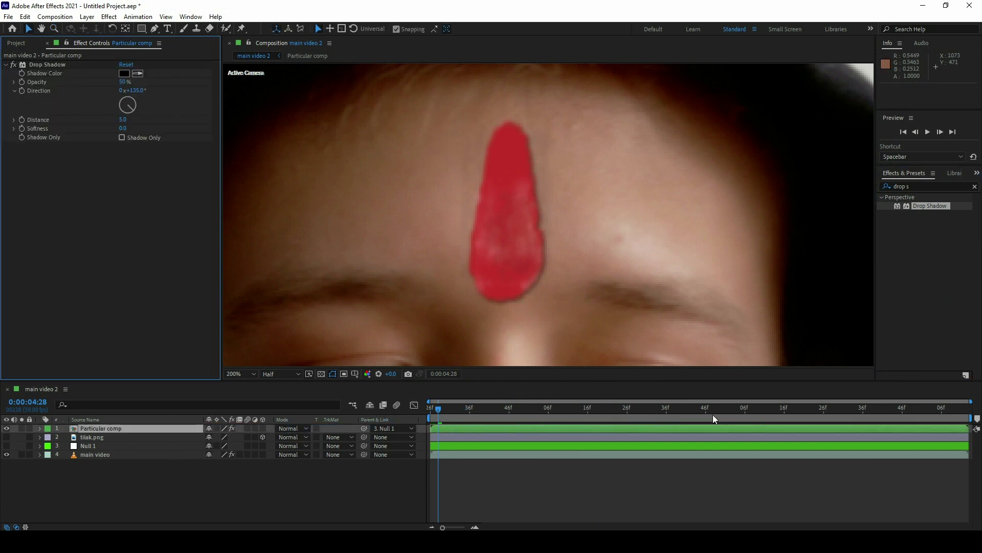
# - Set the drop shadow to 12% opacity with direction about 294°
pyautogui.click(122, 82)
pyautogui.write('15')
pyautogui.press('Return')
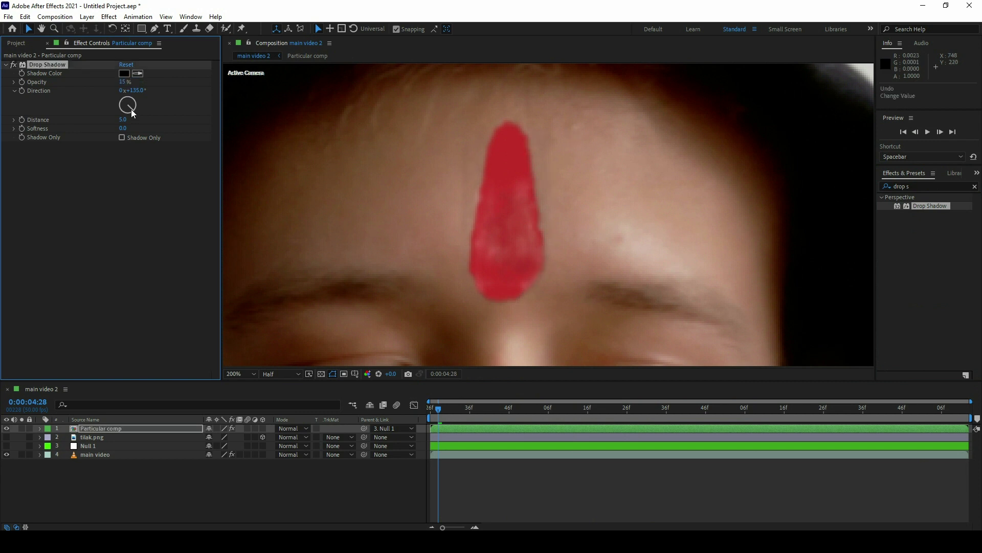
pyautogui.moveTo(101, 97); pyautogui.dragTo(100, 95)
pyautogui.click(122, 82)
pyautogui.write('12')
pyautogui.press('Return')
# - Apply Tint to Particular comp with Amount to Tint set to 25%
pyautogui.click(916, 187)
pyautogui.write('tint')
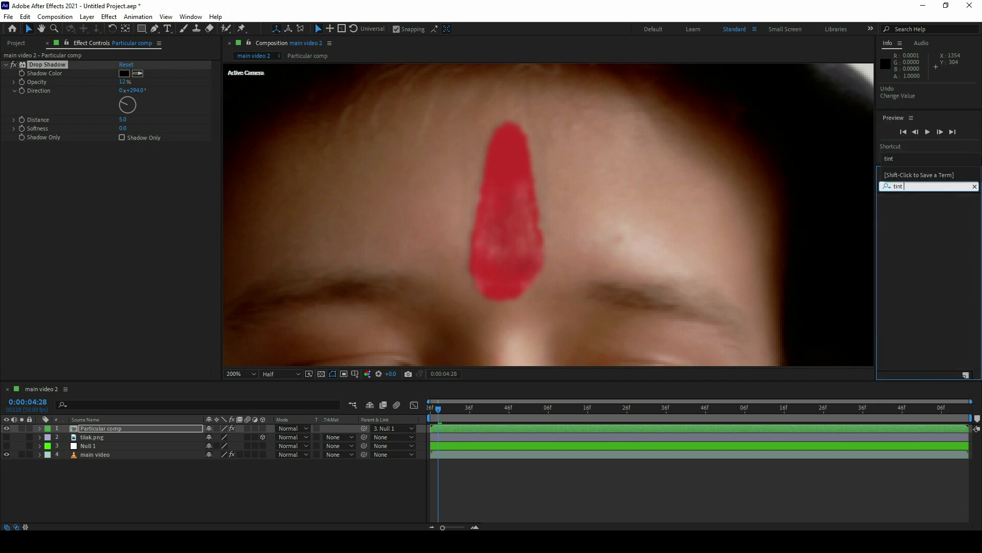
pyautogui.moveTo(940, 237); pyautogui.dragTo(160, 237)
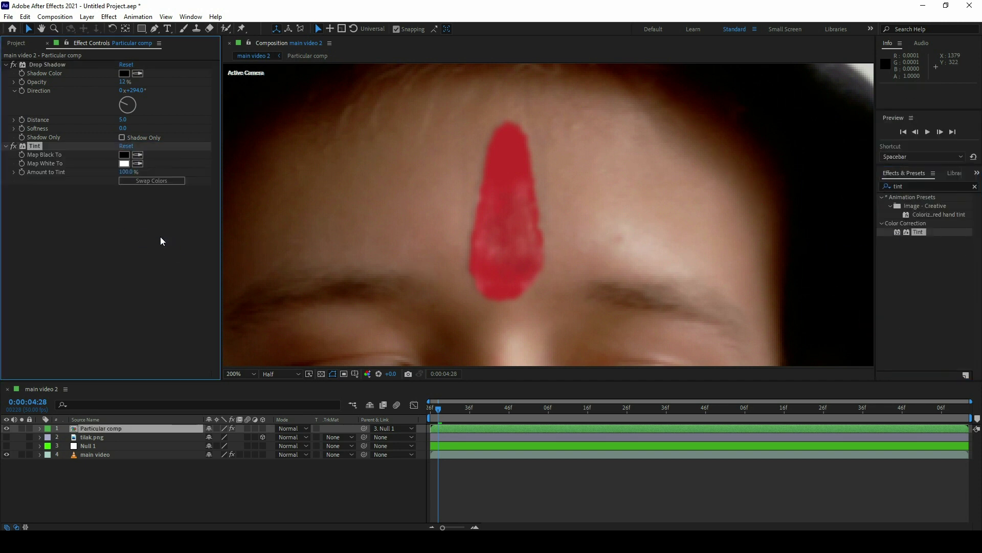
pyautogui.press(',')
pyautogui.press(',')
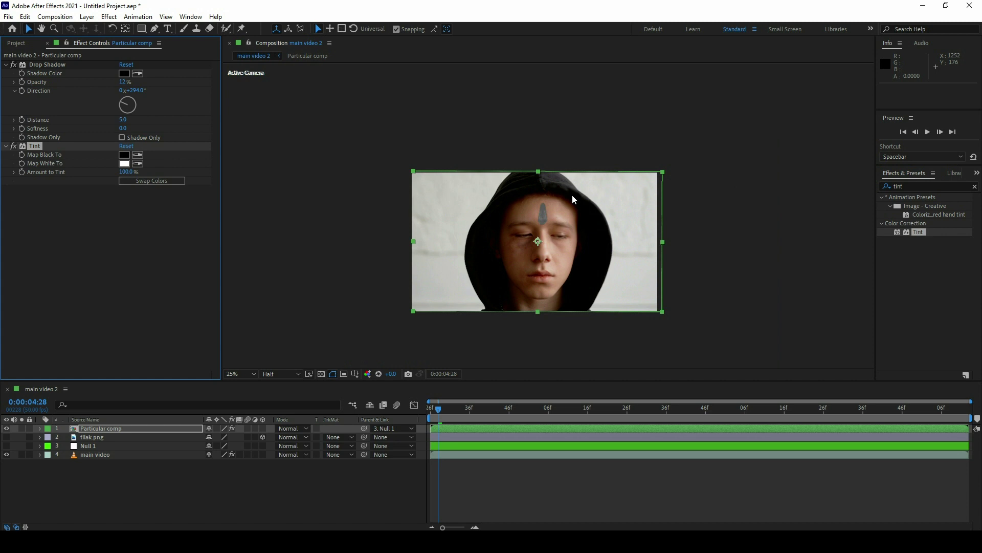
pyautogui.press('v')
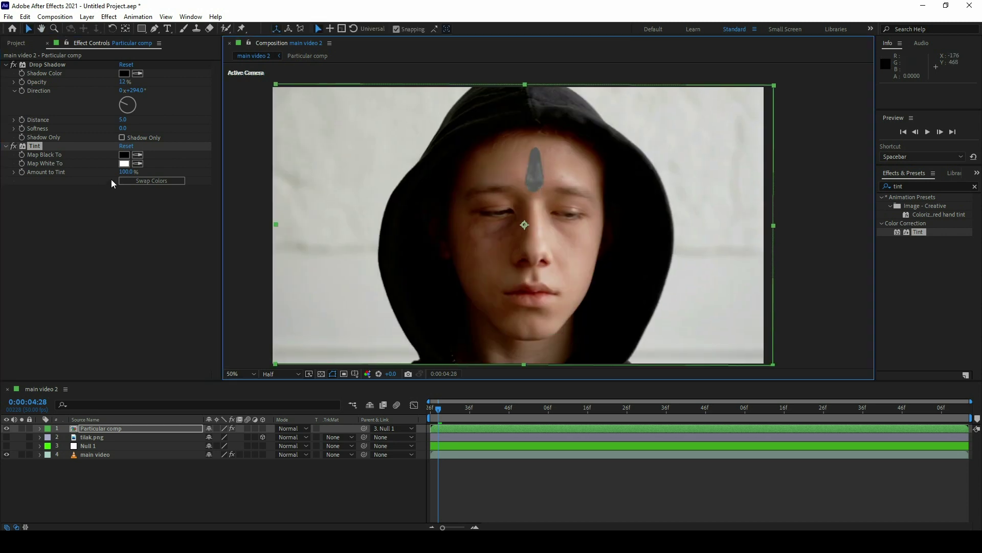
pyautogui.click(131, 172)
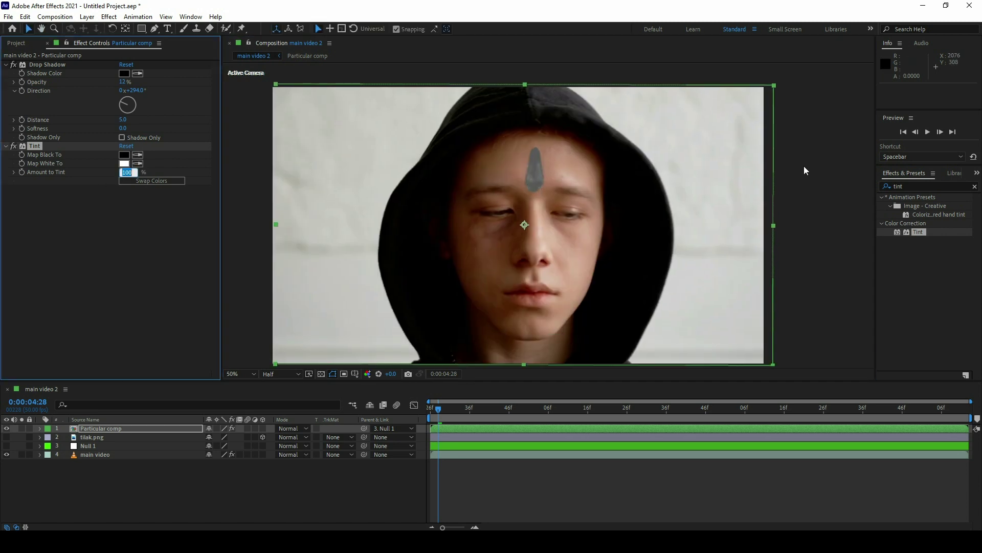
pyautogui.write('25')
pyautogui.press('Return')
pyautogui.doubleClick(921, 188)
pyautogui.write('curve')
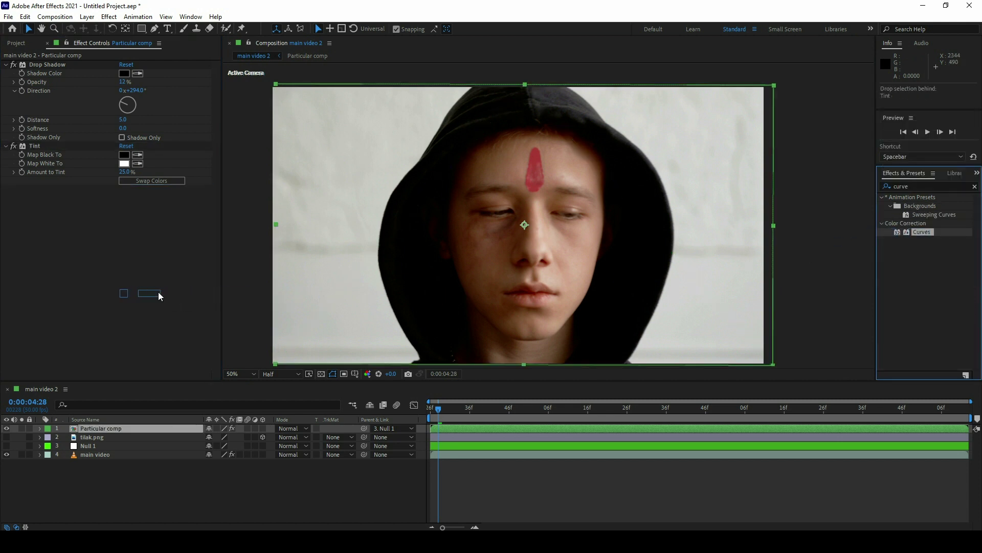
# - Apply Curves to Particular comp, bow the RGB midtones down, compare on/off, and preview
pyautogui.moveTo(919, 231); pyautogui.dragTo(159, 291)
pyautogui.moveTo(88, 284); pyautogui.dragTo(93, 298)
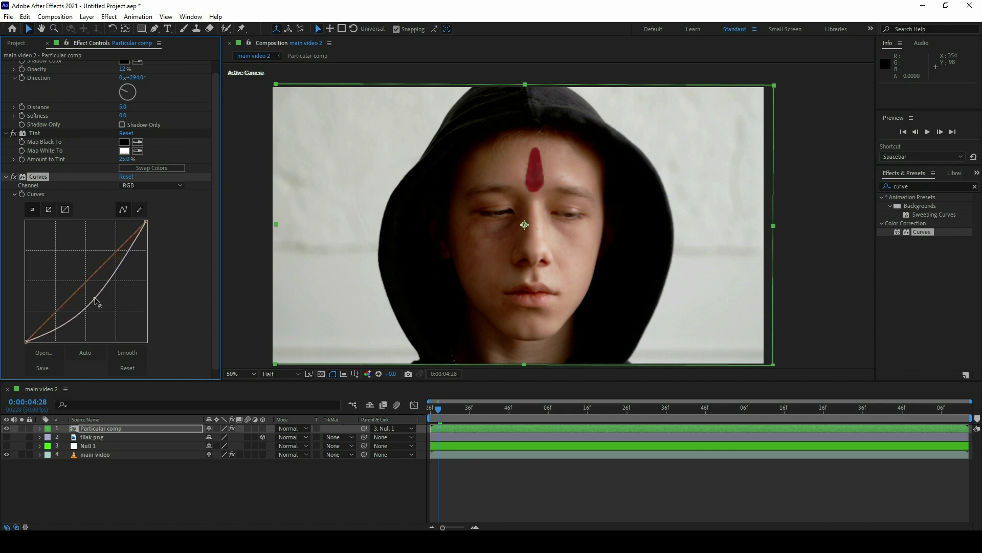
pyautogui.click(13, 177)
pyautogui.click(13, 176)
pyautogui.moveTo(452, 381); pyautogui.dragTo(452, 428)
pyautogui.press('space')
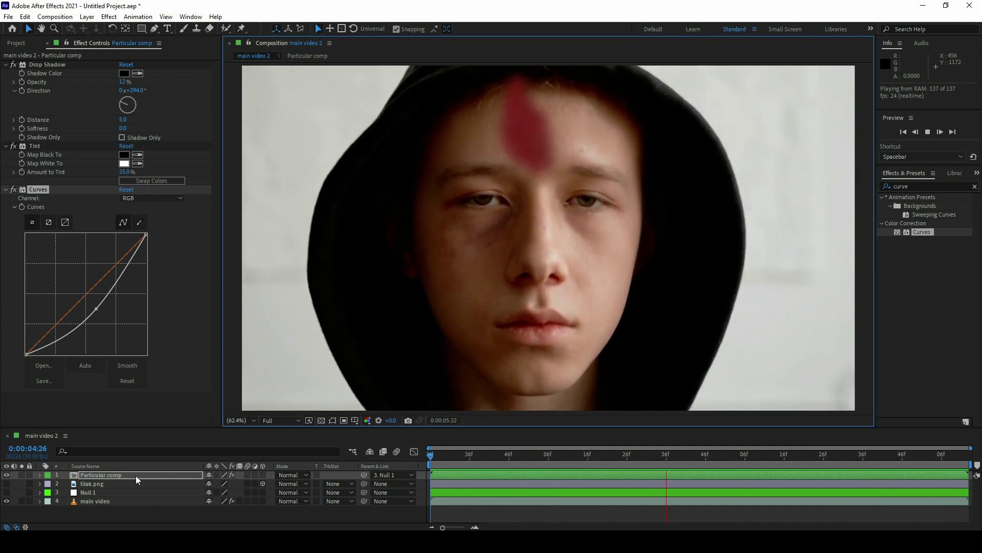
# - Inside Particular comp, select all the particle layer's keyframes, then preview main video 2
pyautogui.click(136, 474)
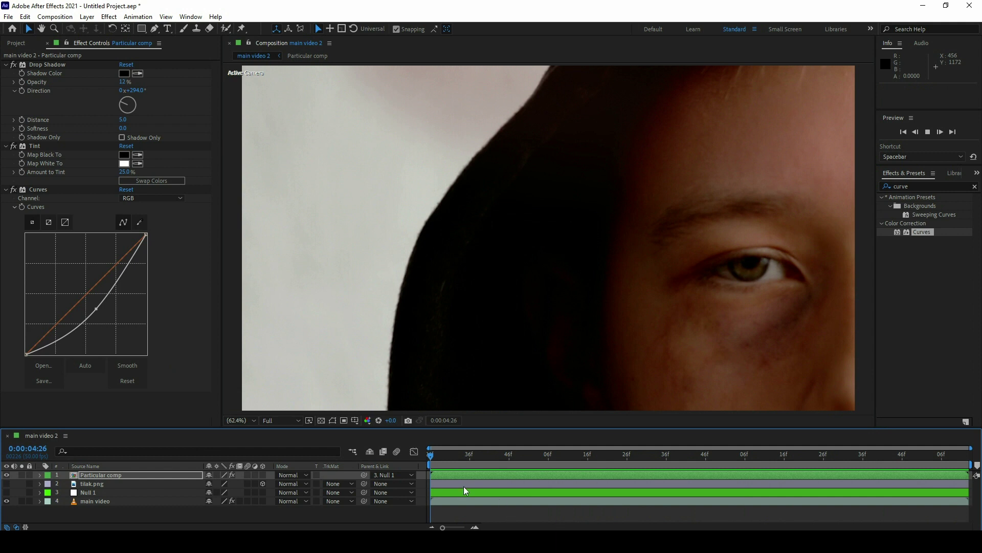
pyautogui.doubleClick(256, 476)
pyautogui.click(103, 484)
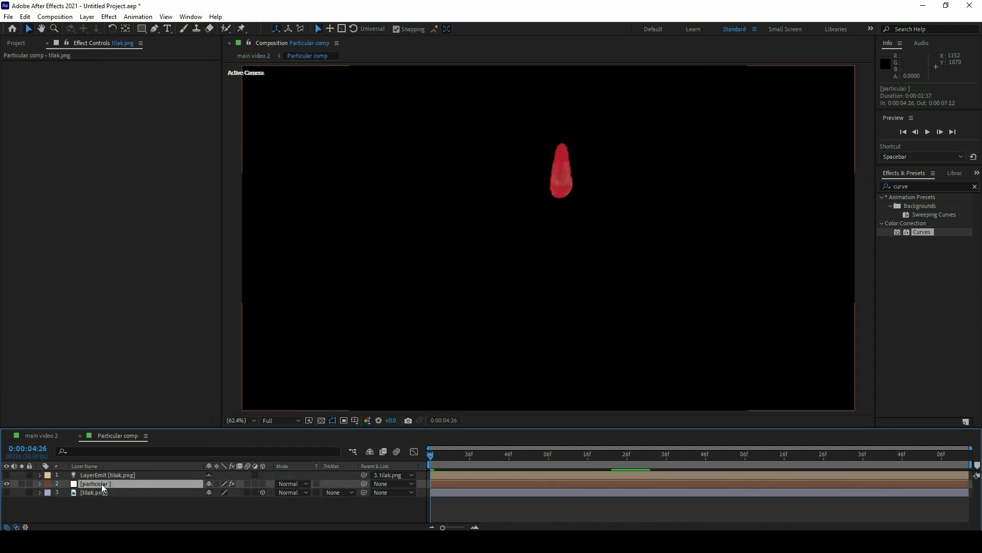
pyautogui.press('u')
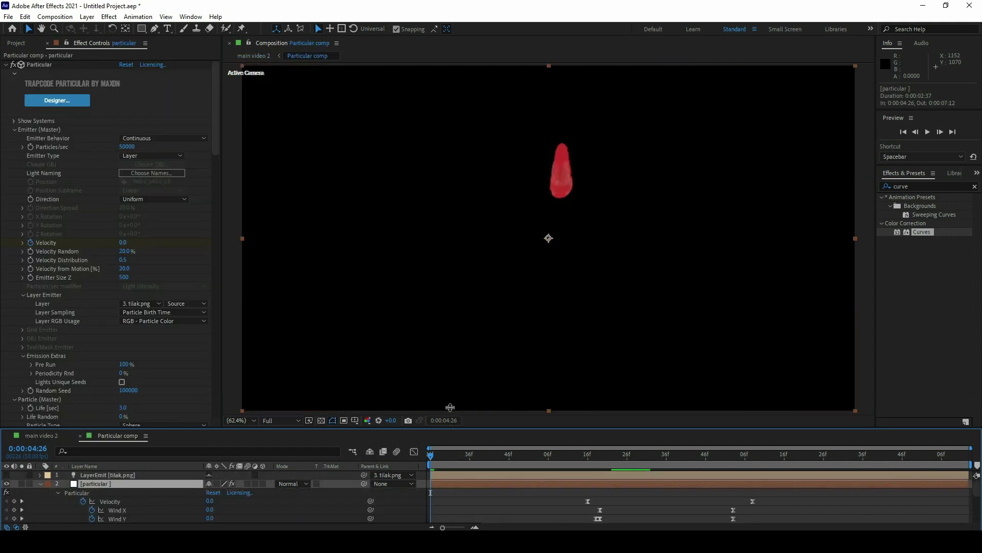
pyautogui.moveTo(450, 407); pyautogui.dragTo(450, 283)
pyautogui.moveTo(671, 346)
pyautogui.mouseDown()
pyautogui.moveTo(786, 441)
pyautogui.moveTo(779, 441)
pyautogui.mouseUp()
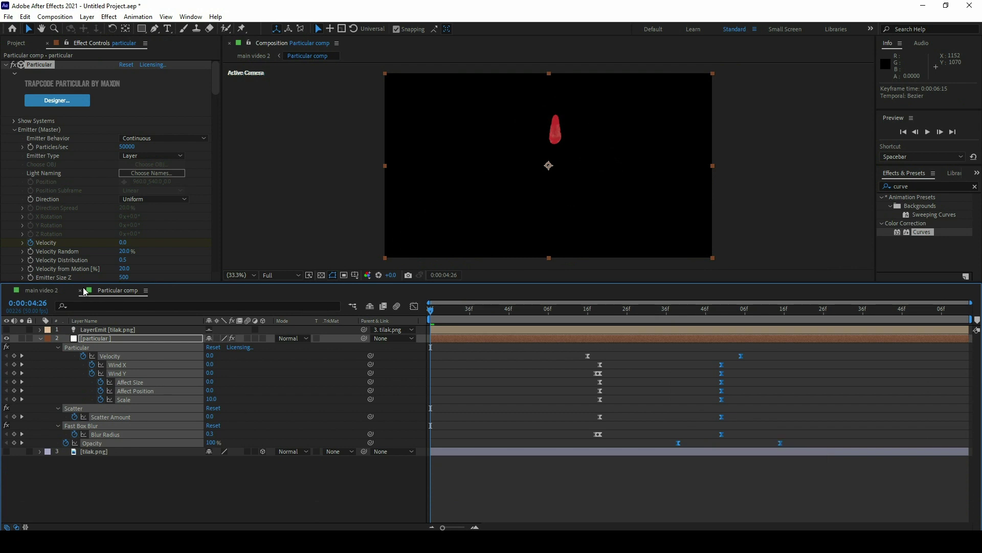
pyautogui.click(53, 290)
pyautogui.press('space')
pyautogui.moveTo(576, 283); pyautogui.dragTo(472, 452)
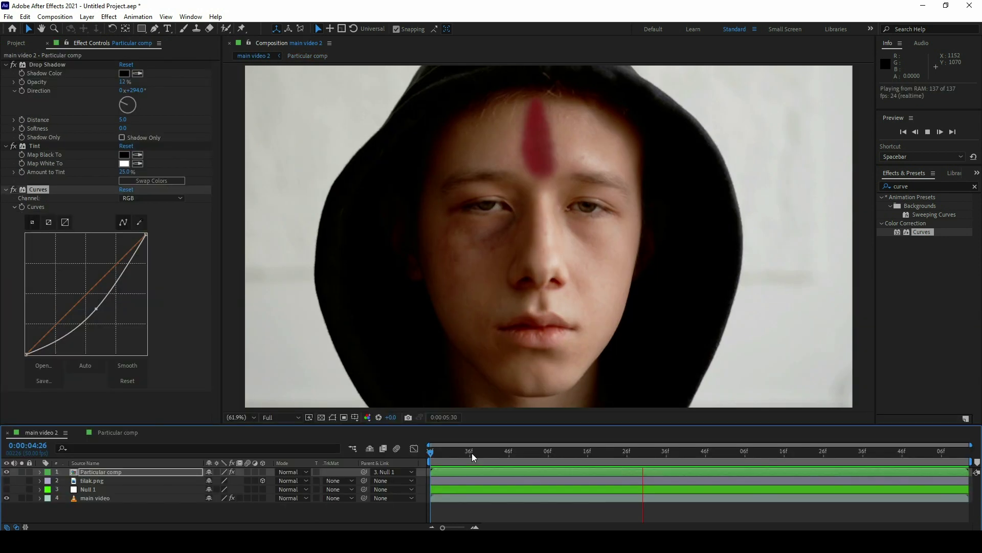